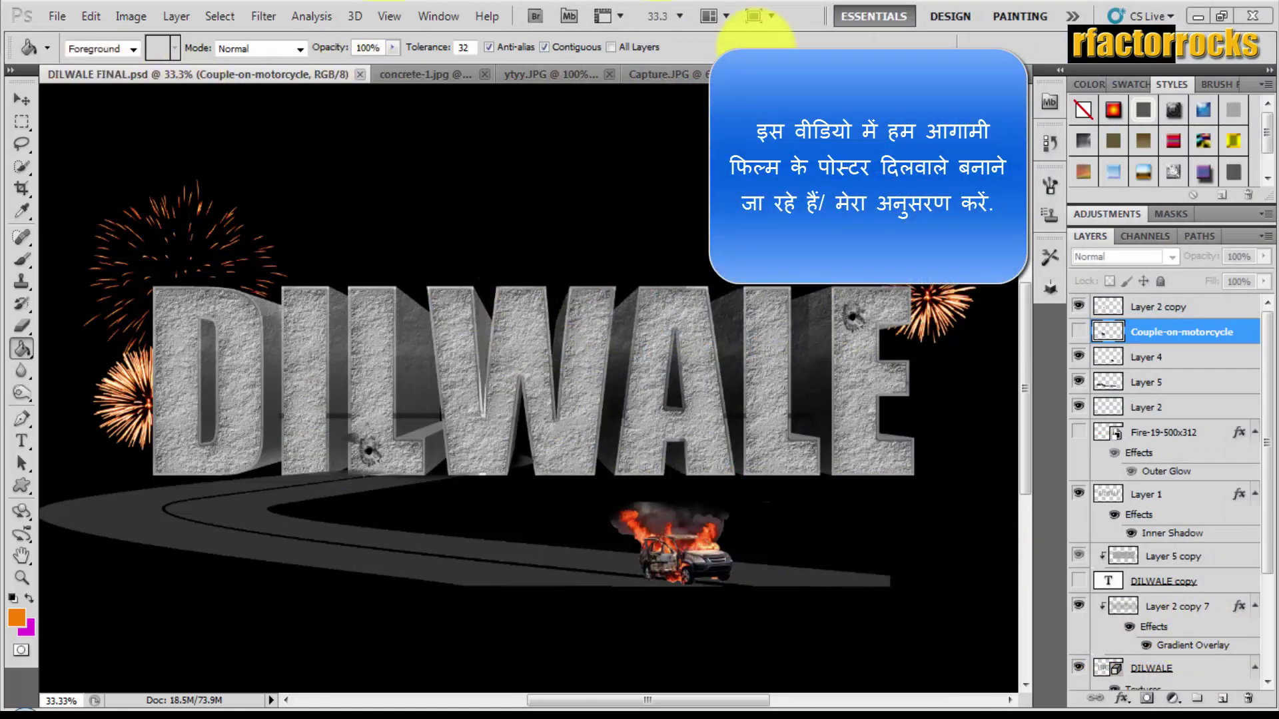
# View the bullet_hole, concrete-1, ytyy and bg_firework source images in turn.
pyautogui.click(1022, 74)
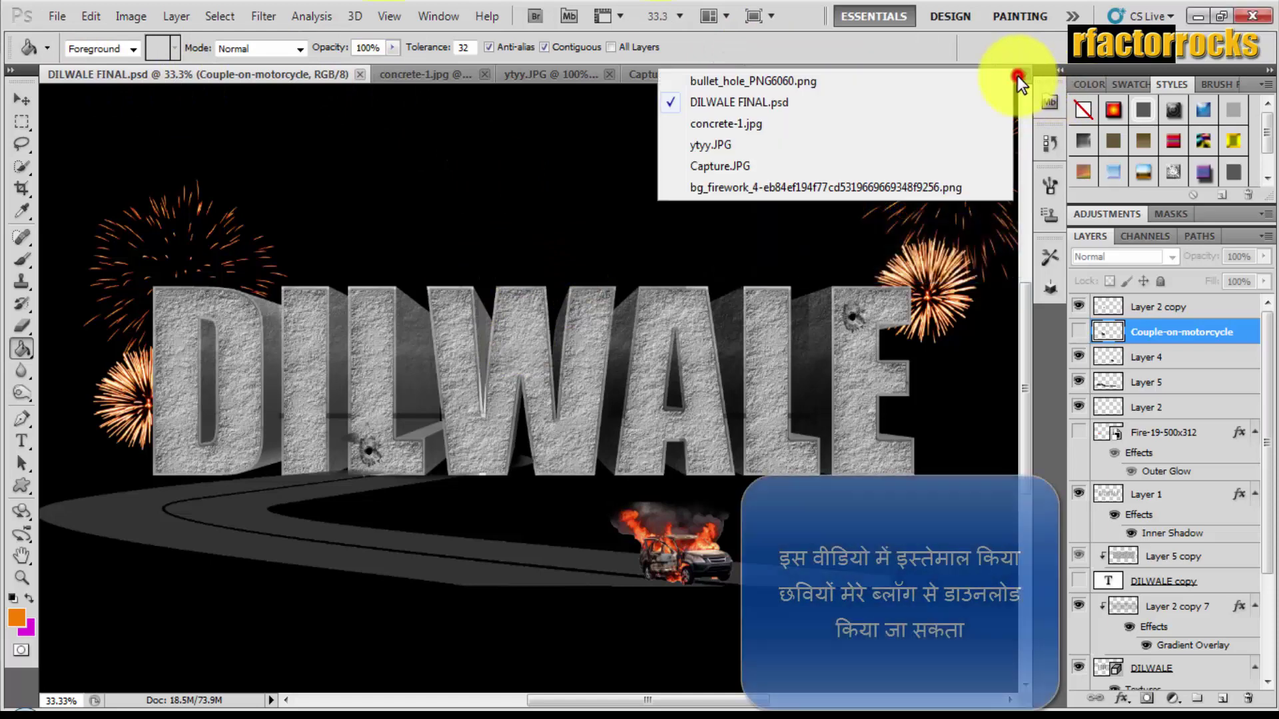
pyautogui.click(949, 81)
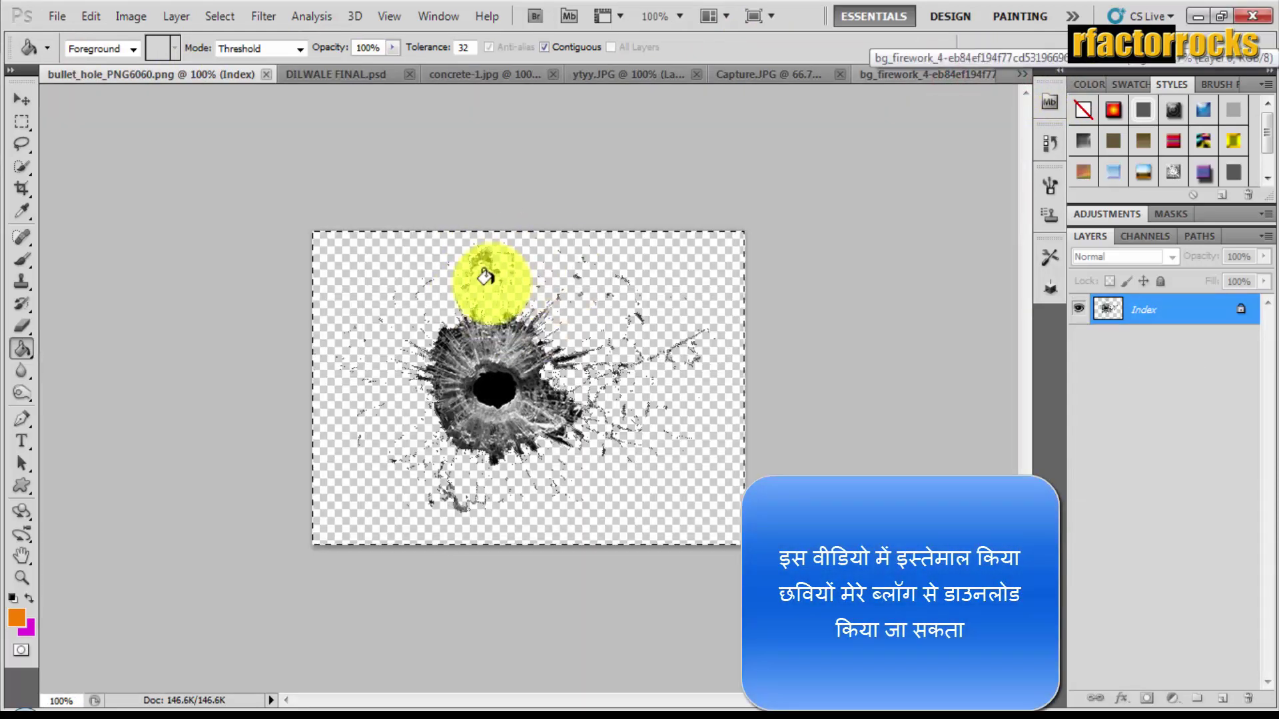
pyautogui.click(442, 74)
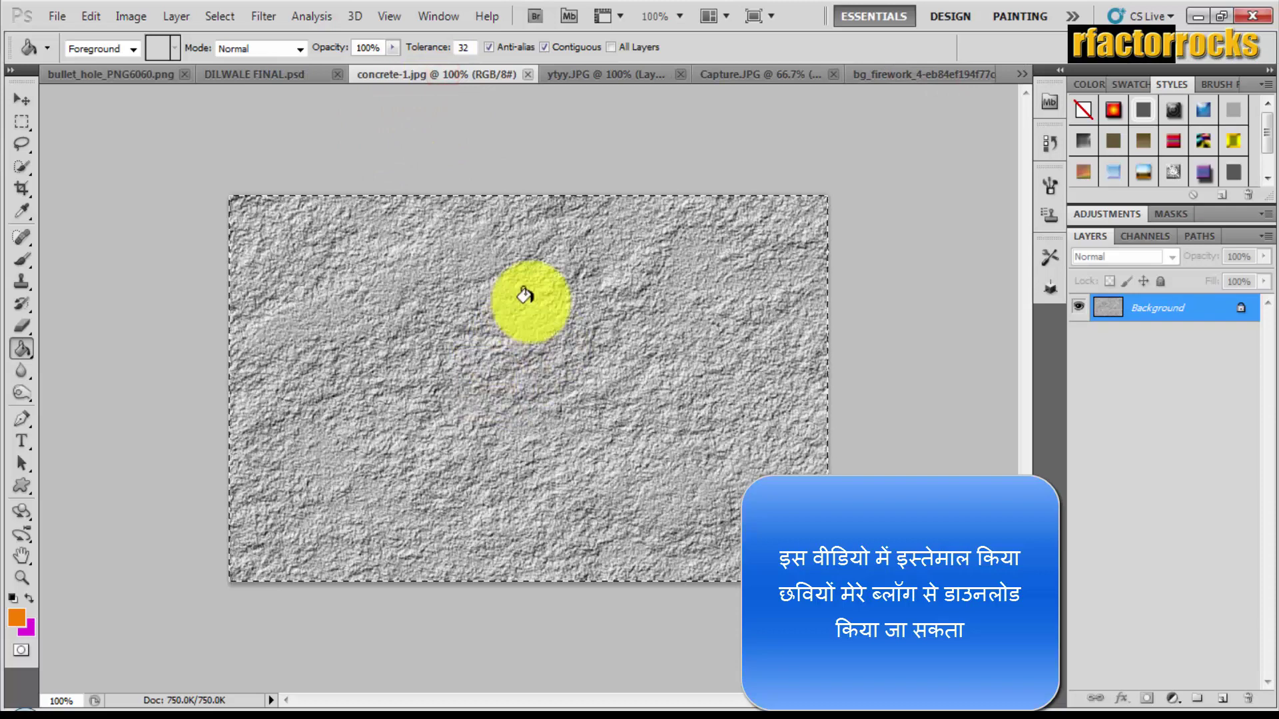
pyautogui.click(597, 74)
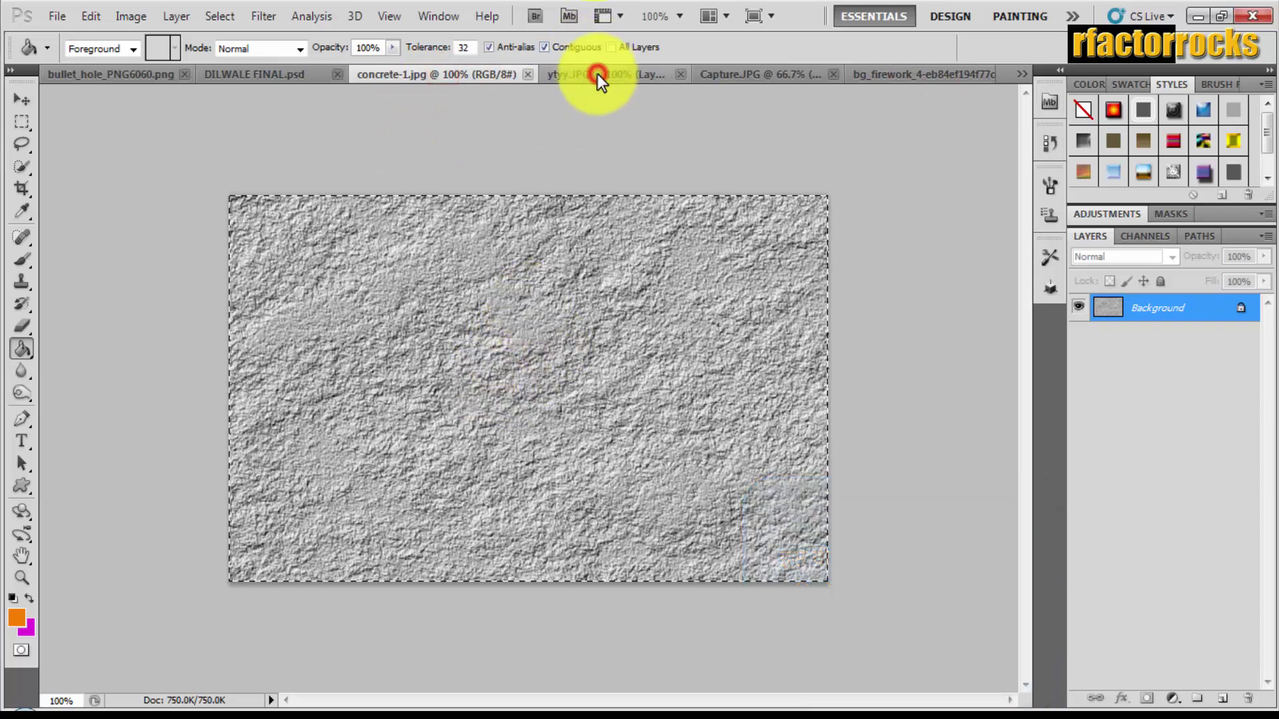
pyautogui.click(733, 74)
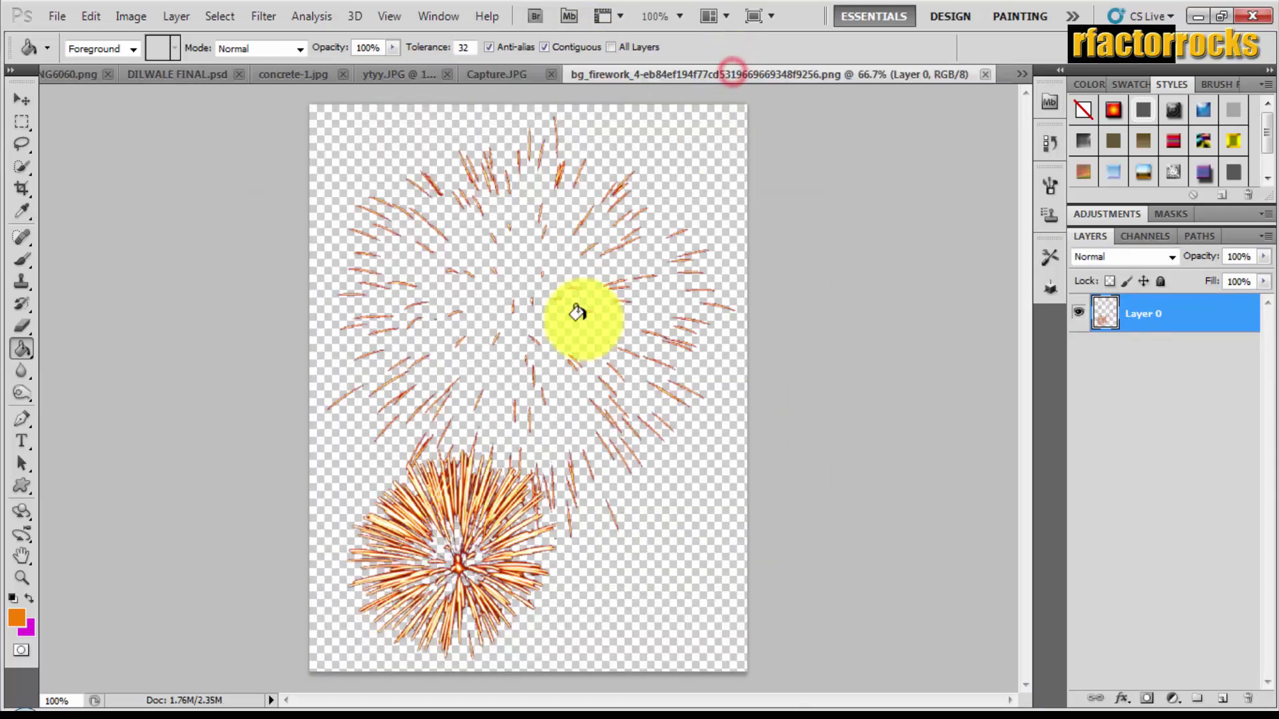
pyautogui.click(1020, 73)
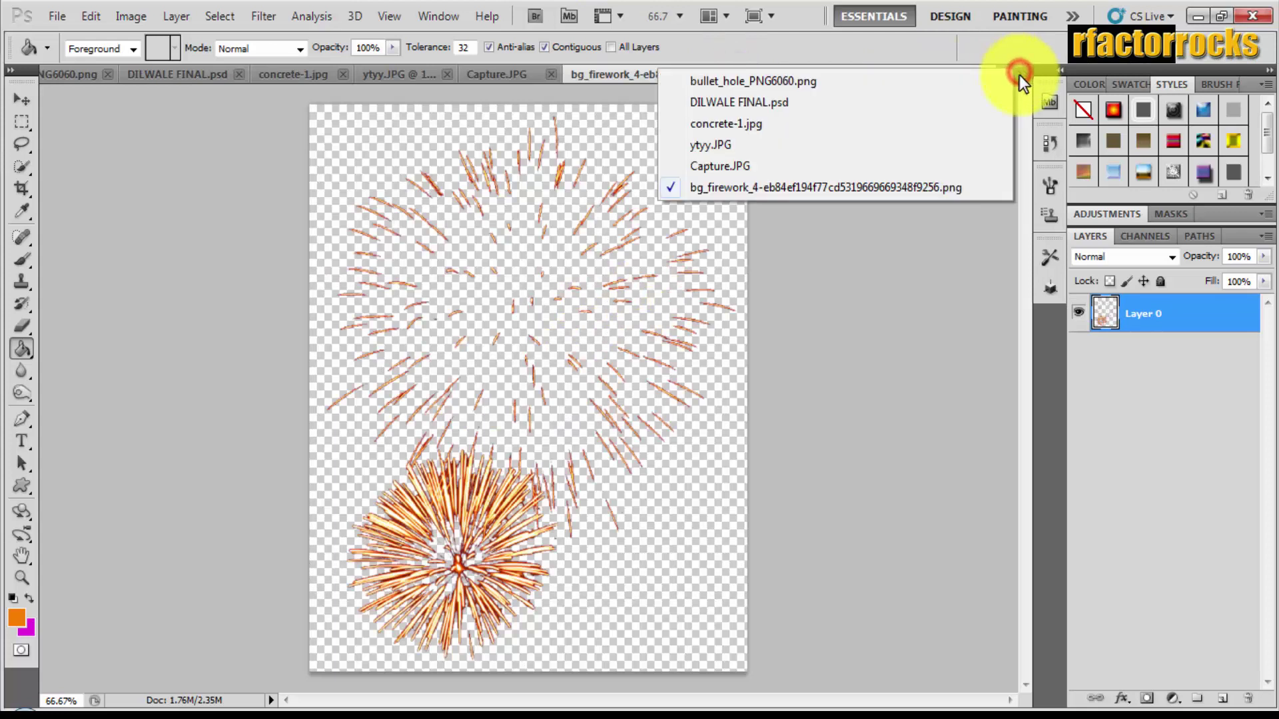
pyautogui.click(898, 242)
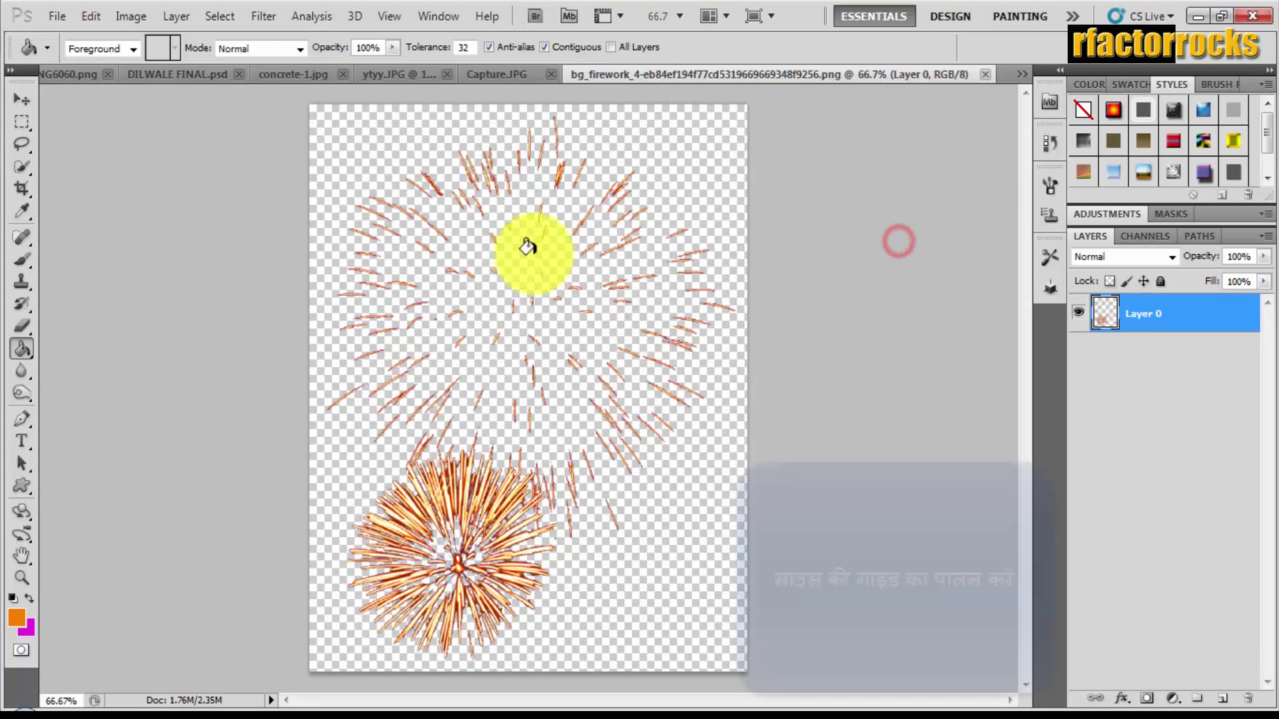
pyautogui.click(58, 17)
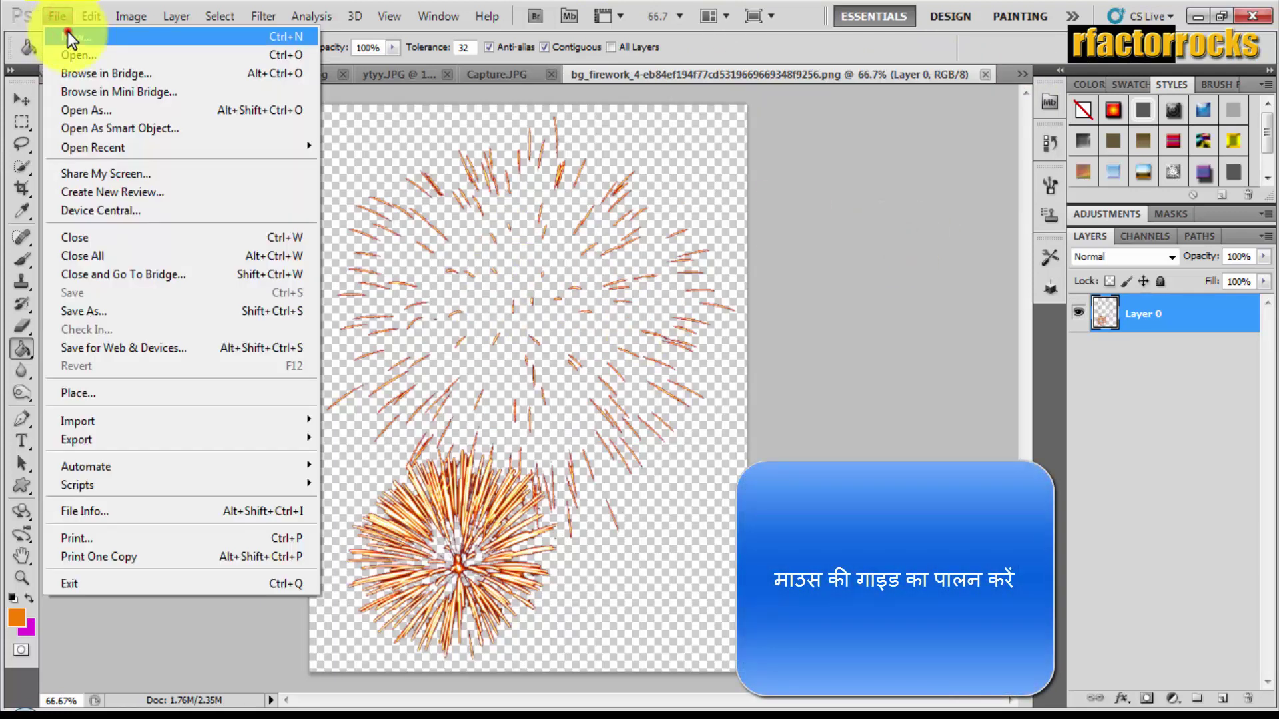
# Create a new 3400 × 1900 pixel document.
pyautogui.click(67, 35)
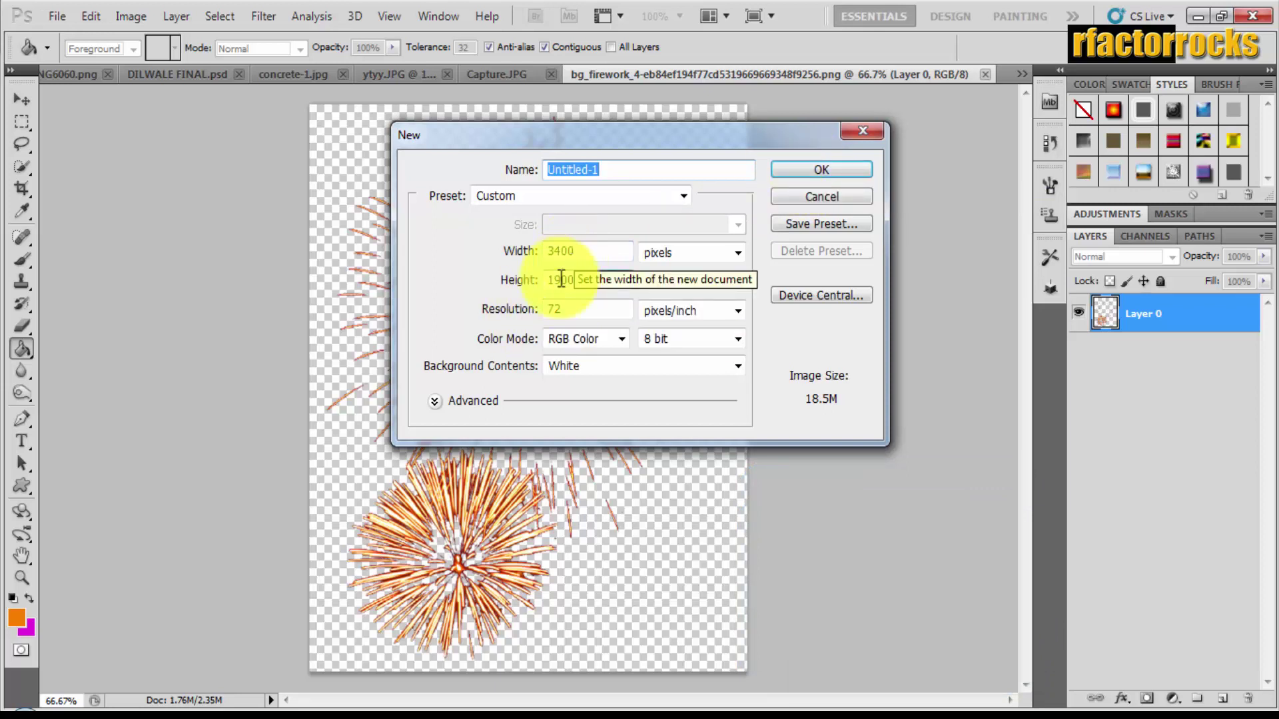
pyautogui.moveTo(564, 280); pyautogui.dragTo(552, 280)
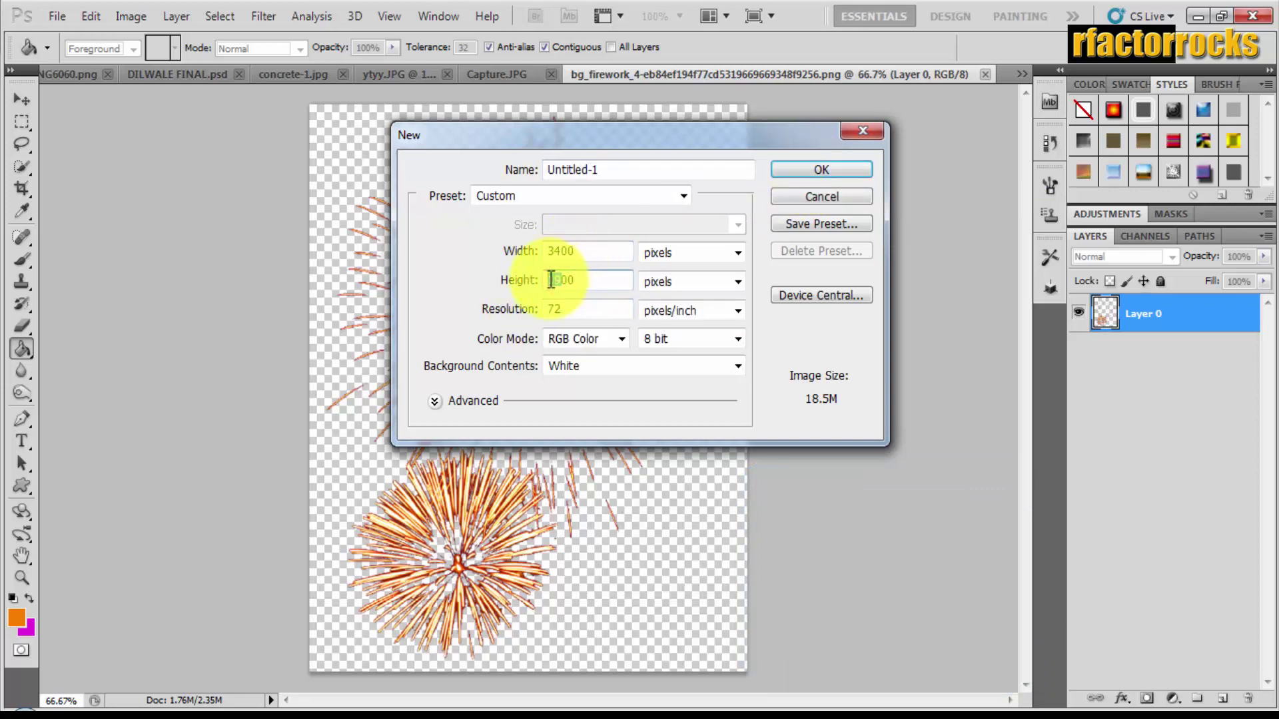
pyautogui.write('2200')
pyautogui.press('Return')
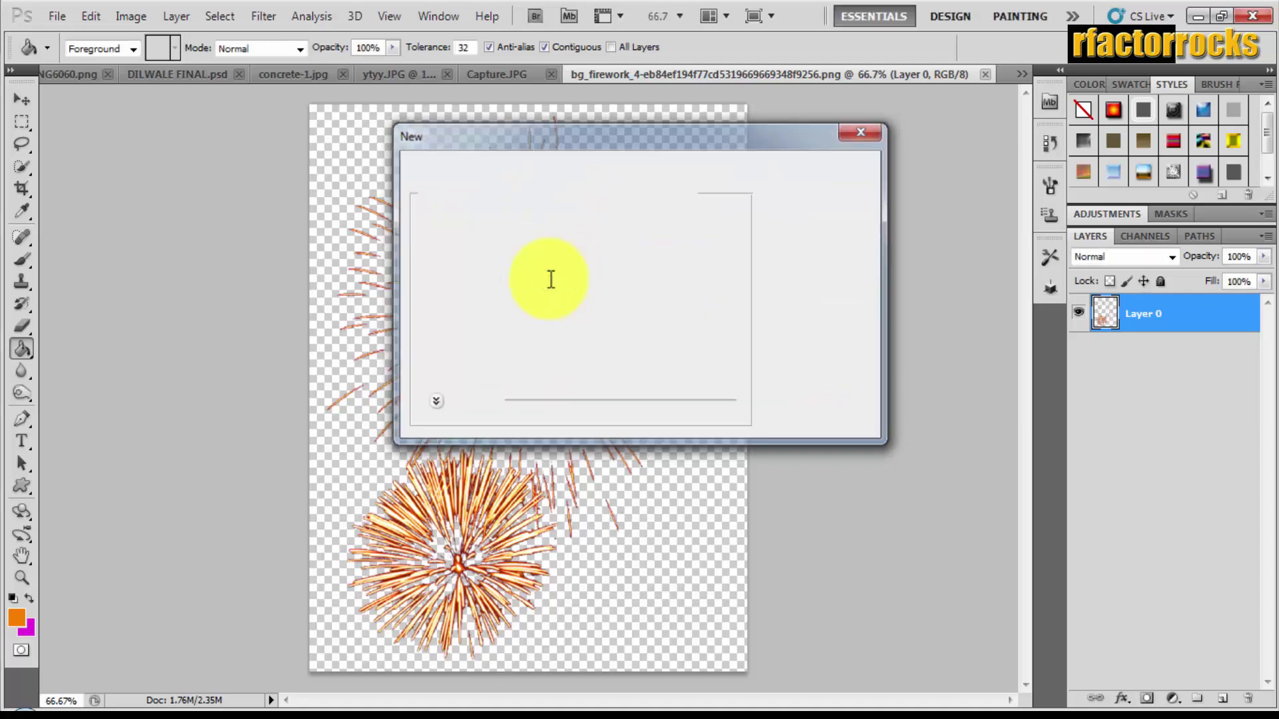
# Fill the background with dark grey 2e2d2b, then refill it with near-black 0a0a09.
pyautogui.click(20, 346)
pyautogui.click(17, 616)
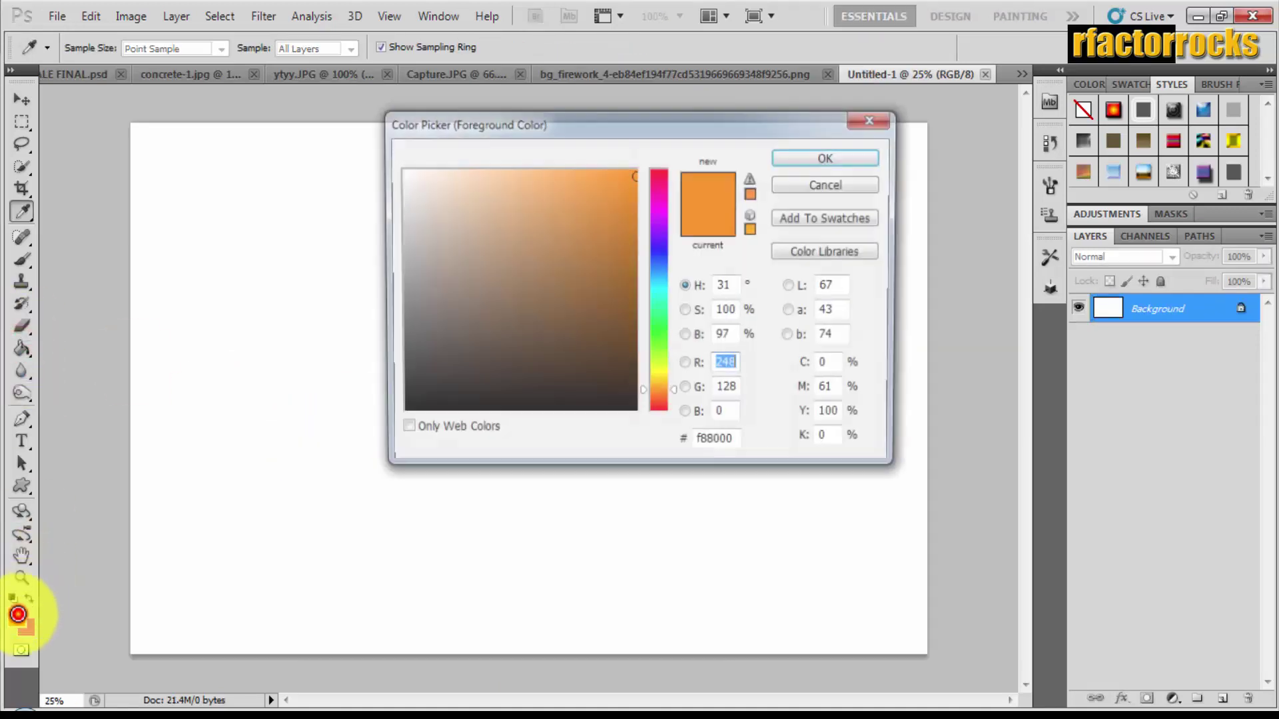
pyautogui.moveTo(397, 314); pyautogui.dragTo(413, 370)
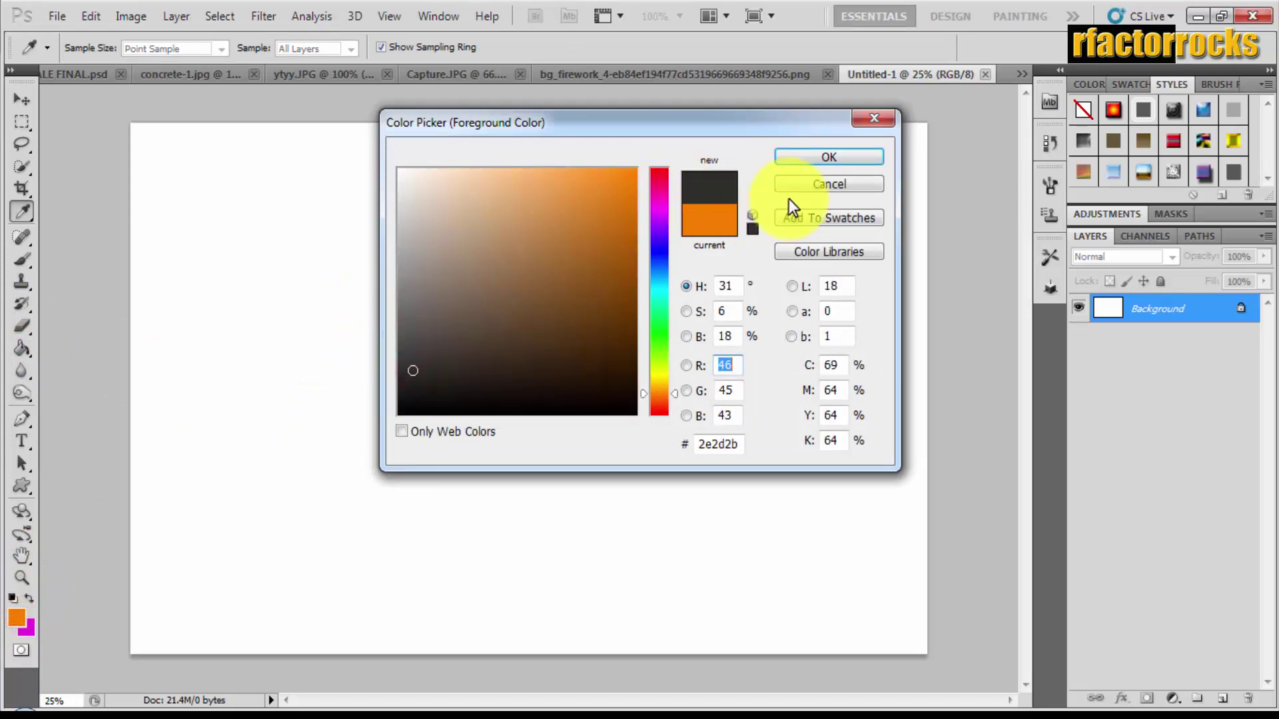
pyautogui.press('g')
pyautogui.click(806, 160)
pyautogui.click(600, 345)
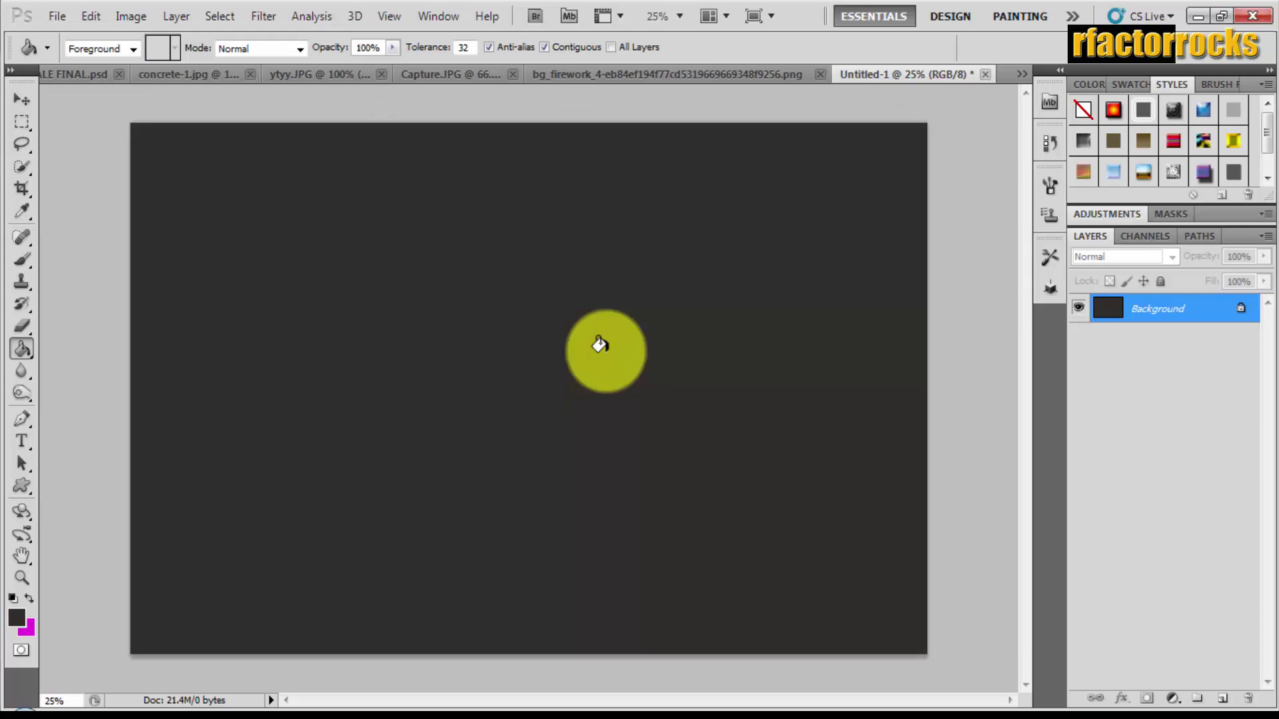
pyautogui.click(16, 619)
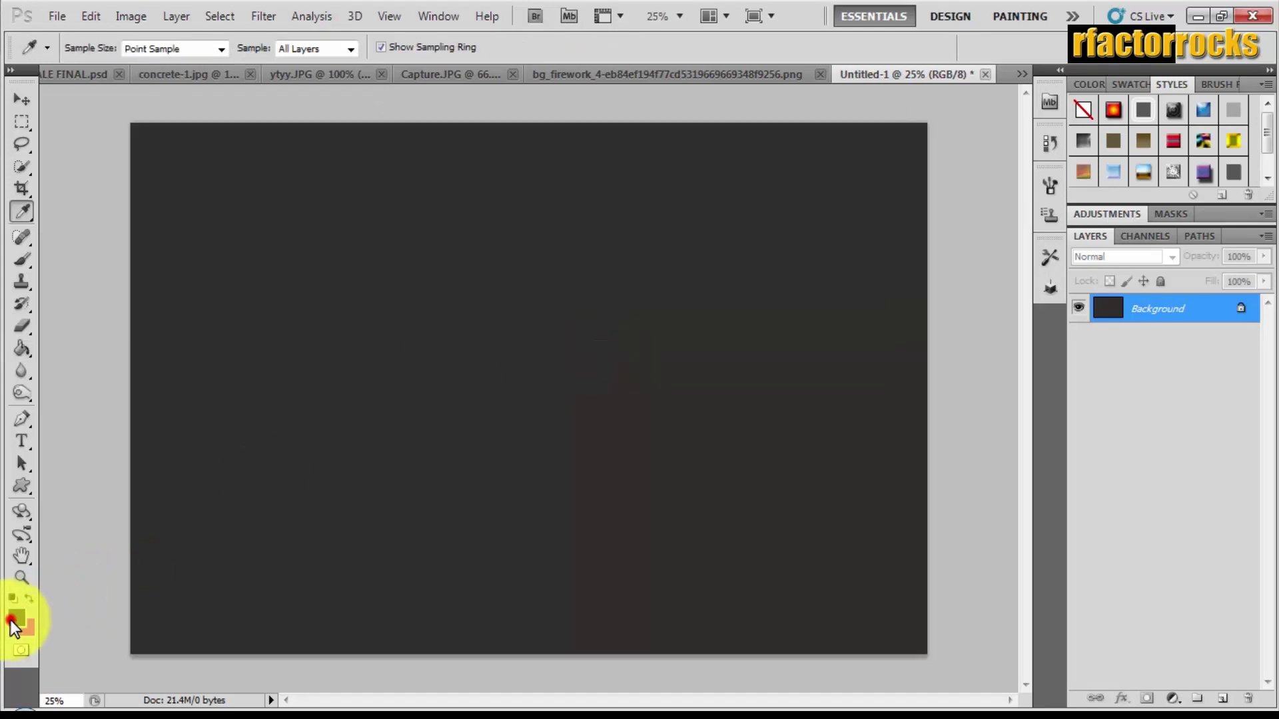
pyautogui.moveTo(413, 377); pyautogui.dragTo(413, 405)
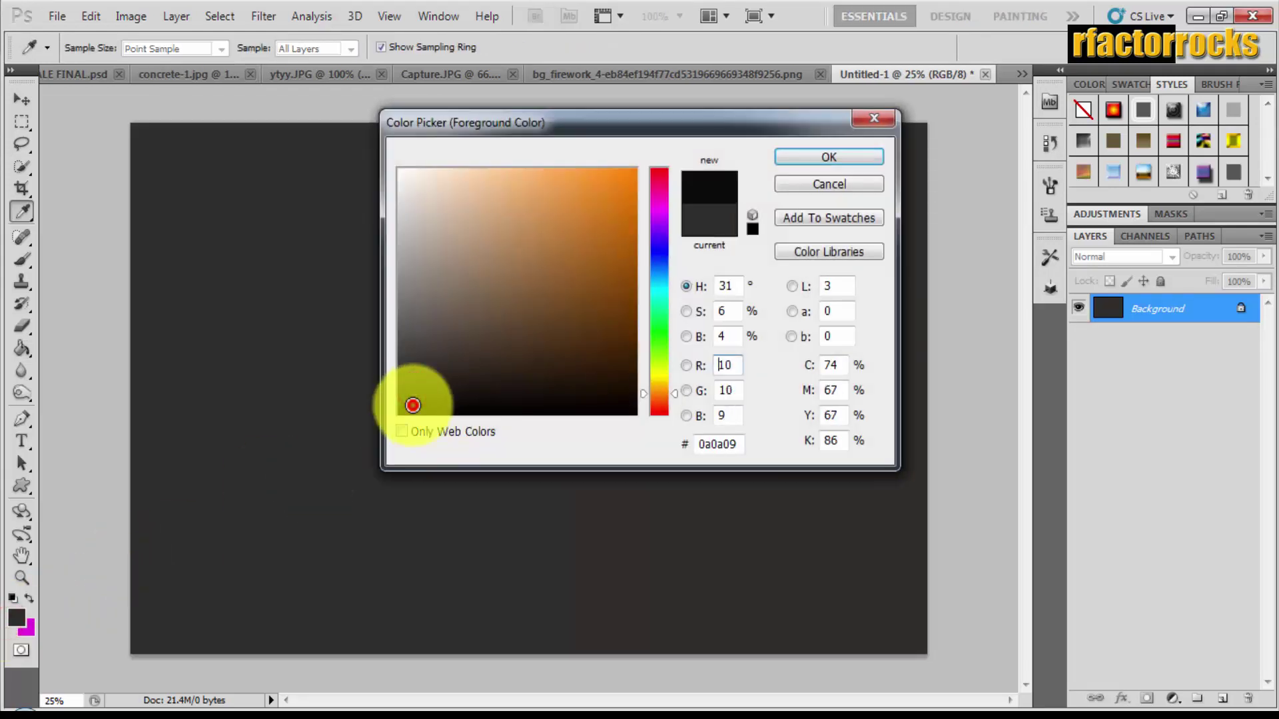
pyautogui.click(798, 157)
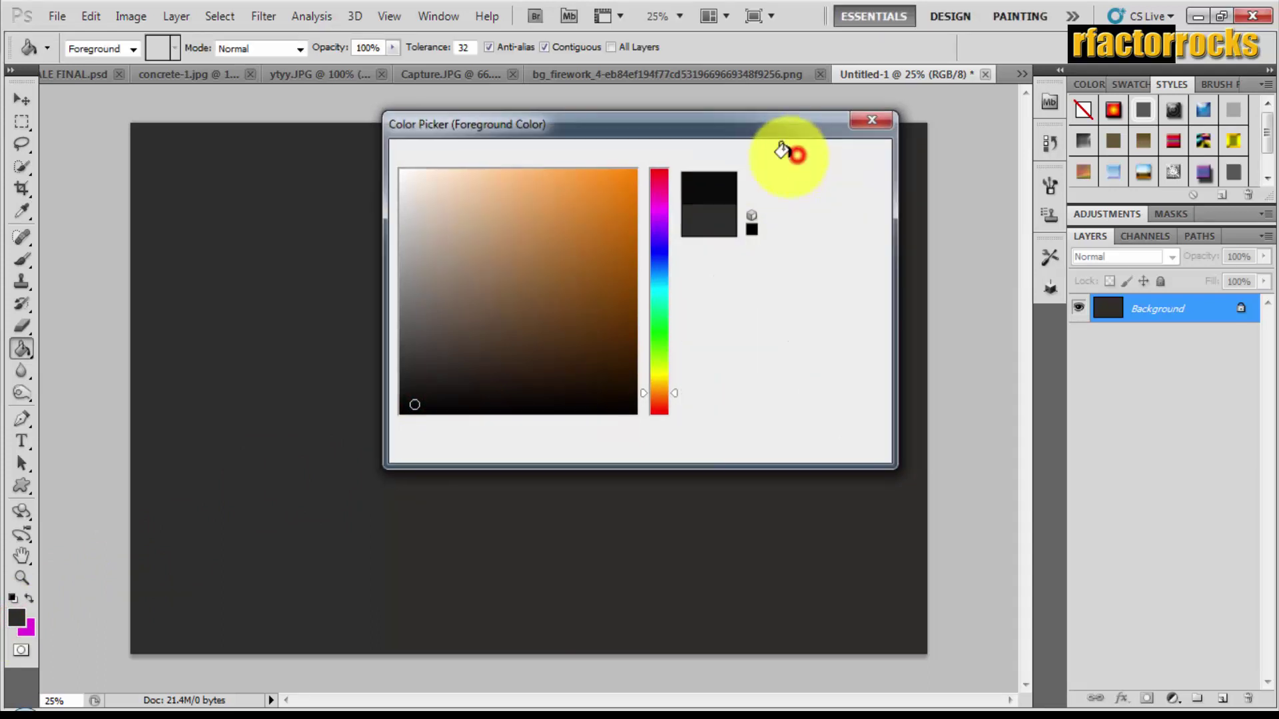
pyautogui.click(685, 321)
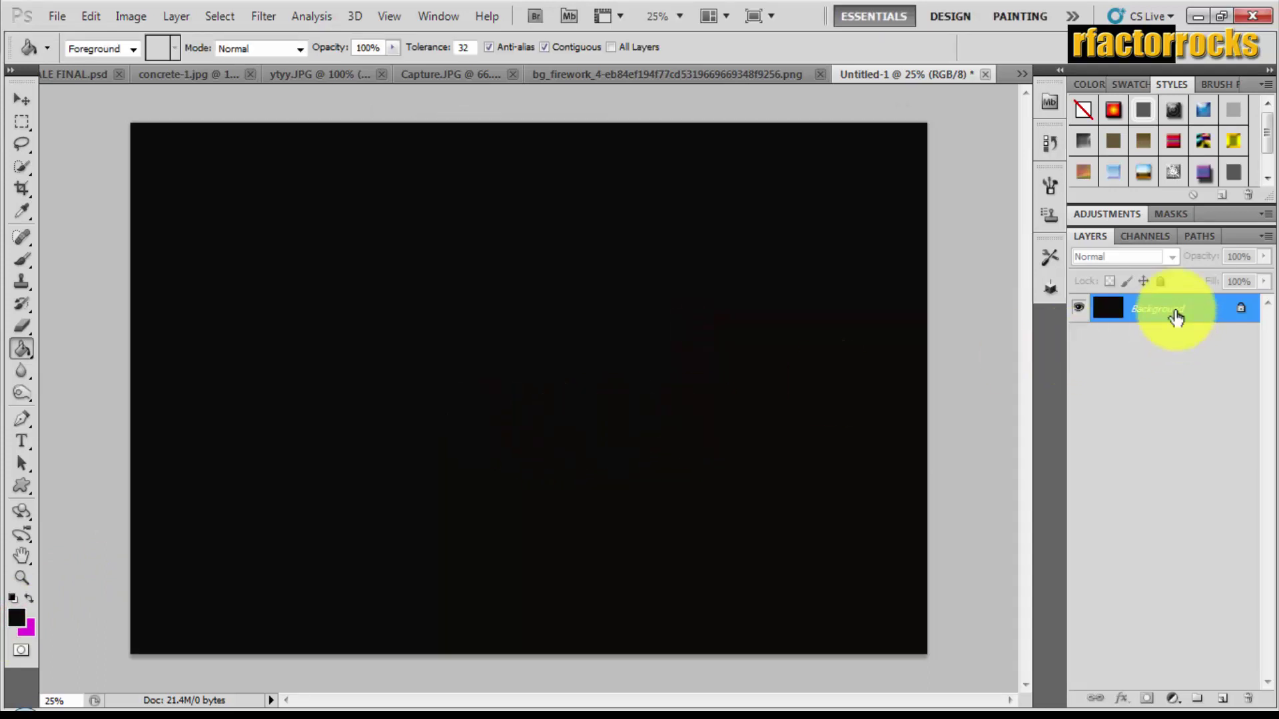
# Add a new empty layer and start a text line on the left of the canvas.
pyautogui.click(1223, 698)
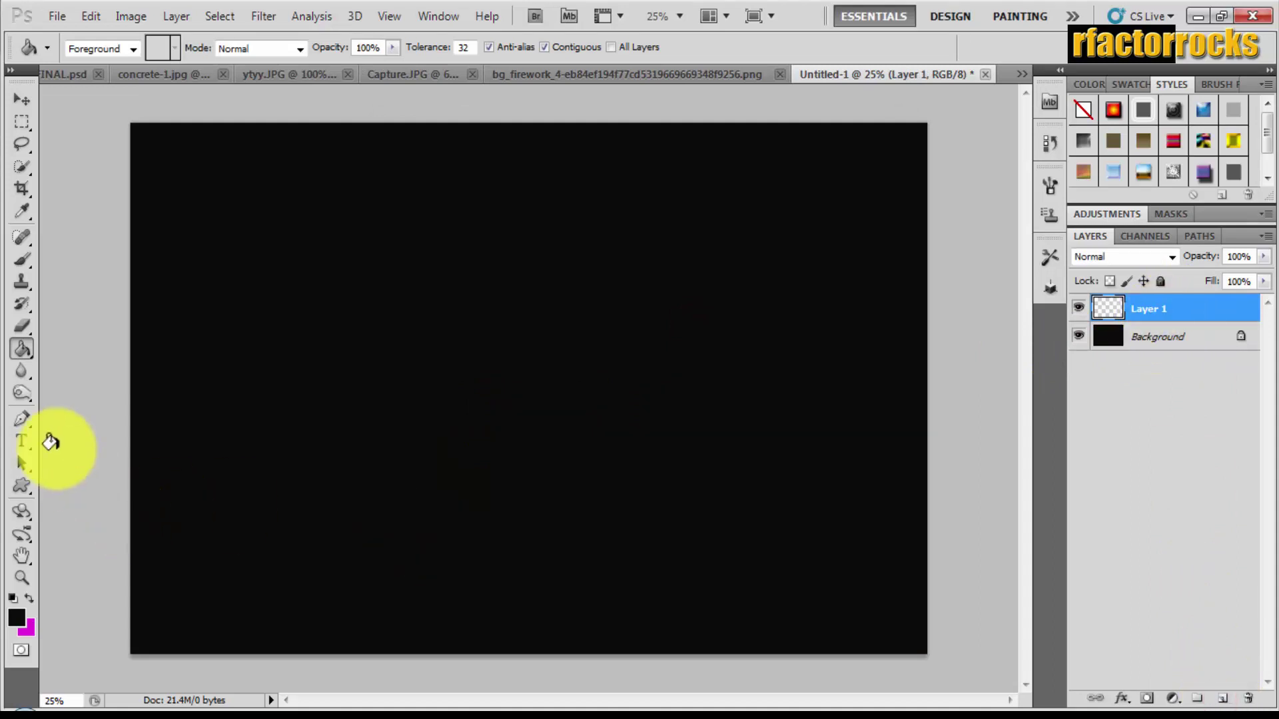
pyautogui.click(28, 447)
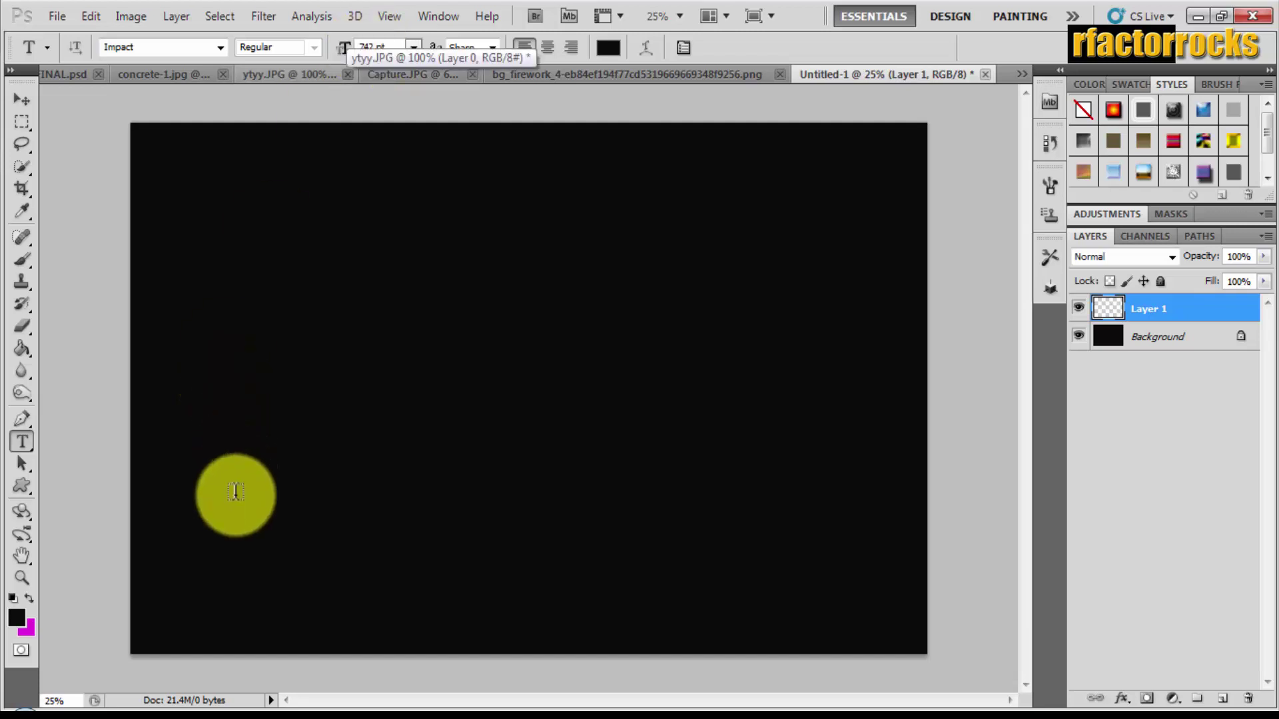
pyautogui.click(235, 493)
pyautogui.write('FI')
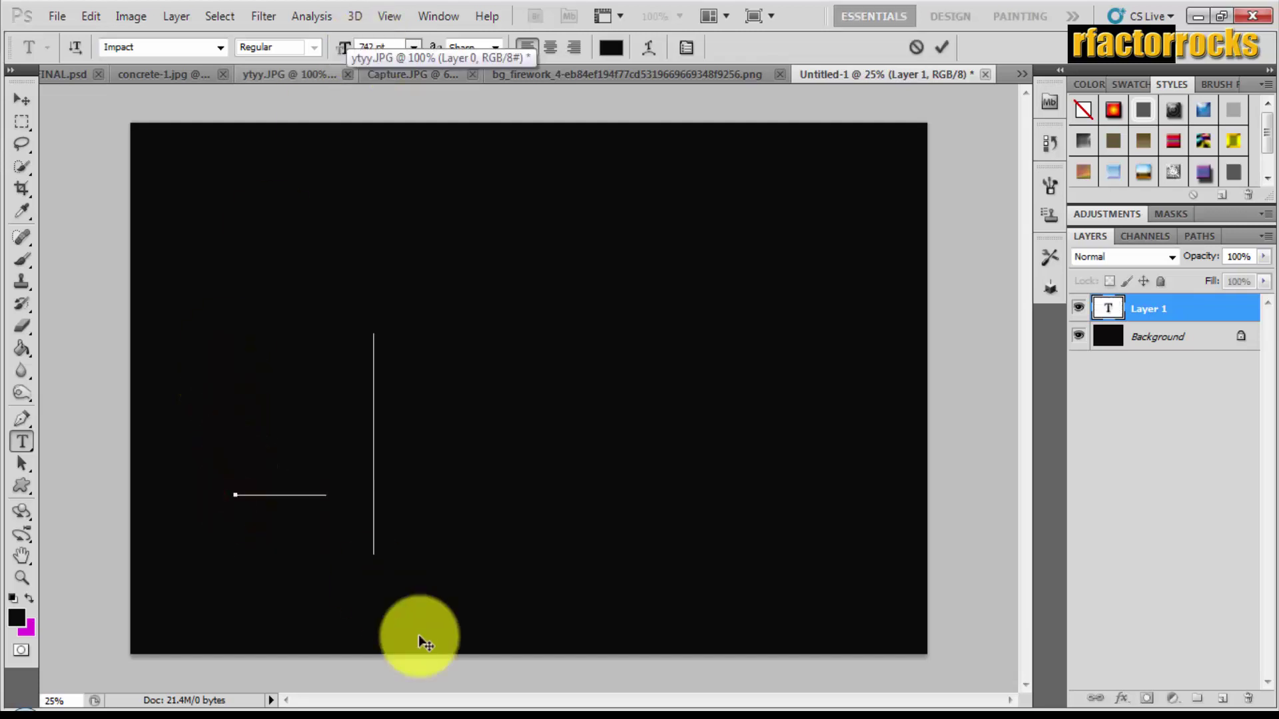
pyautogui.write('REW')
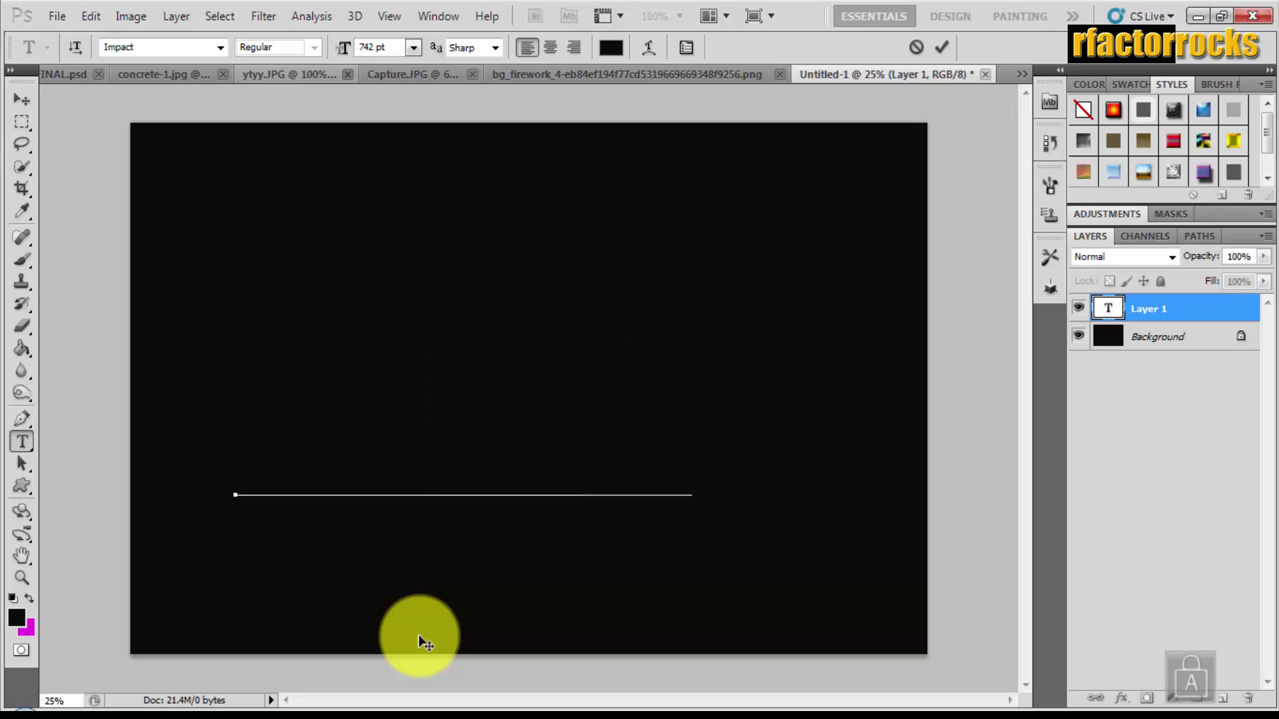
pyautogui.press('BackSpace')
pyautogui.press('BackSpace')
pyautogui.press('BackSpace')
pyautogui.press('BackSpace')
pyautogui.press('BackSpace')
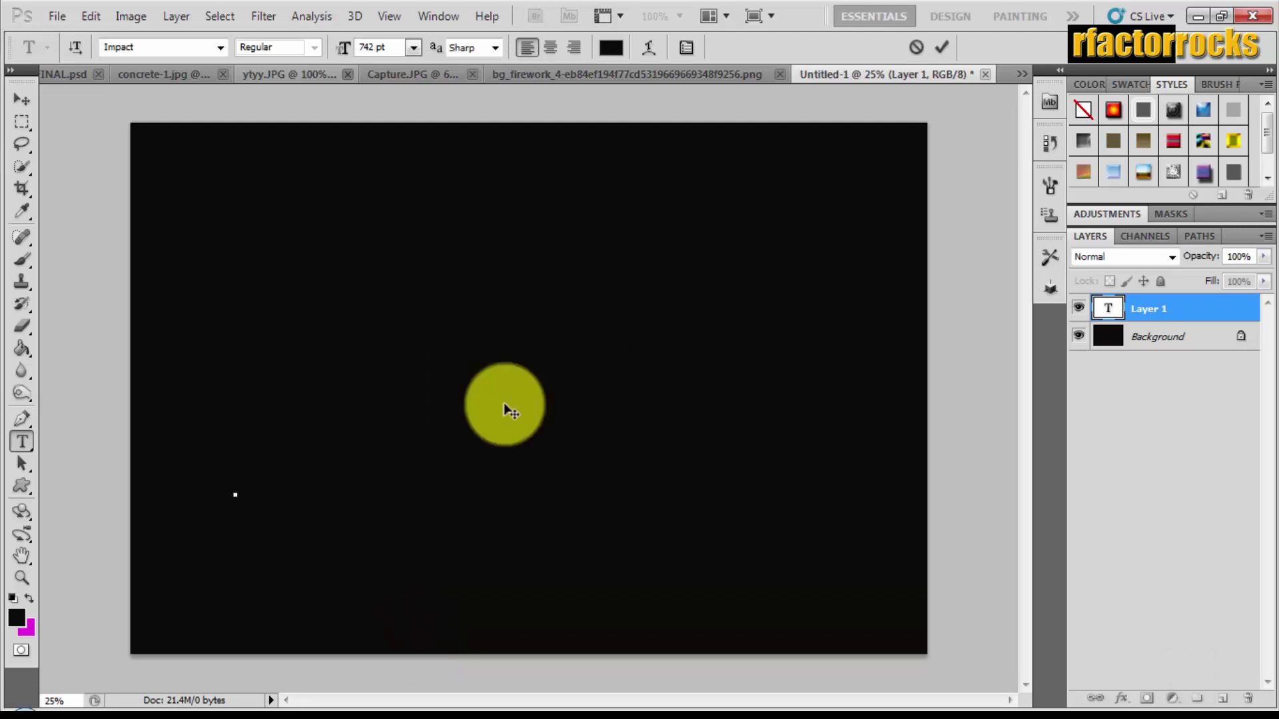
# Type DILWALE in white 742 pt Impact capitals and commit the text.
pyautogui.click(610, 48)
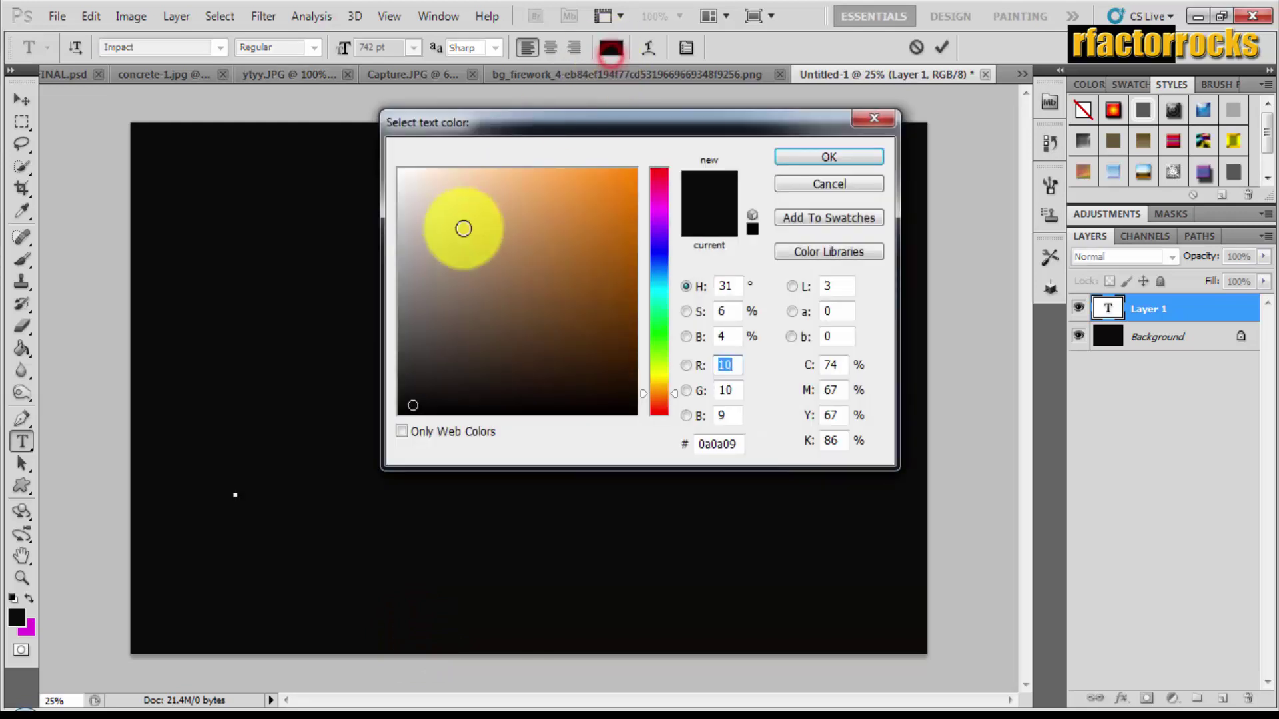
pyautogui.click(401, 175)
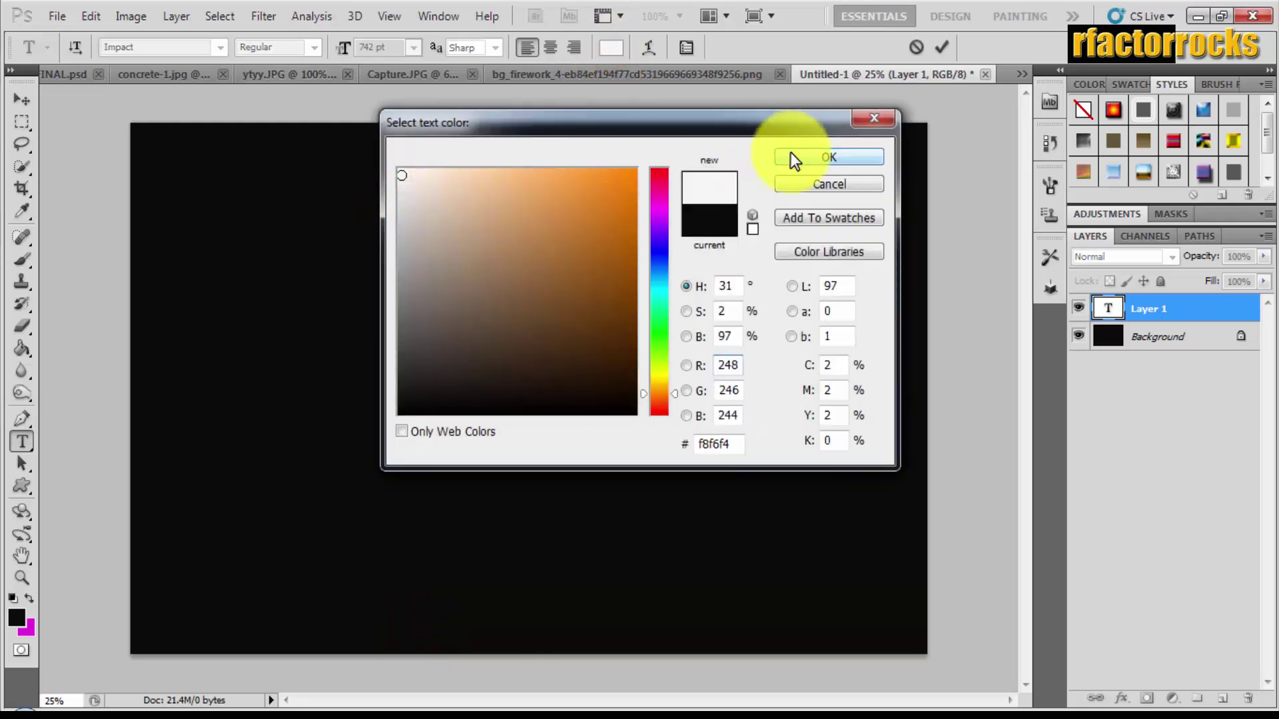
pyautogui.click(791, 156)
pyautogui.press('capslock')
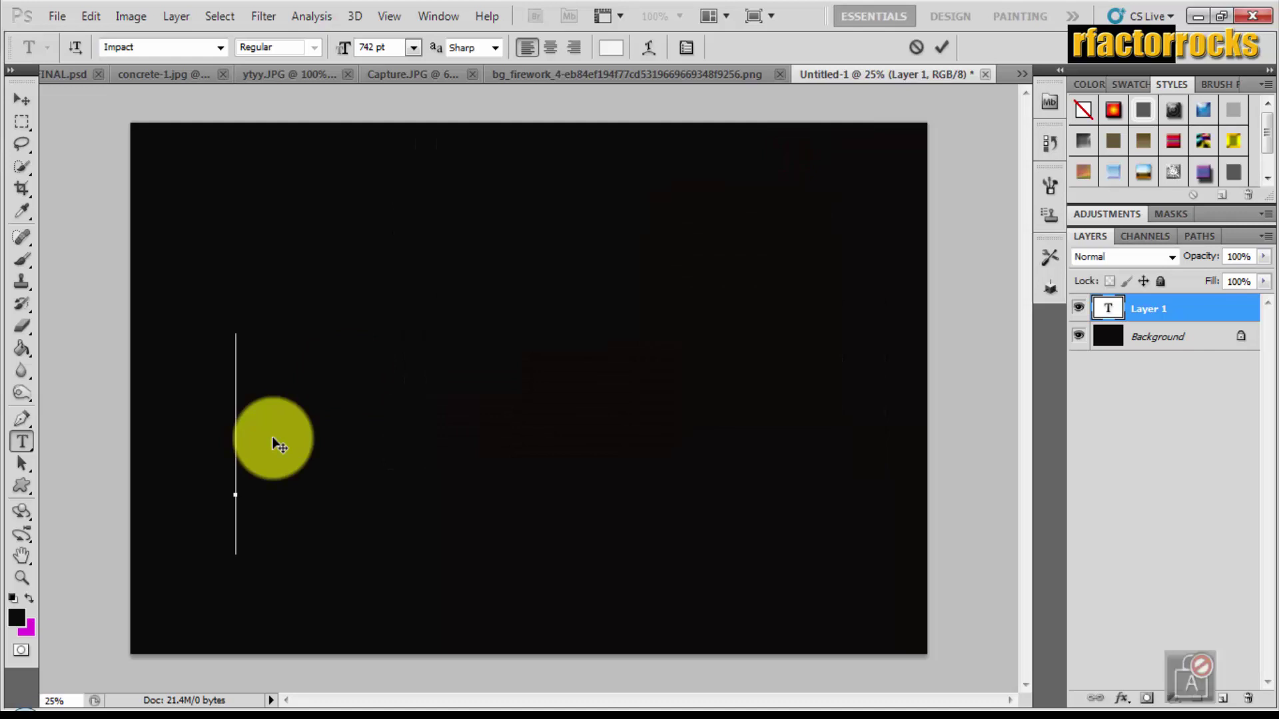
pyautogui.write('DI')
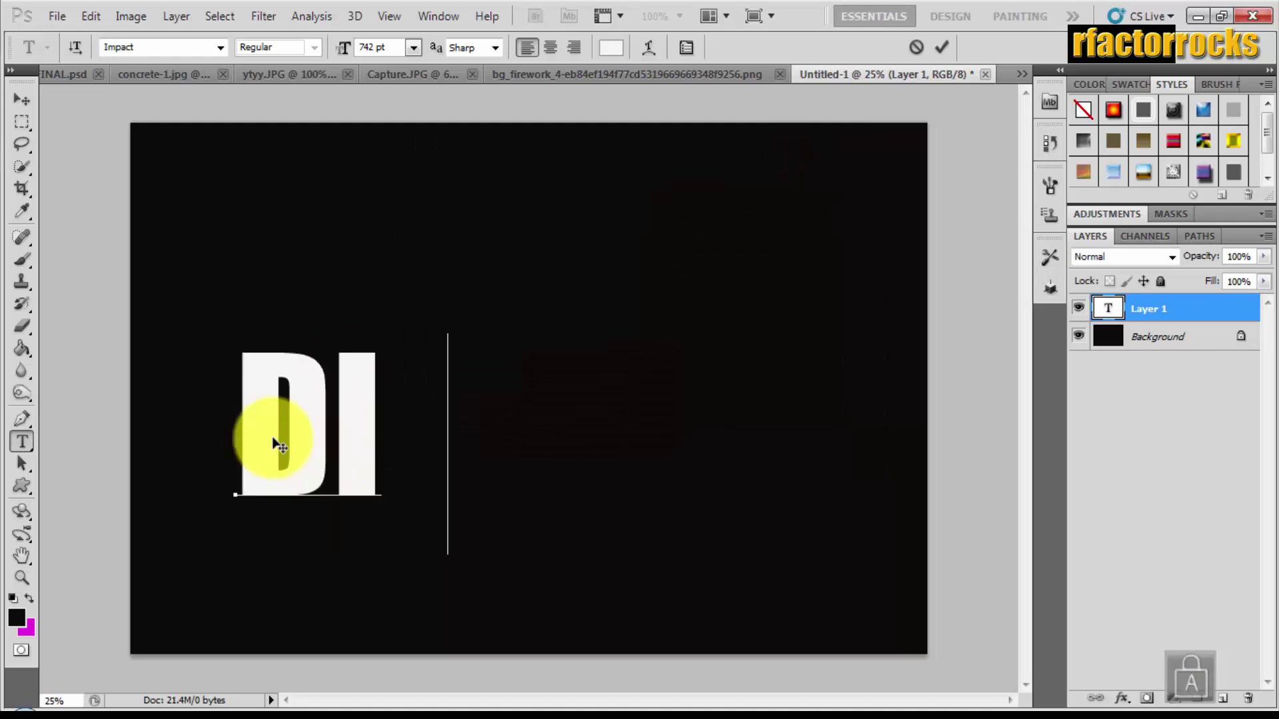
pyautogui.write('LWALE')
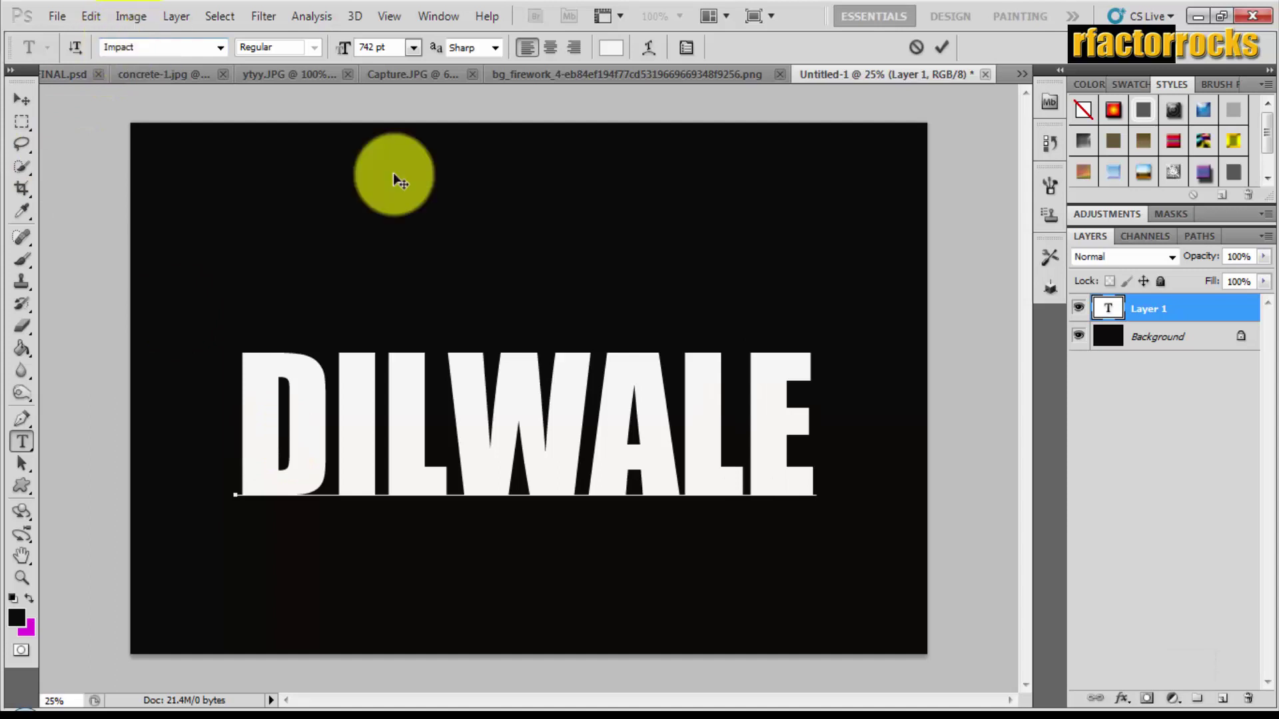
pyautogui.click(1156, 308)
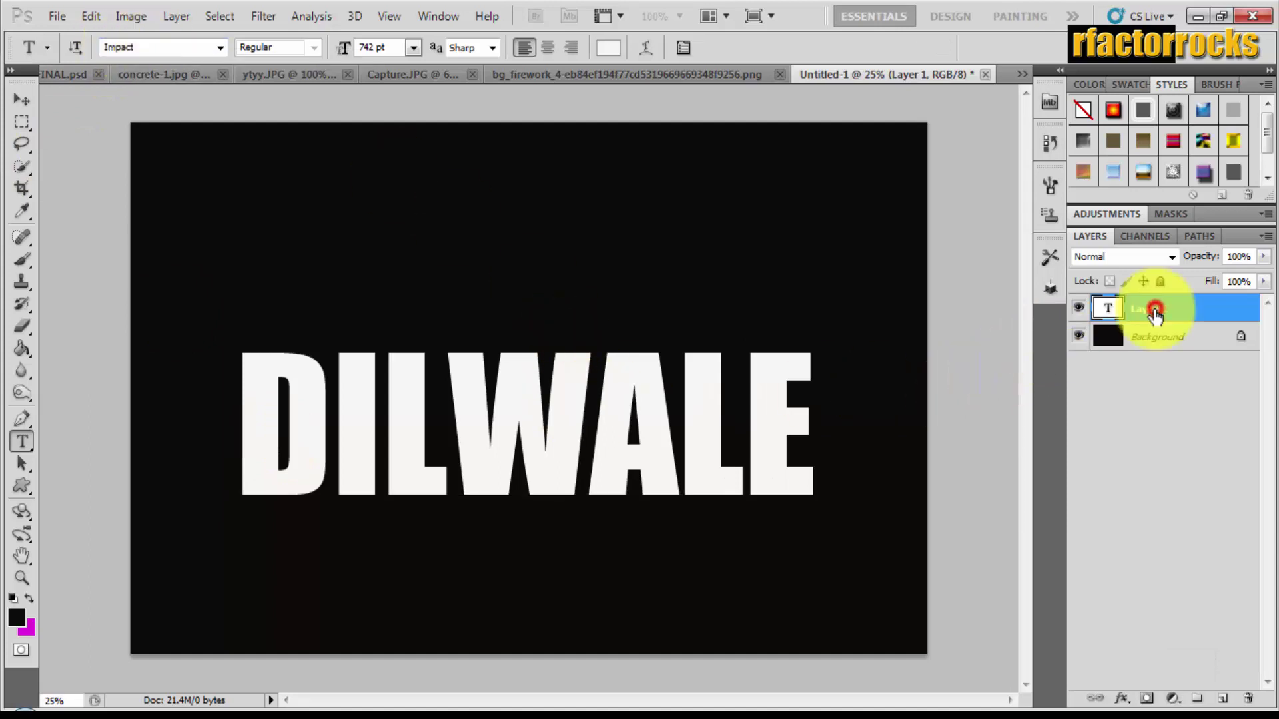
# Duplicate the DILWALE layer as DILWALE copy and bring up concrete-1.jpg.
pyautogui.rightClick(1156, 309)
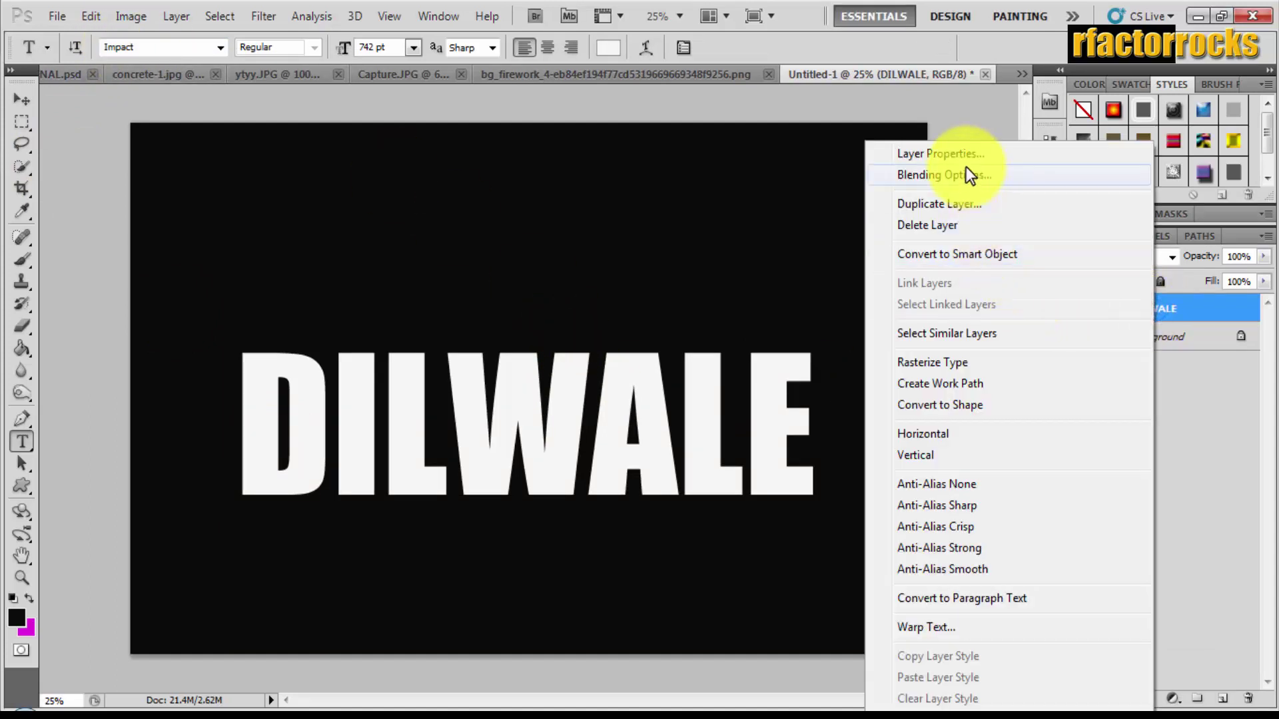
pyautogui.click(968, 203)
pyautogui.press('Return')
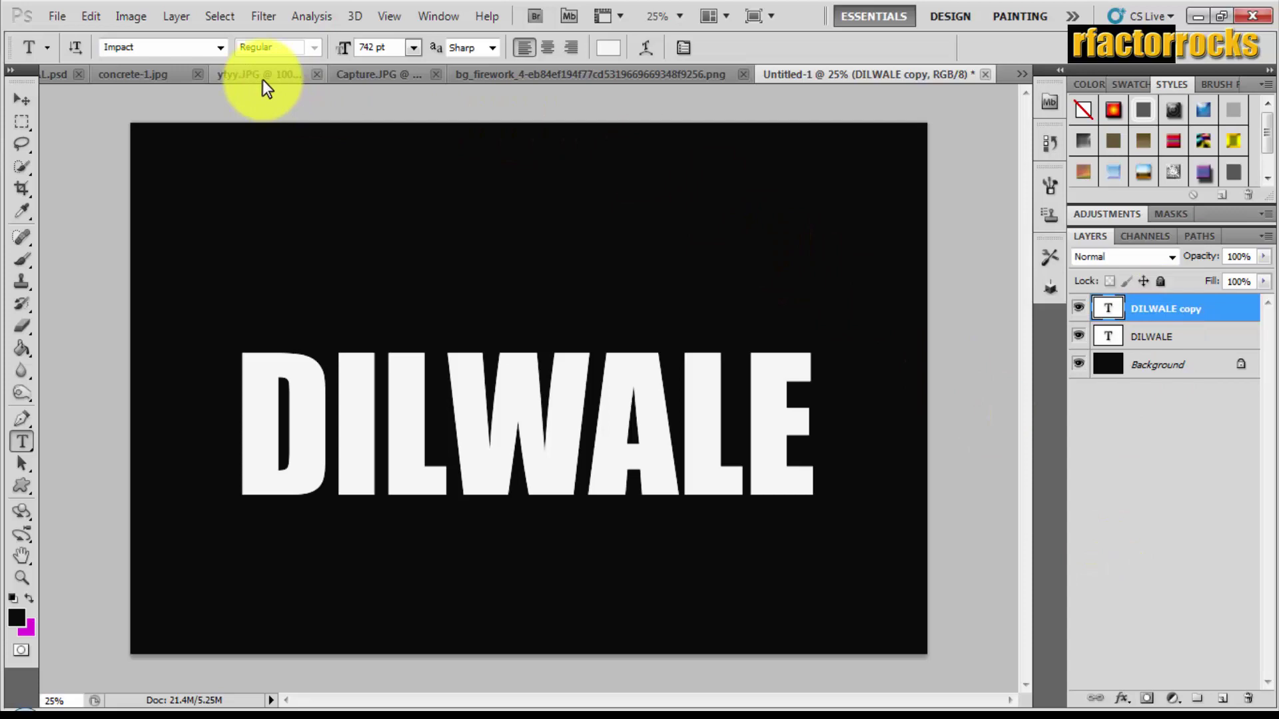
pyautogui.click(167, 67)
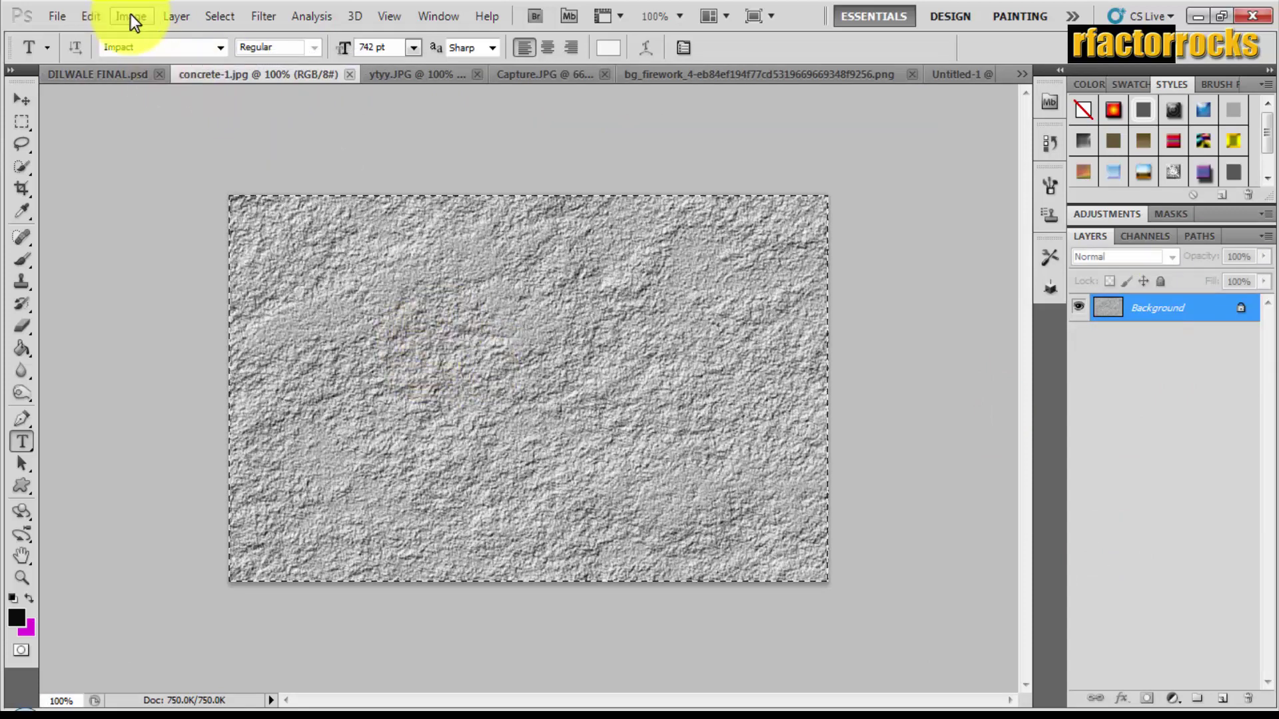
# Copy the whole concrete-1 image and paste it into Untitled-1 as a new layer.
pyautogui.click(90, 16)
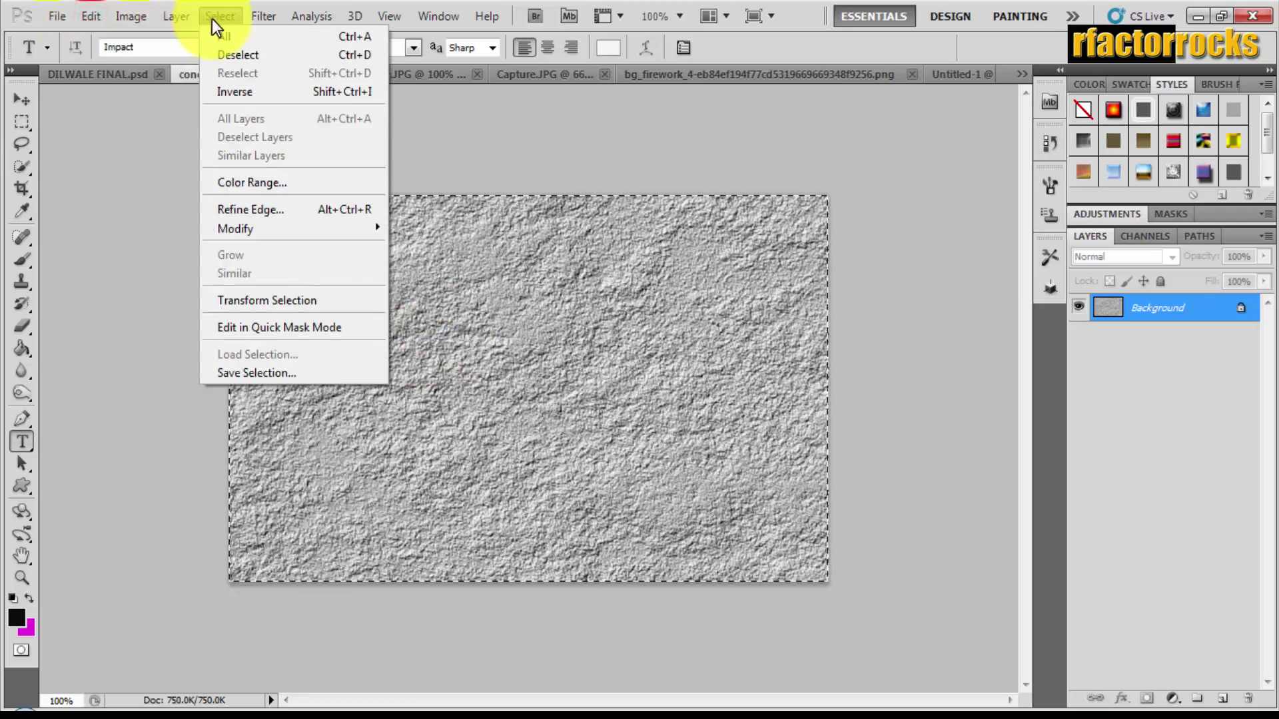
pyautogui.click(218, 33)
pyautogui.click(91, 14)
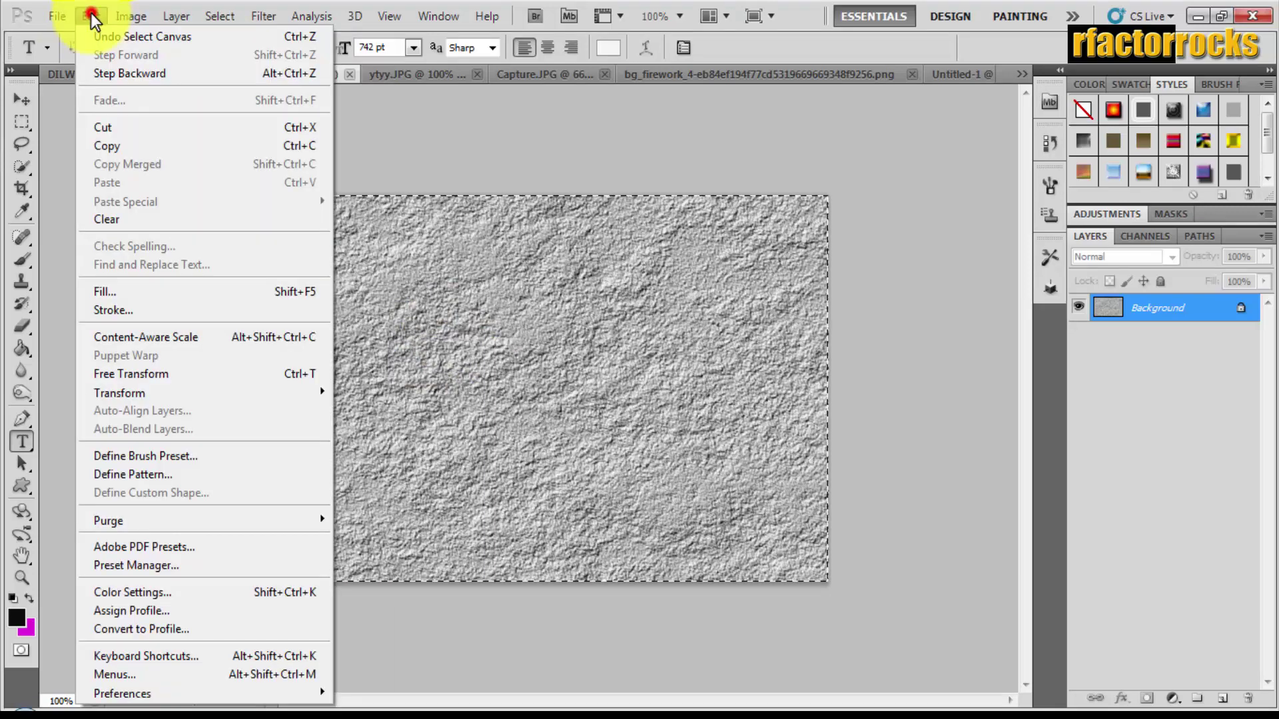
pyautogui.click(131, 149)
pyautogui.click(122, 69)
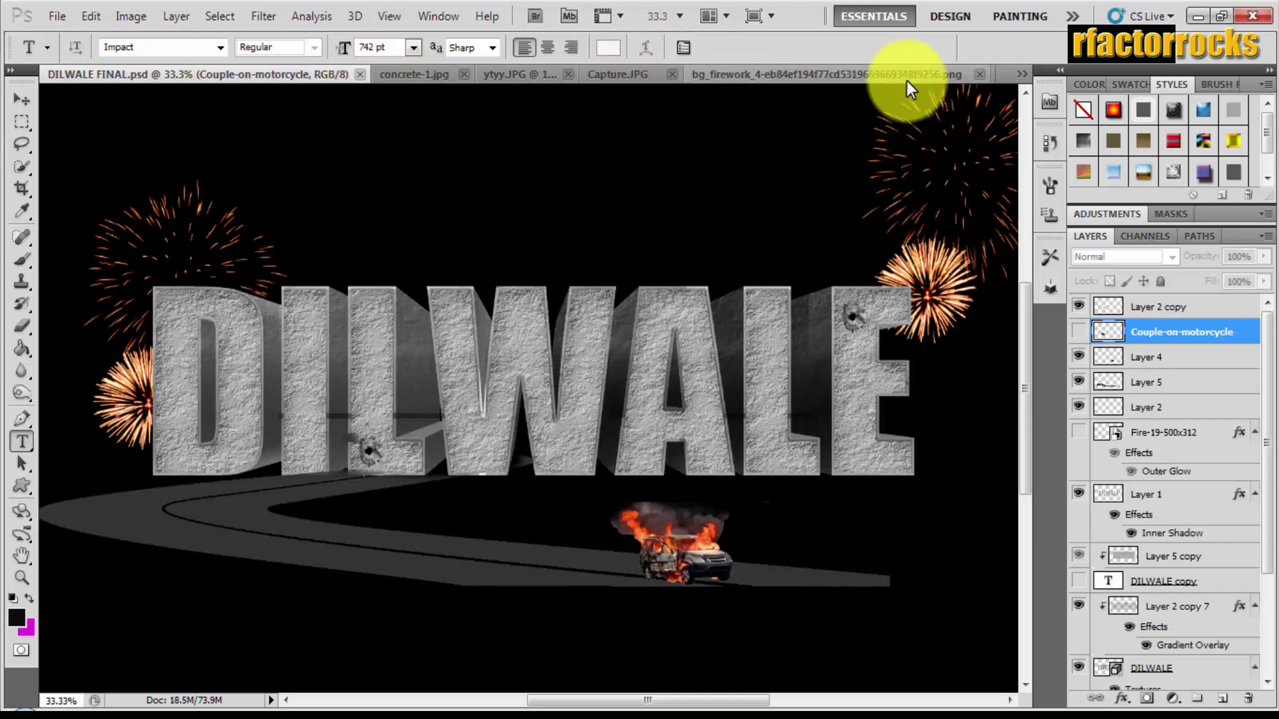
pyautogui.click(1018, 72)
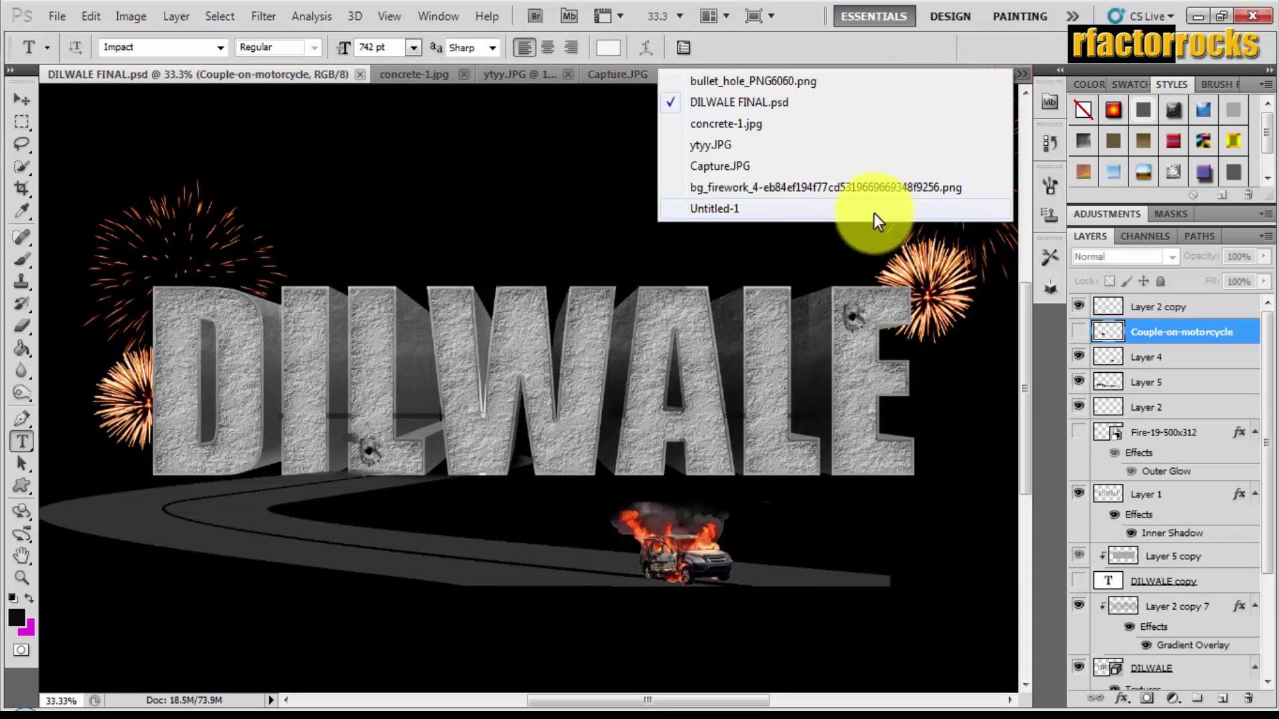
pyautogui.click(874, 214)
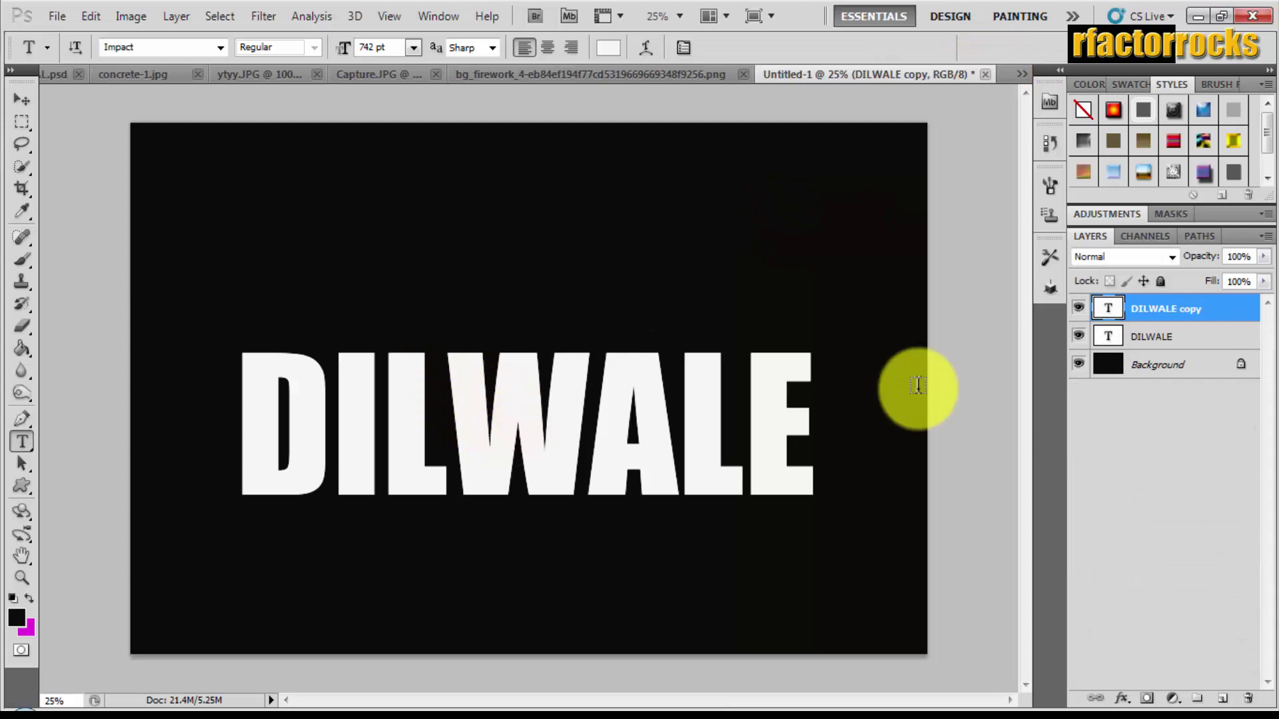
pyautogui.click(81, 16)
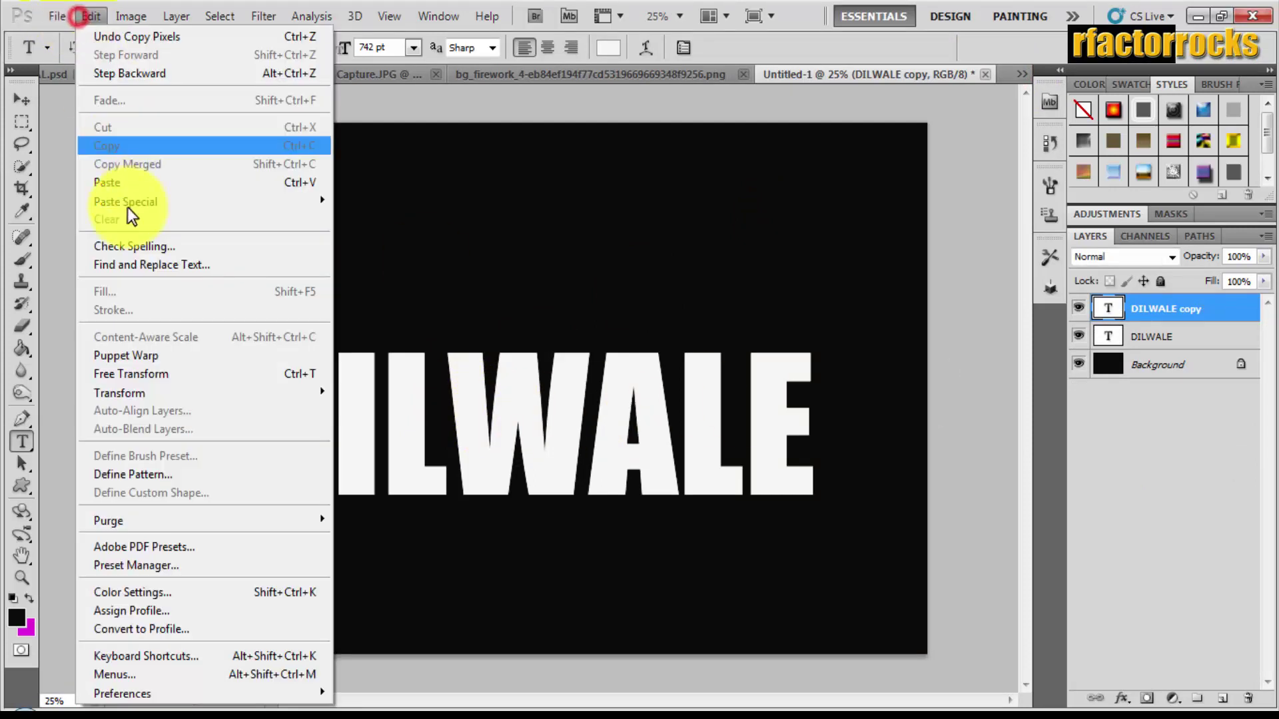
pyautogui.click(134, 181)
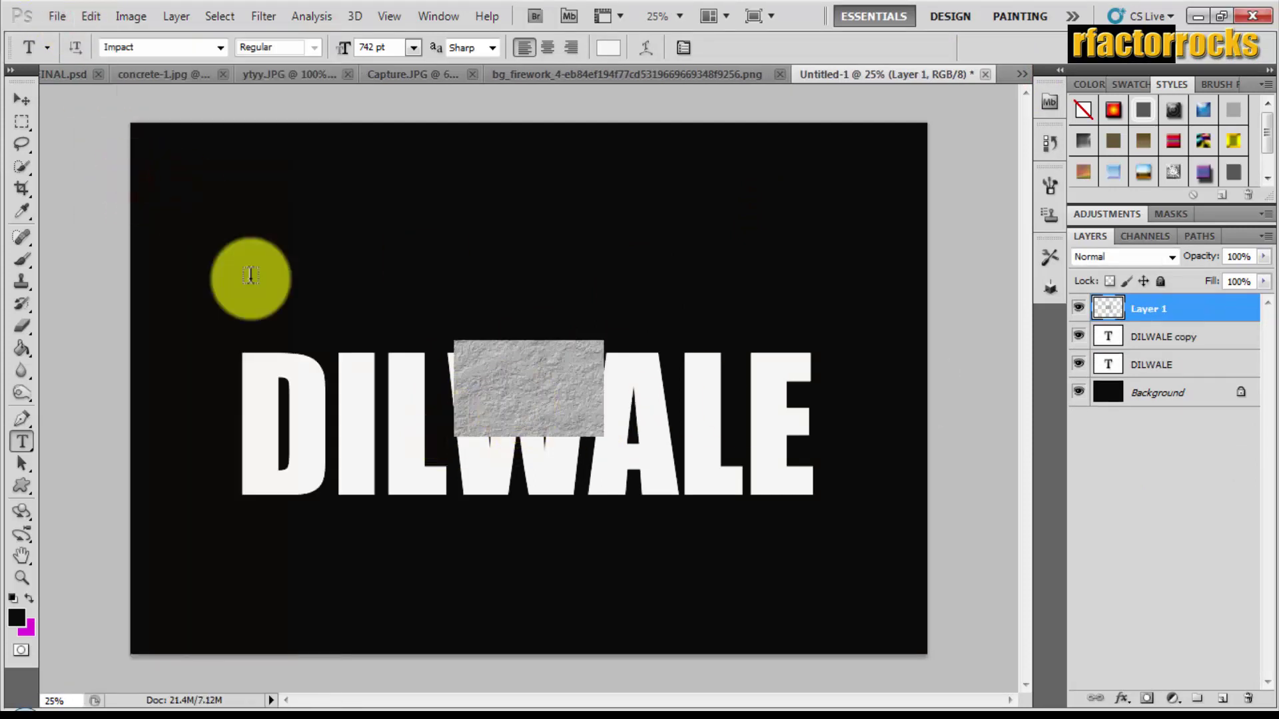
# Move the concrete patch over the letters DI and place a duplicate below it.
pyautogui.click(20, 100)
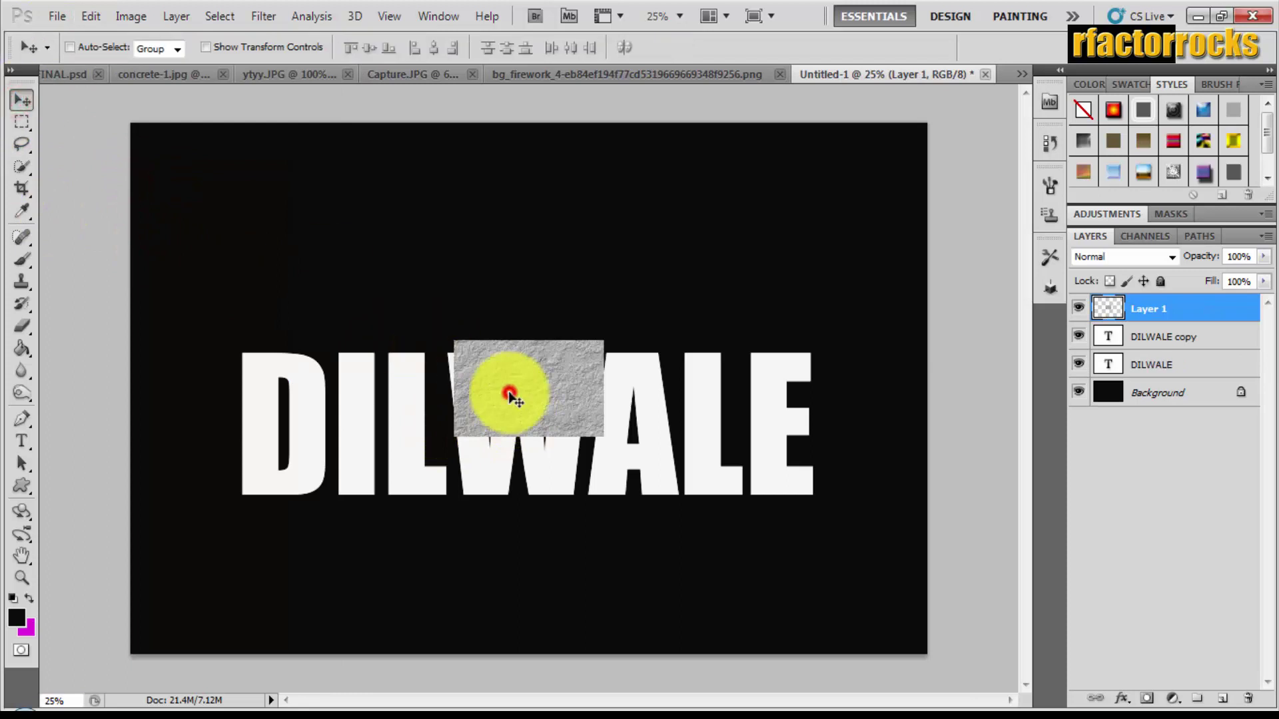
pyautogui.moveTo(509, 393)
pyautogui.mouseDown()
pyautogui.moveTo(311, 407)
pyautogui.moveTo(276, 394)
pyautogui.mouseUp()
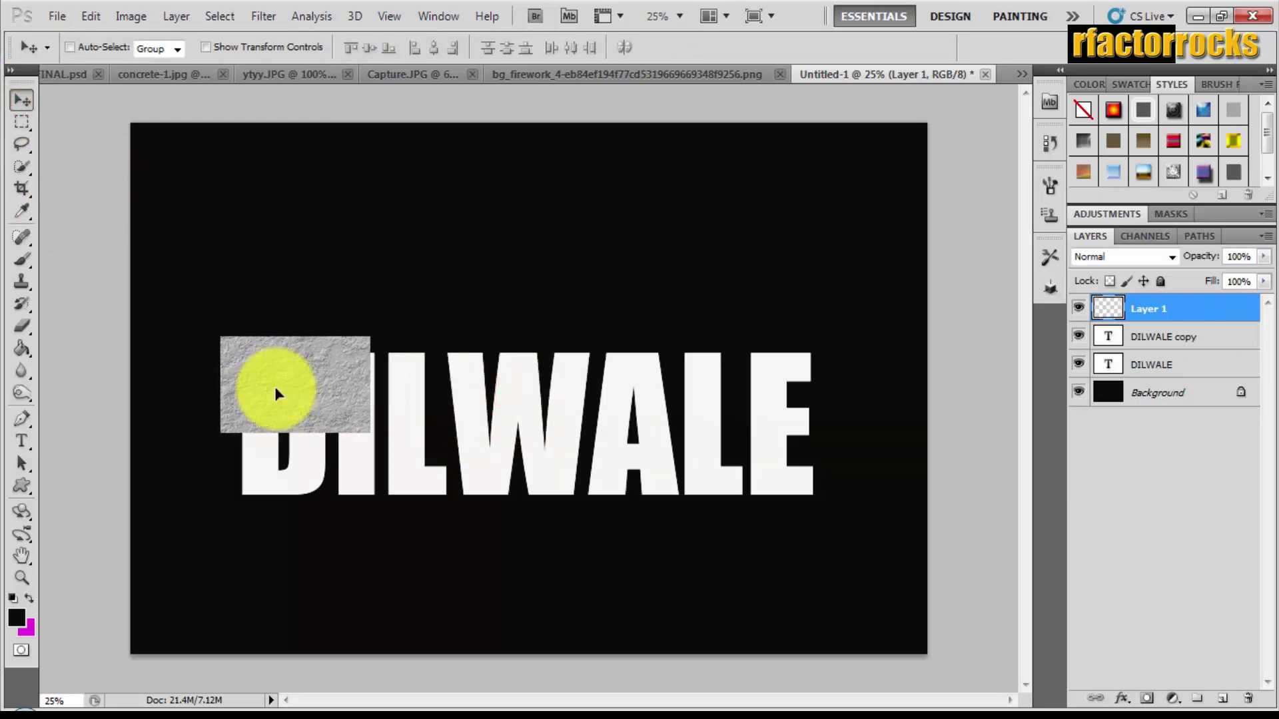
pyautogui.rightClick(276, 390)
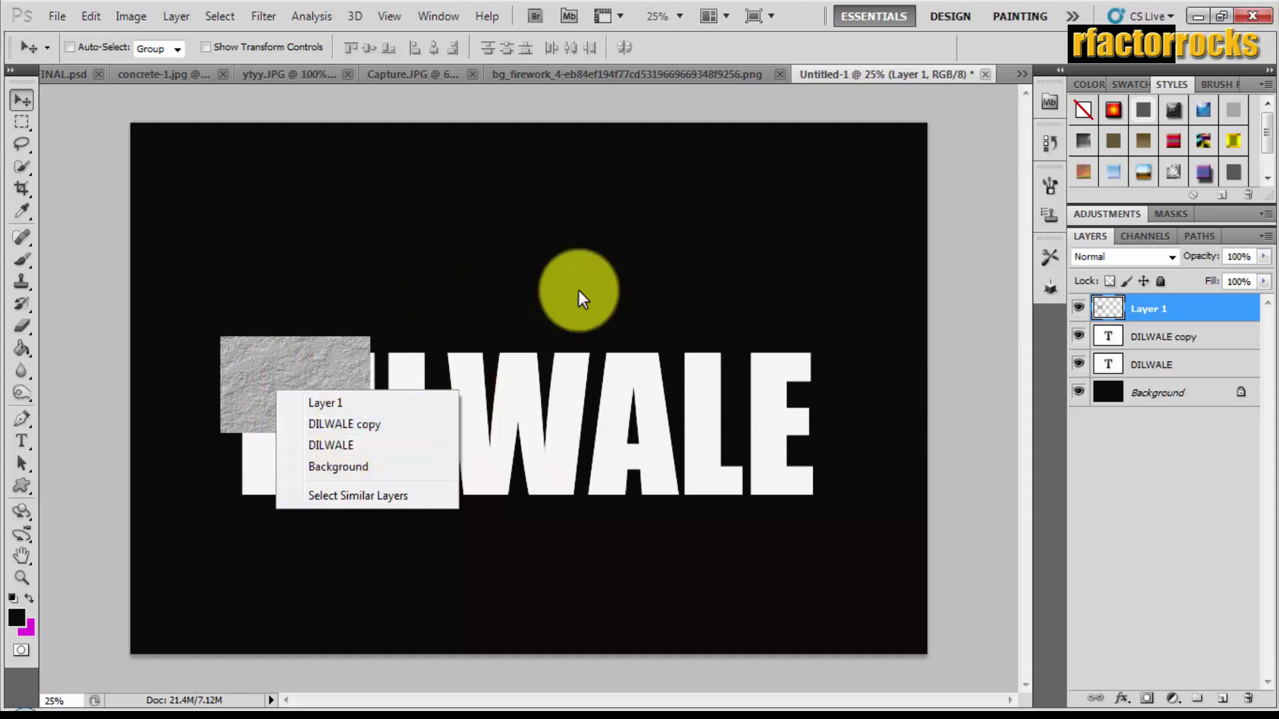
pyautogui.click(1098, 328)
pyautogui.rightClick(1140, 313)
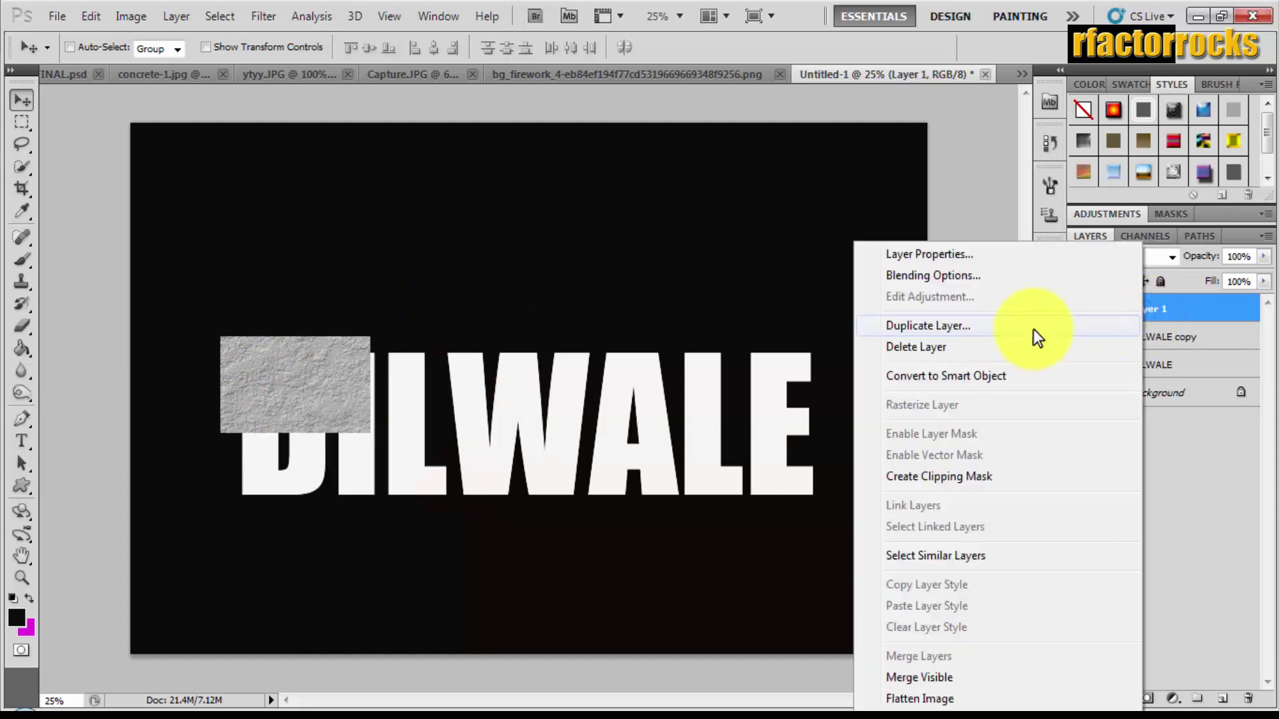
pyautogui.click(1033, 329)
pyautogui.press('Return')
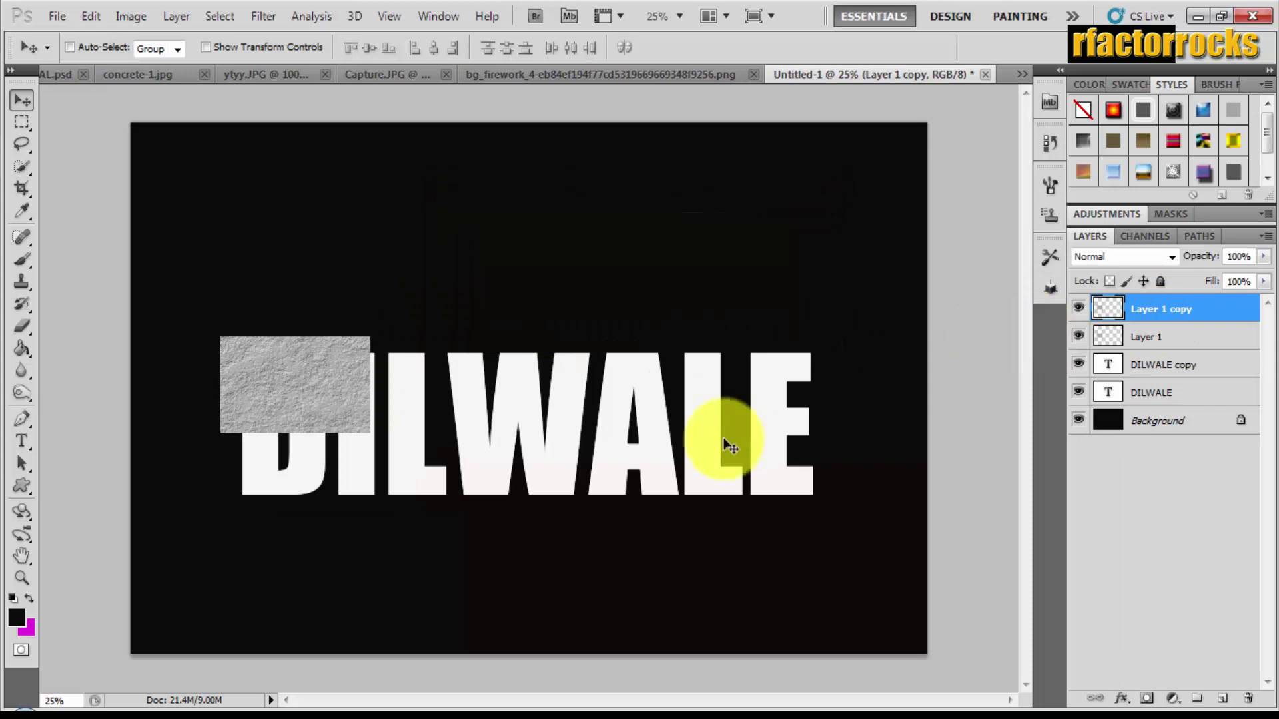
pyautogui.moveTo(336, 370); pyautogui.dragTo(335, 468)
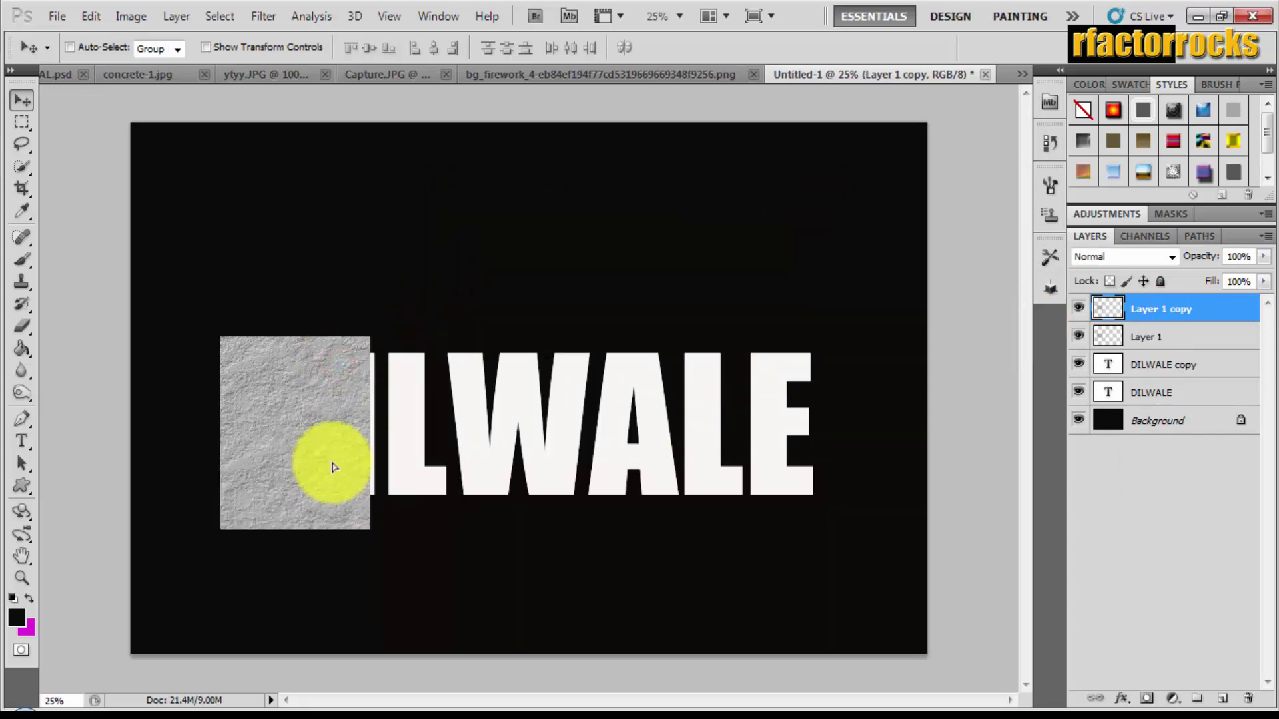
# Duplicate both concrete patches and place the pair beside the originals.
pyautogui.rightClick(334, 468)
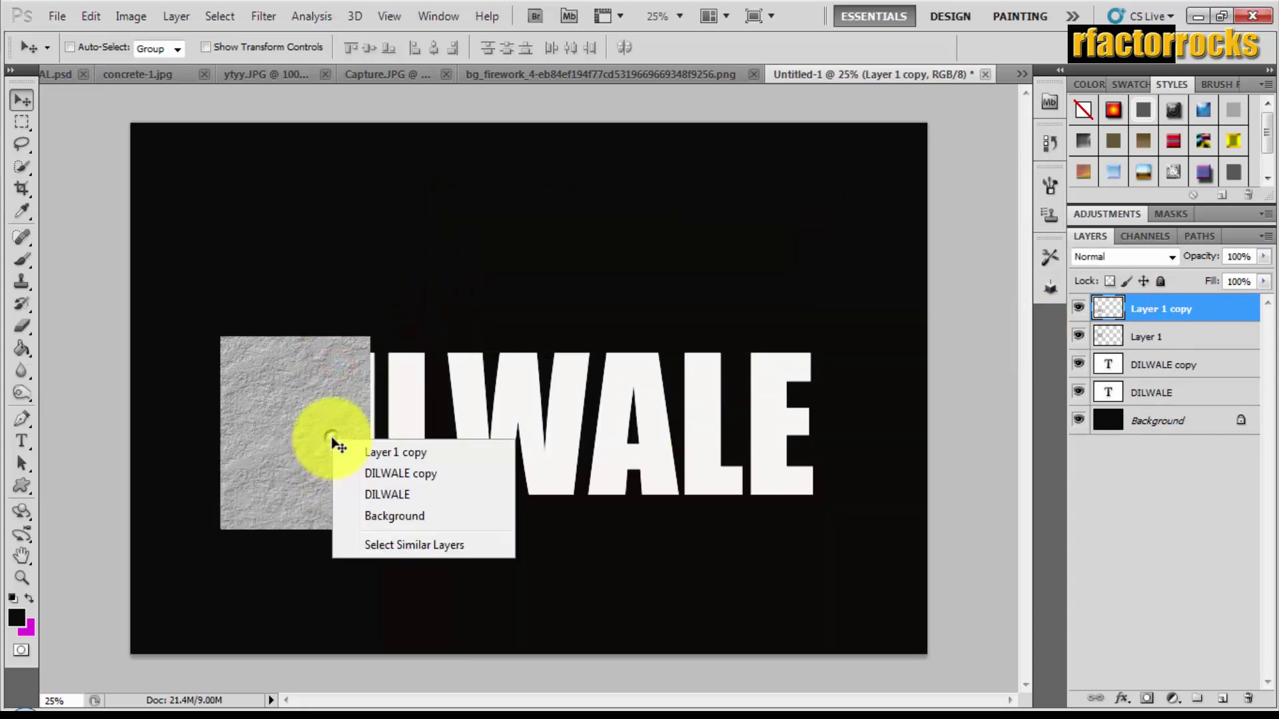
pyautogui.rightClick(1155, 338)
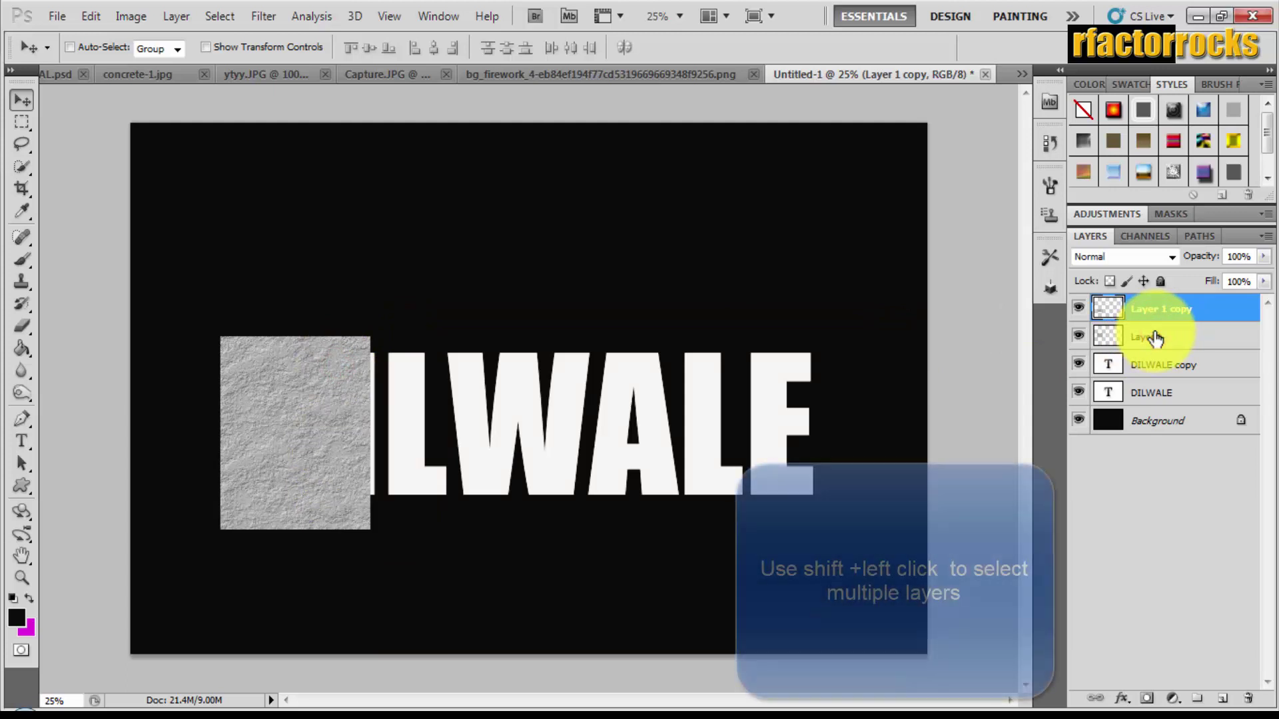
pyautogui.click(1155, 338)
pyautogui.keyDown('shift'); pyautogui.click(1165, 311); pyautogui.keyUp('shift')
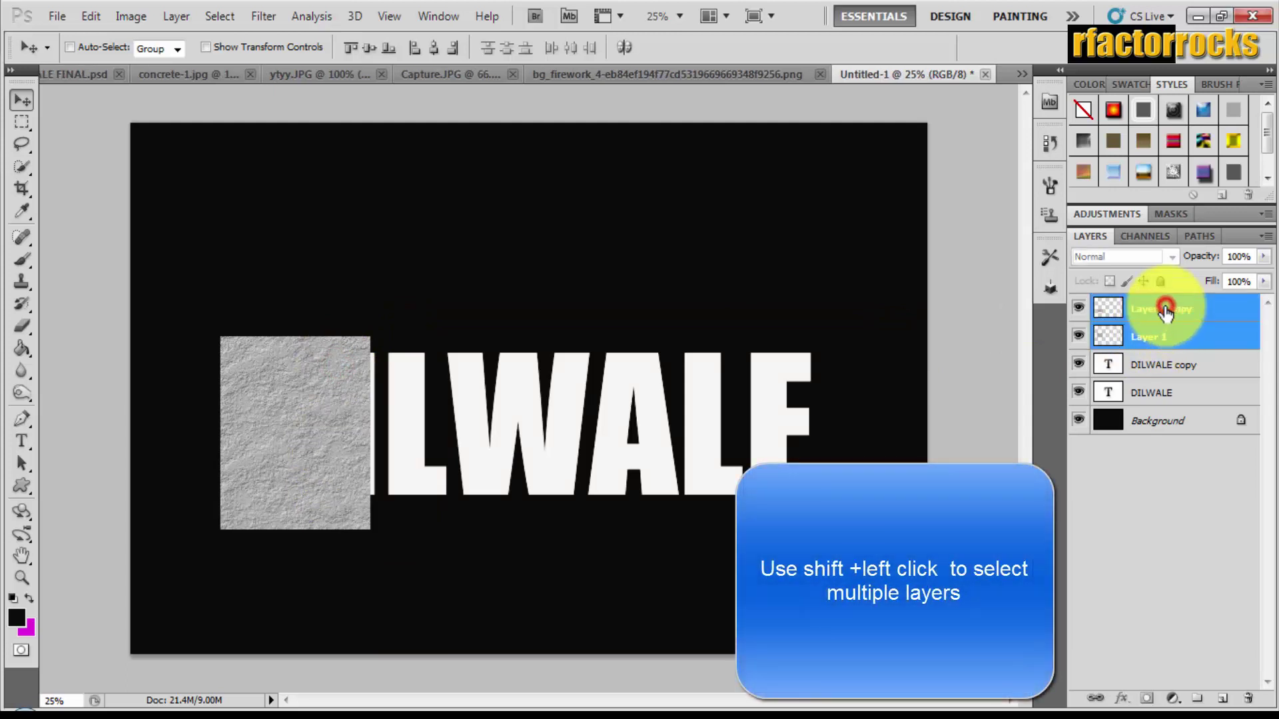
pyautogui.rightClick(1165, 310)
pyautogui.click(1090, 333)
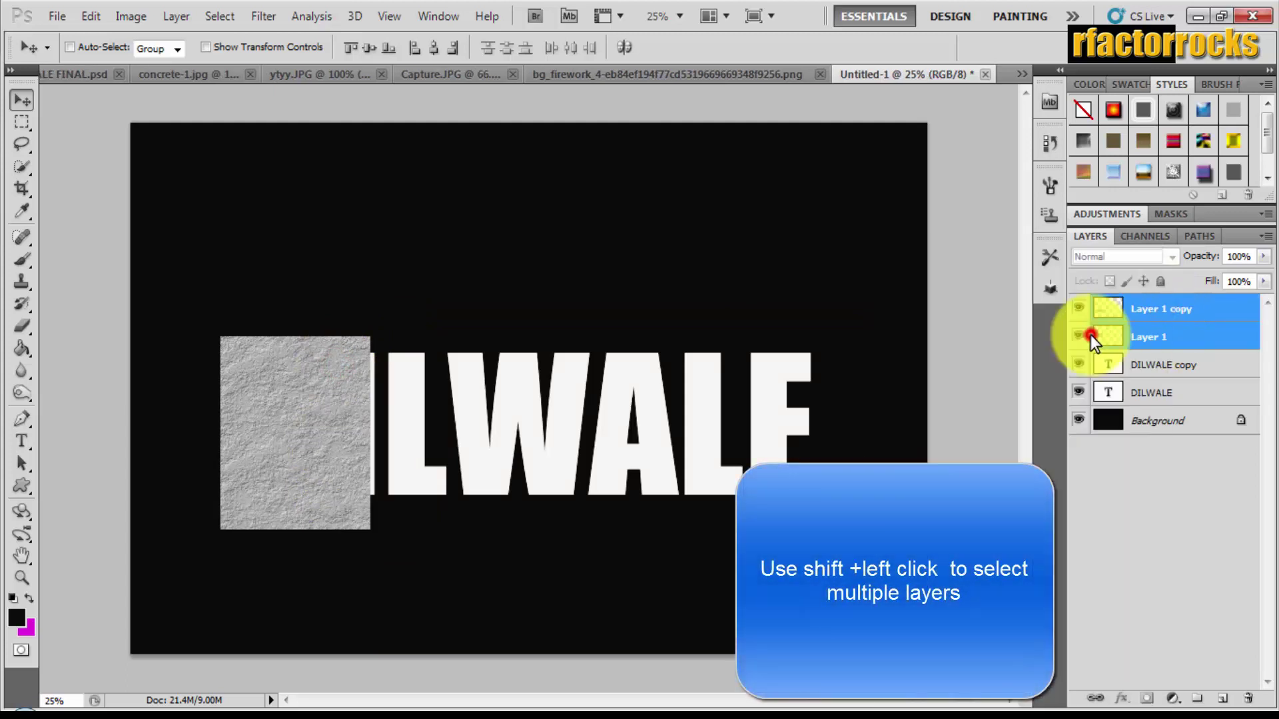
pyautogui.press('Return')
pyautogui.moveTo(353, 439)
pyautogui.mouseDown()
pyautogui.moveTo(513, 452)
pyautogui.moveTo(505, 443)
pyautogui.mouseUp()
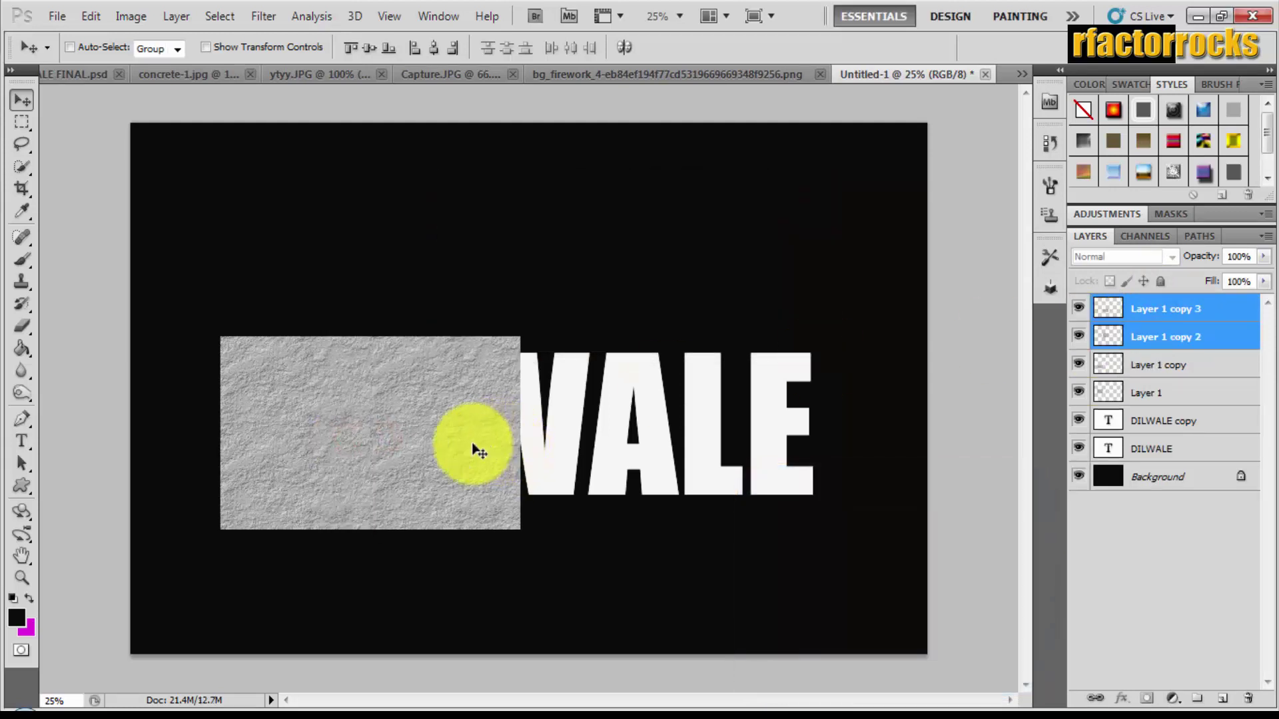
# Duplicate all four concrete patches and place them over the letters VALE.
pyautogui.rightClick(472, 445)
pyautogui.click(484, 458)
pyautogui.click(1132, 365)
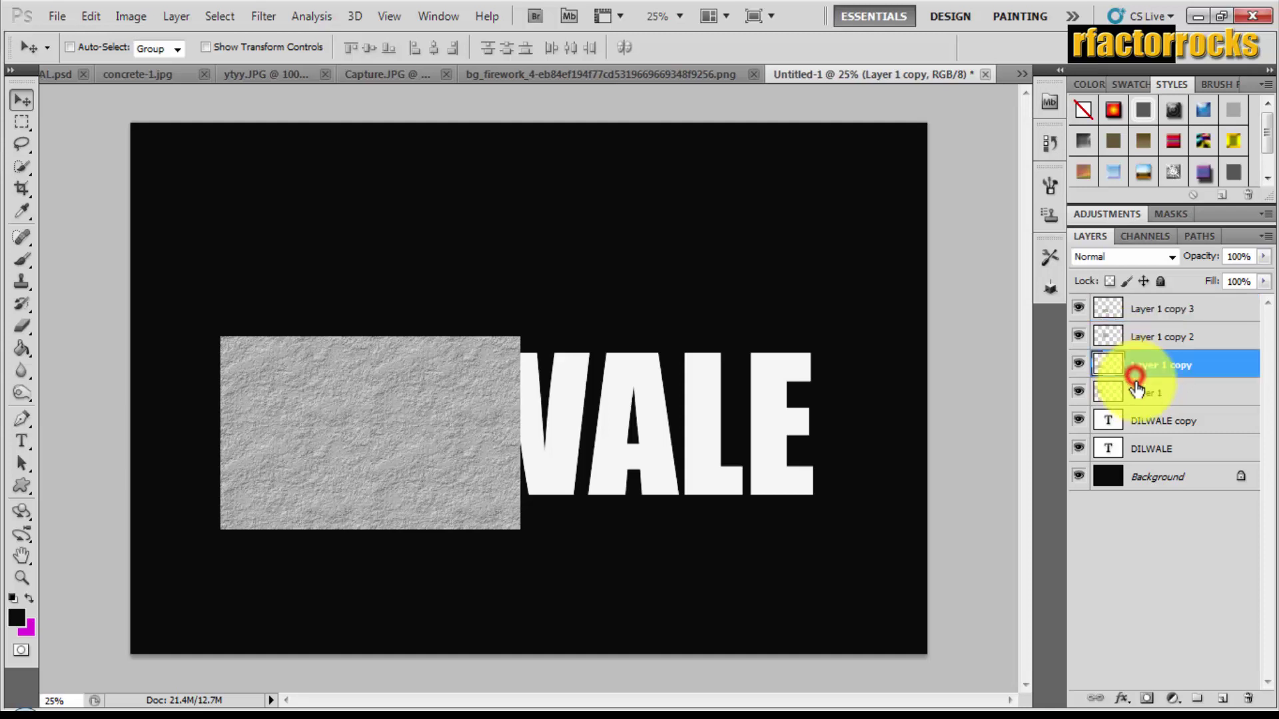
pyautogui.keyDown('shift'); pyautogui.click(1138, 396); pyautogui.keyUp('shift')
pyautogui.keyDown('shift'); pyautogui.click(1156, 337); pyautogui.keyUp('shift')
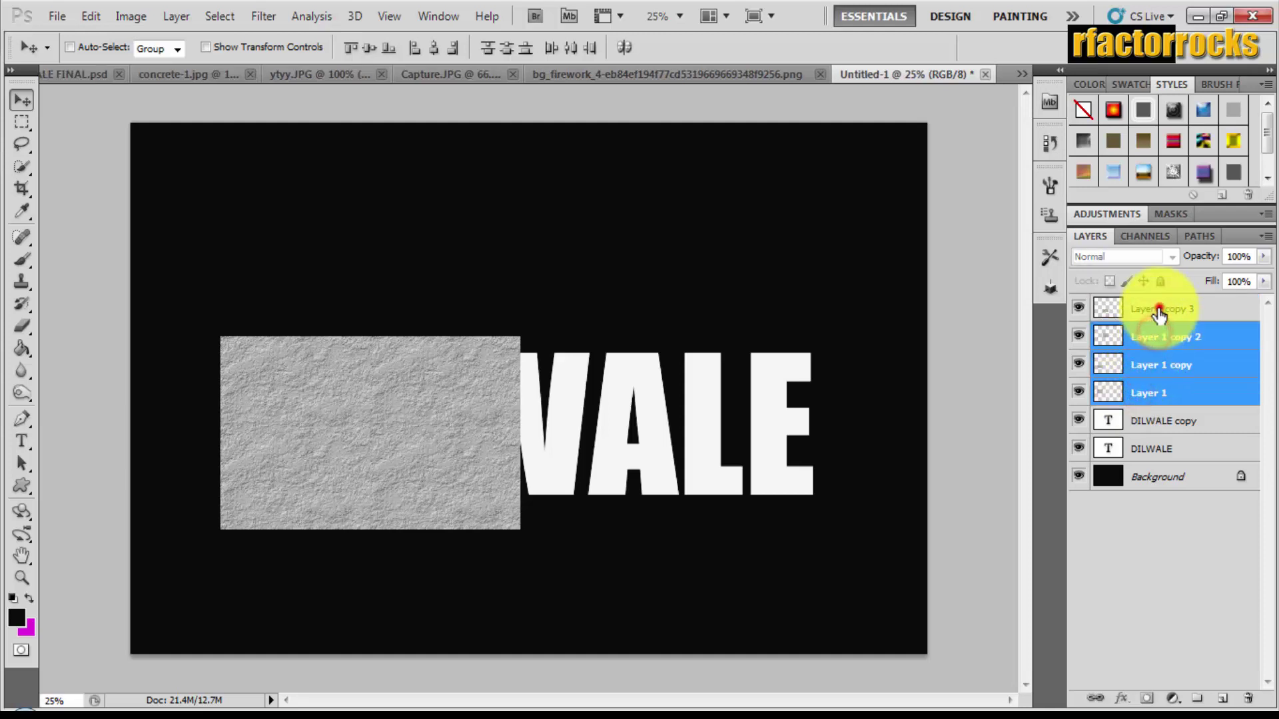
pyautogui.keyDown('shift'); pyautogui.click(1159, 311); pyautogui.keyUp('shift')
pyautogui.rightClick(1159, 313)
pyautogui.click(985, 330)
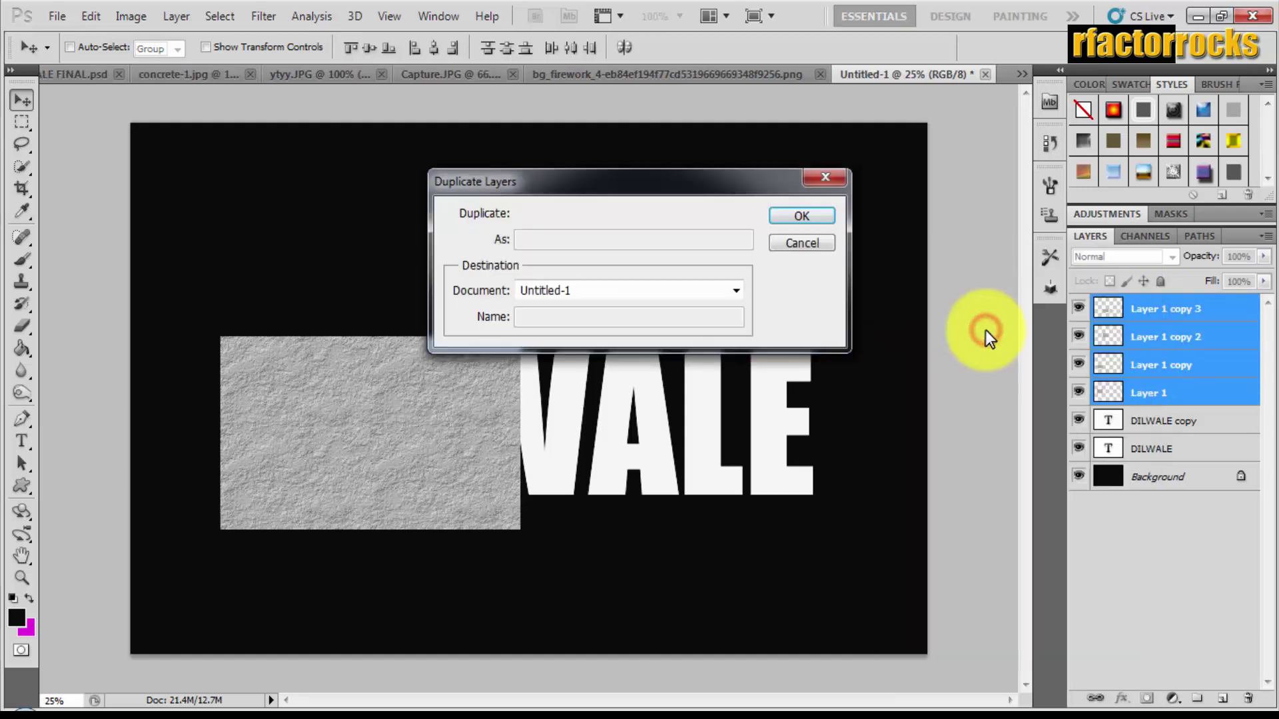
pyautogui.press('Return')
pyautogui.moveTo(457, 435)
pyautogui.mouseDown()
pyautogui.moveTo(832, 435)
pyautogui.moveTo(800, 445)
pyautogui.mouseUp()
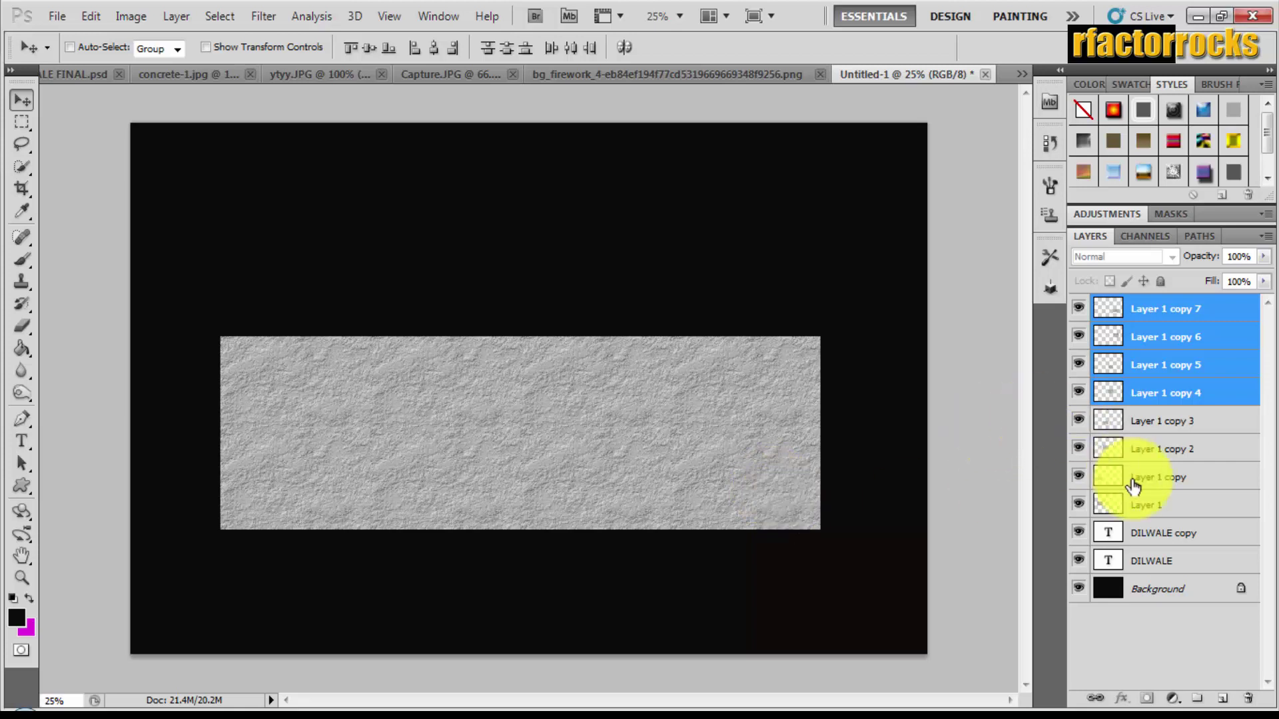
# Merge all the concrete tile layers into Layer 1 copy 7.
pyautogui.keyDown('ctrl'); pyautogui.click(1133, 503); pyautogui.keyUp('ctrl')
pyautogui.keyDown('ctrl'); pyautogui.click(1147, 451); pyautogui.keyUp('ctrl')
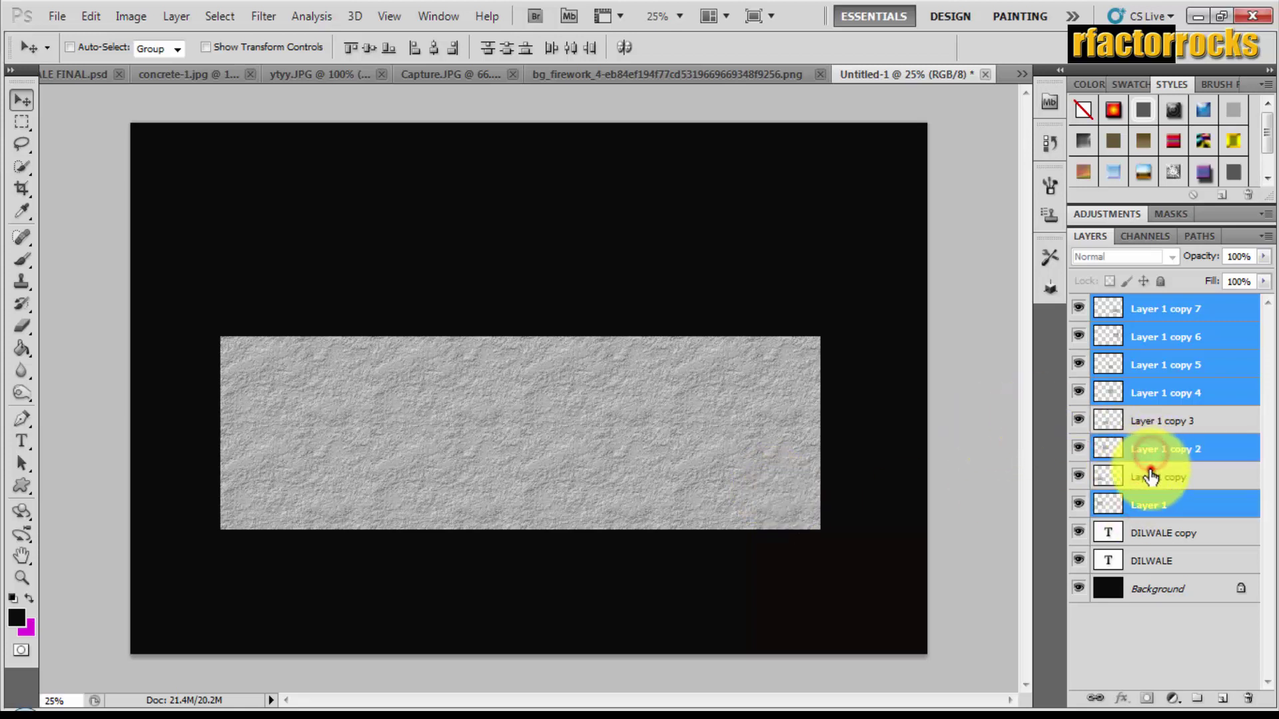
pyautogui.keyDown('ctrl'); pyautogui.click(1149, 477); pyautogui.keyUp('ctrl')
pyautogui.keyDown('ctrl'); pyautogui.click(1160, 425); pyautogui.keyUp('ctrl')
pyautogui.rightClick(1160, 425)
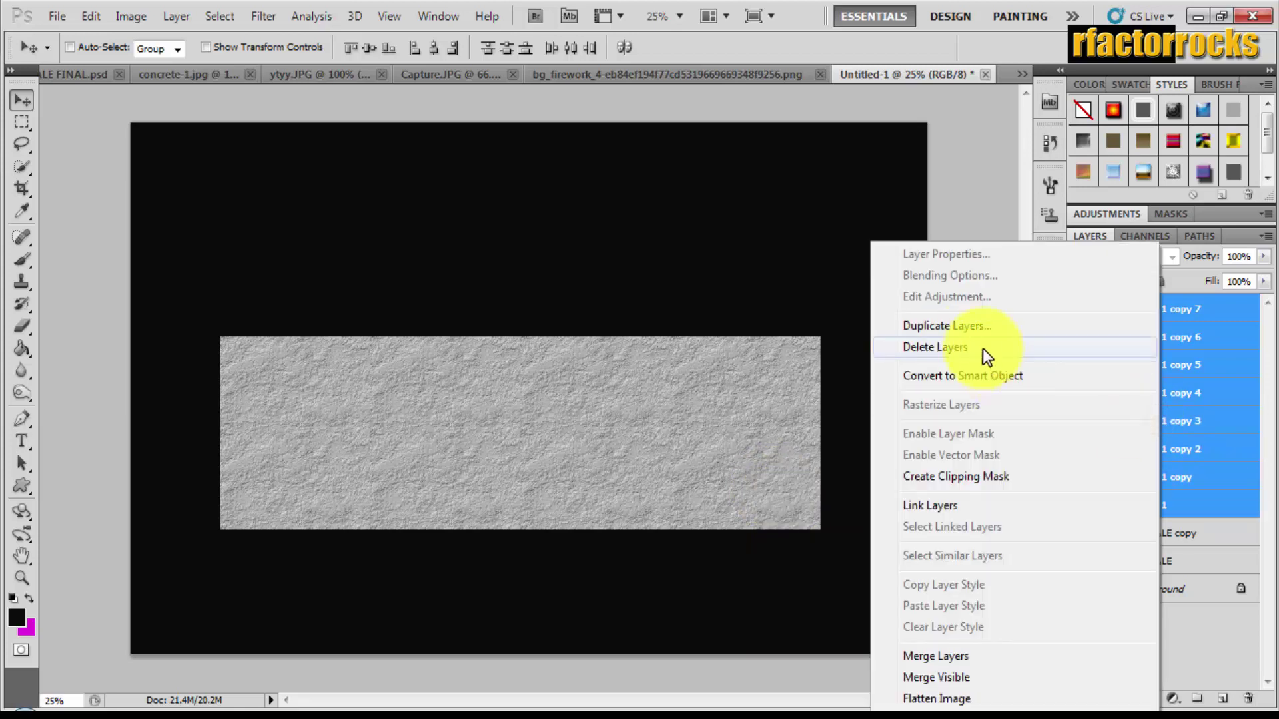
pyautogui.click(954, 658)
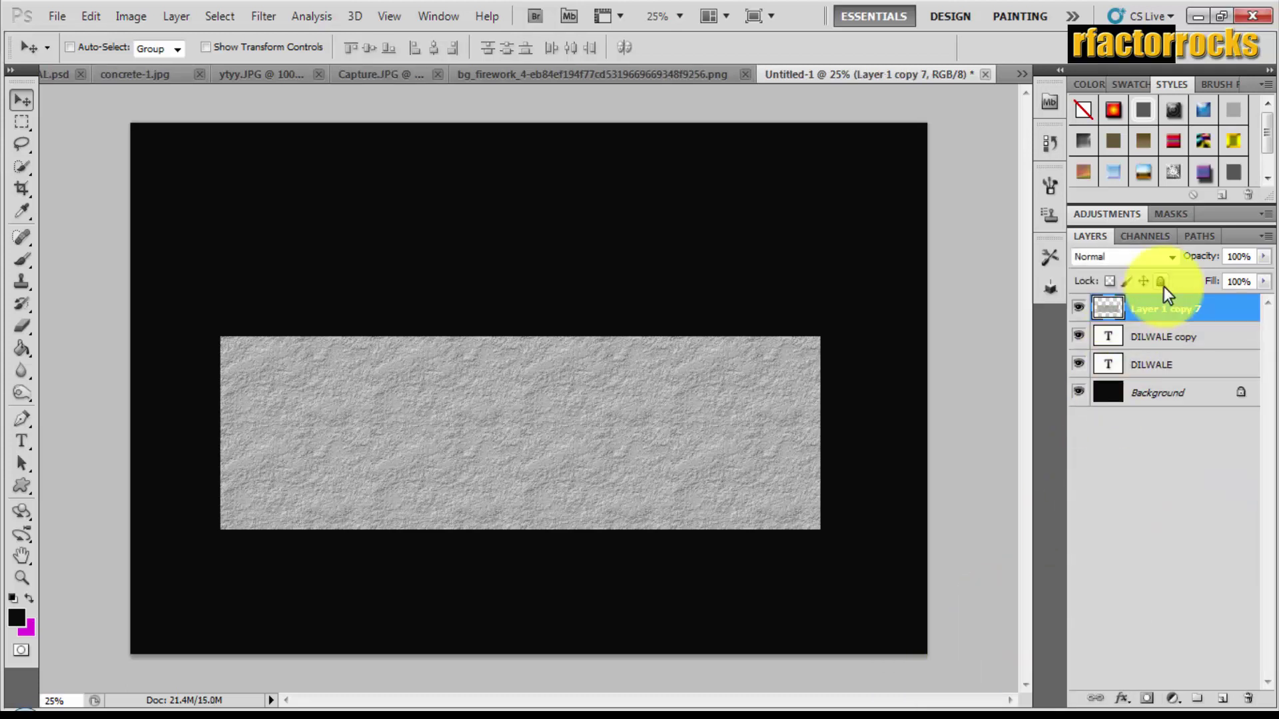
# Duplicate the merged texture as a layer named 3D CLIPPING.
pyautogui.rightClick(1151, 314)
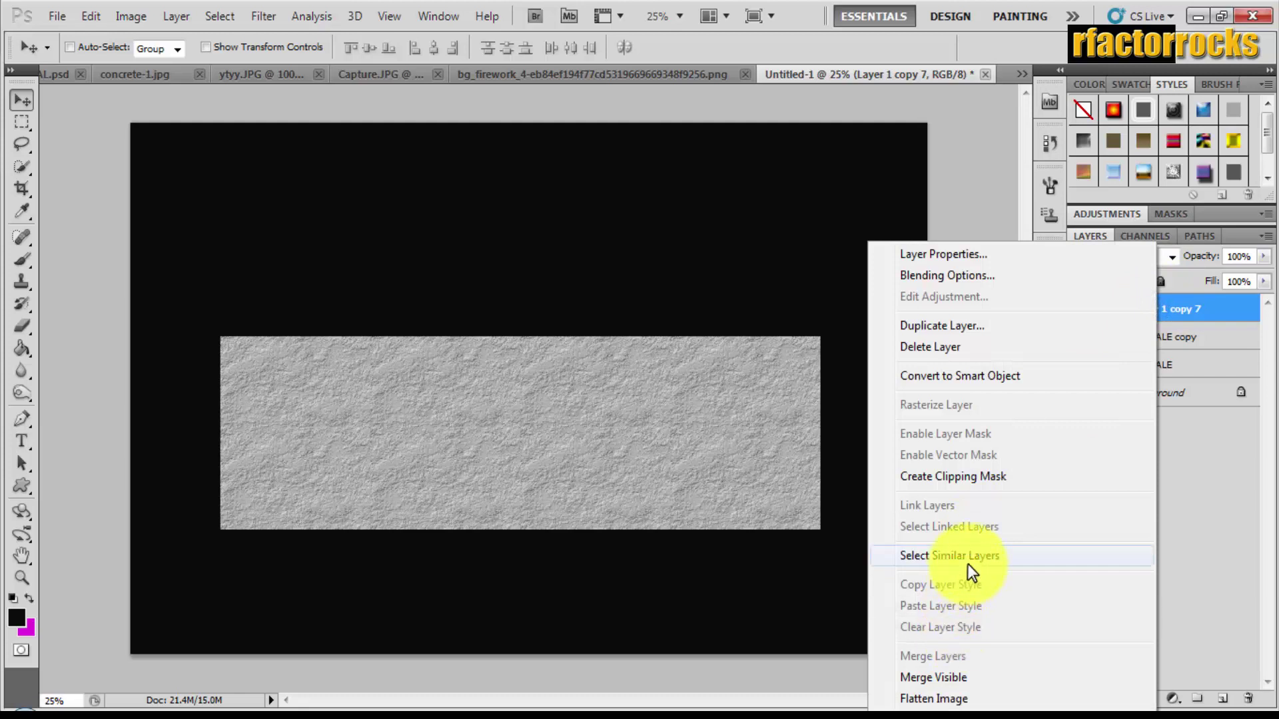
pyautogui.click(974, 328)
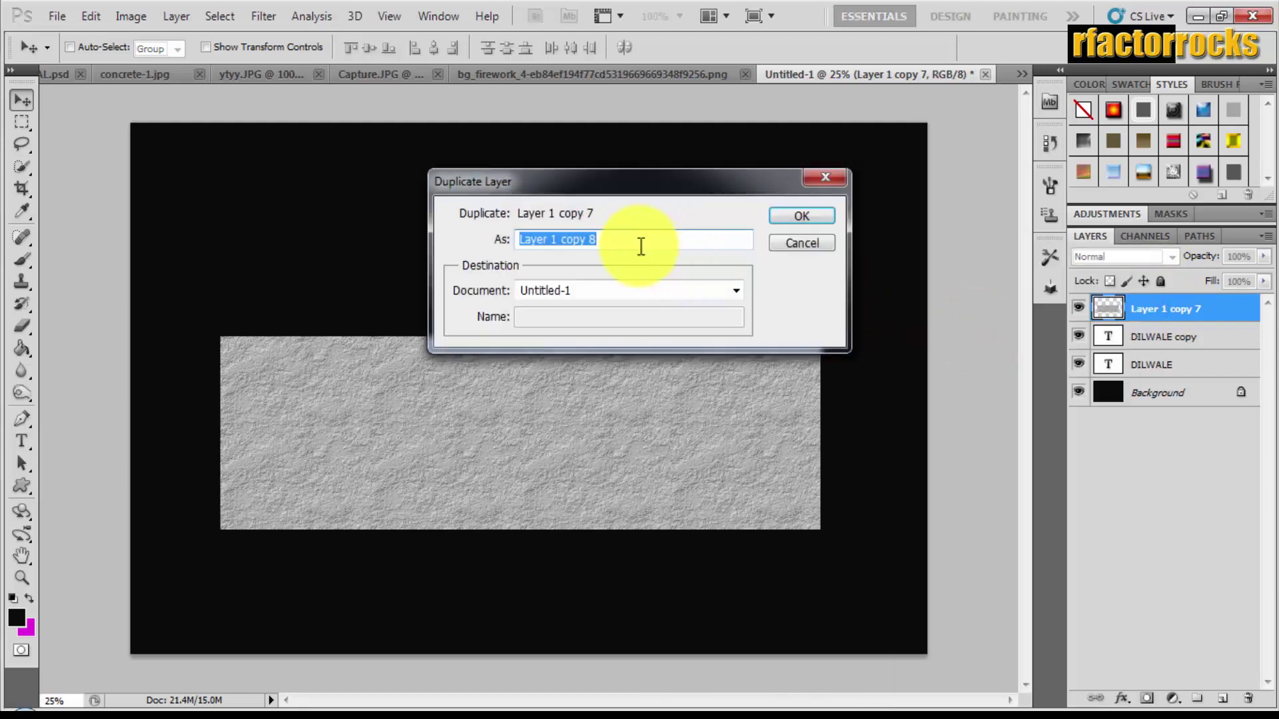
pyautogui.write('3D CLIPP')
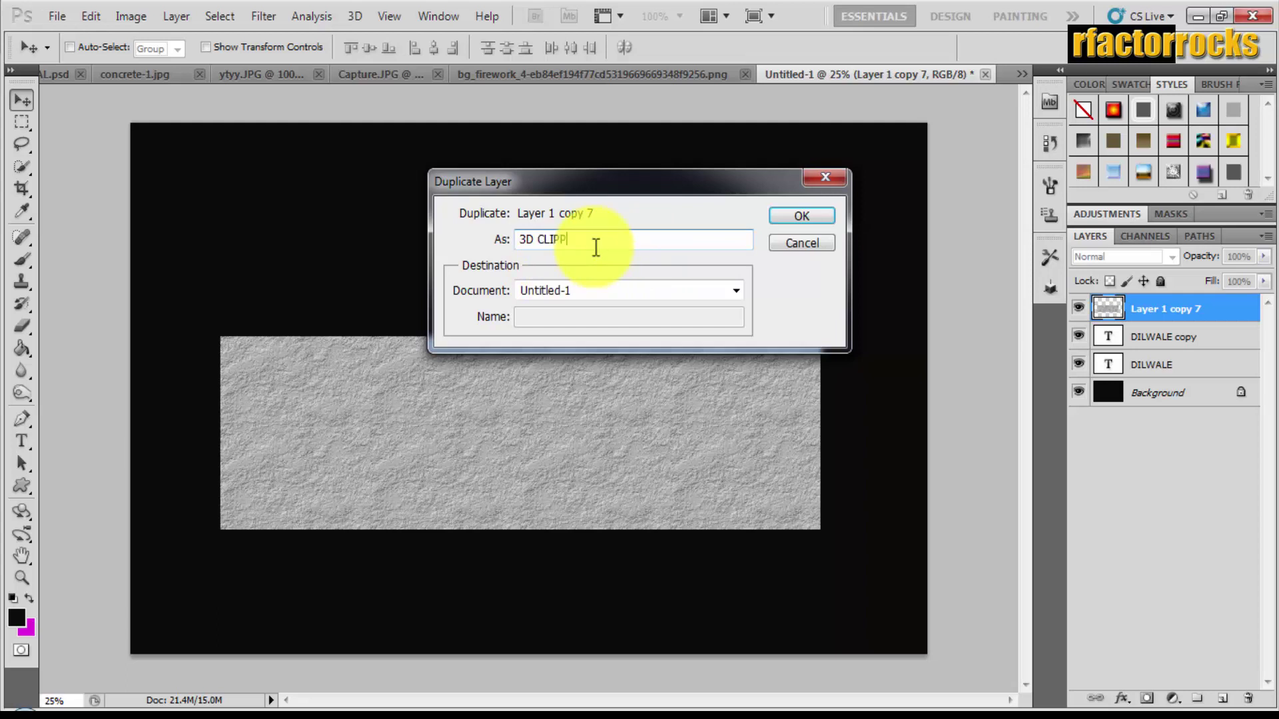
pyautogui.write('G')
pyautogui.press('Return')
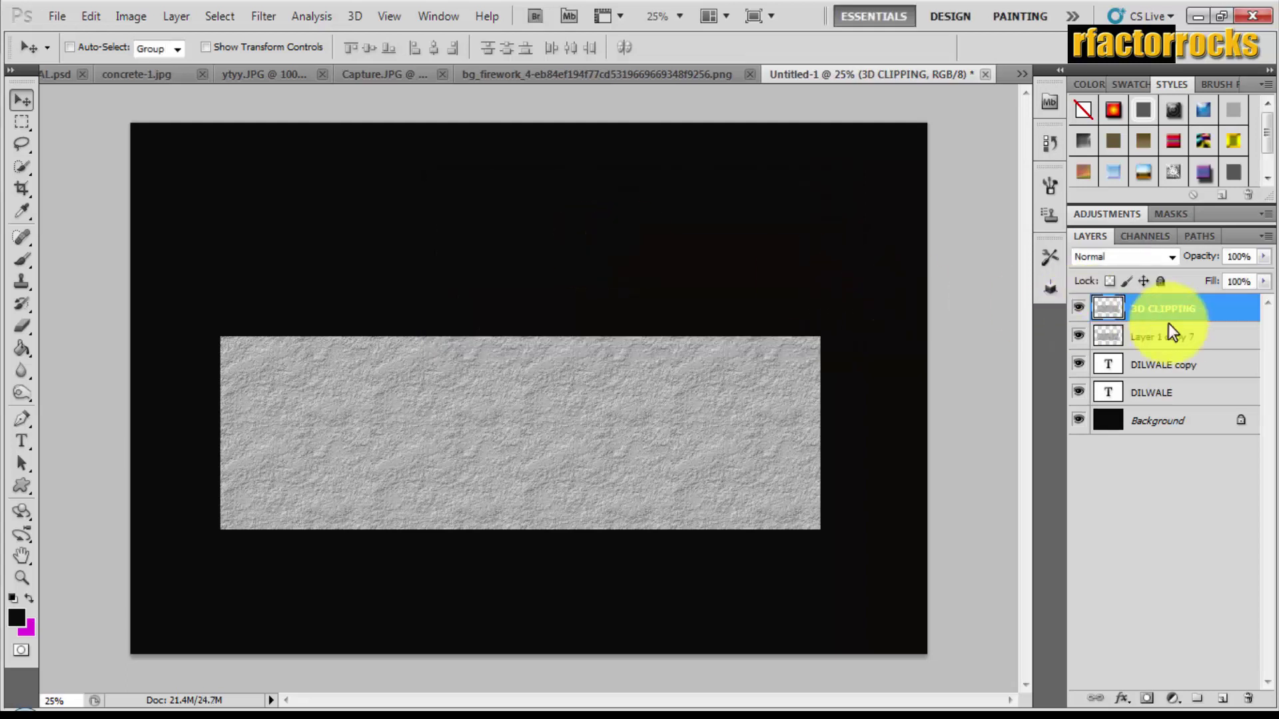
pyautogui.click(1171, 340)
# Clip Layer 1 copy 7 to DILWALE copy and hide the original DILWALE layer.
pyautogui.rightClick(1171, 340)
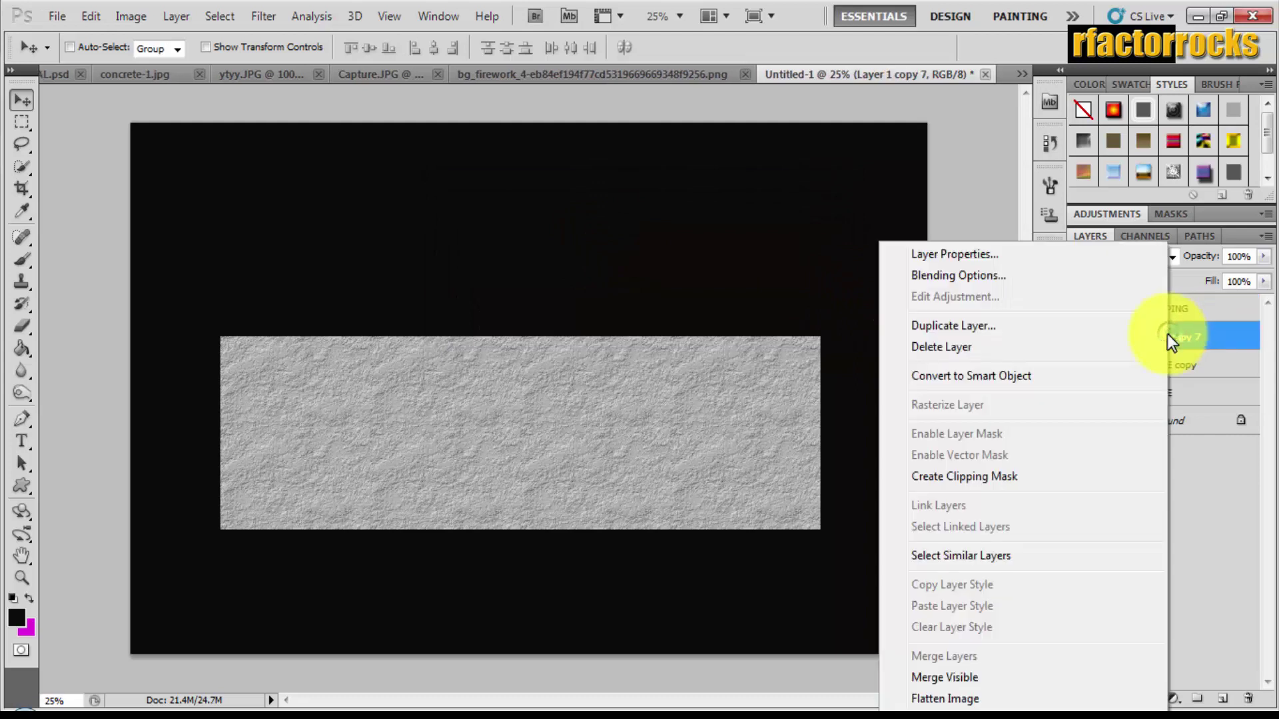
pyautogui.click(1032, 477)
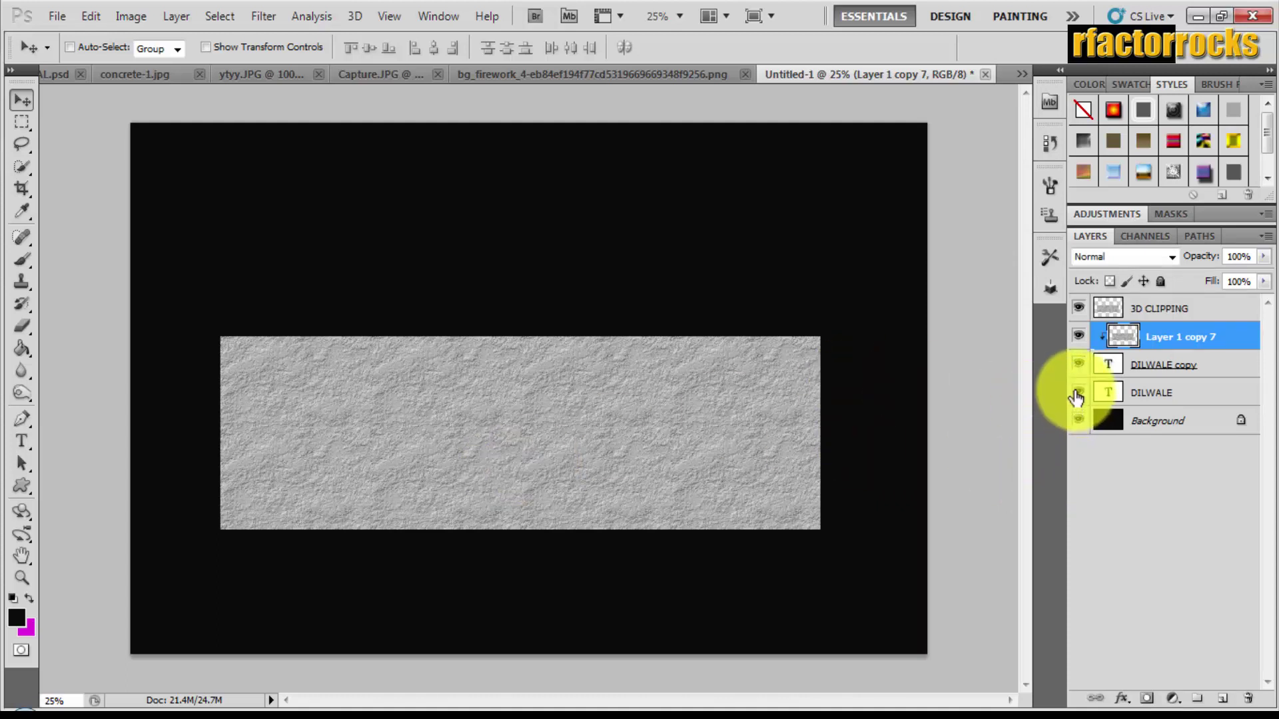
pyautogui.click(1079, 308)
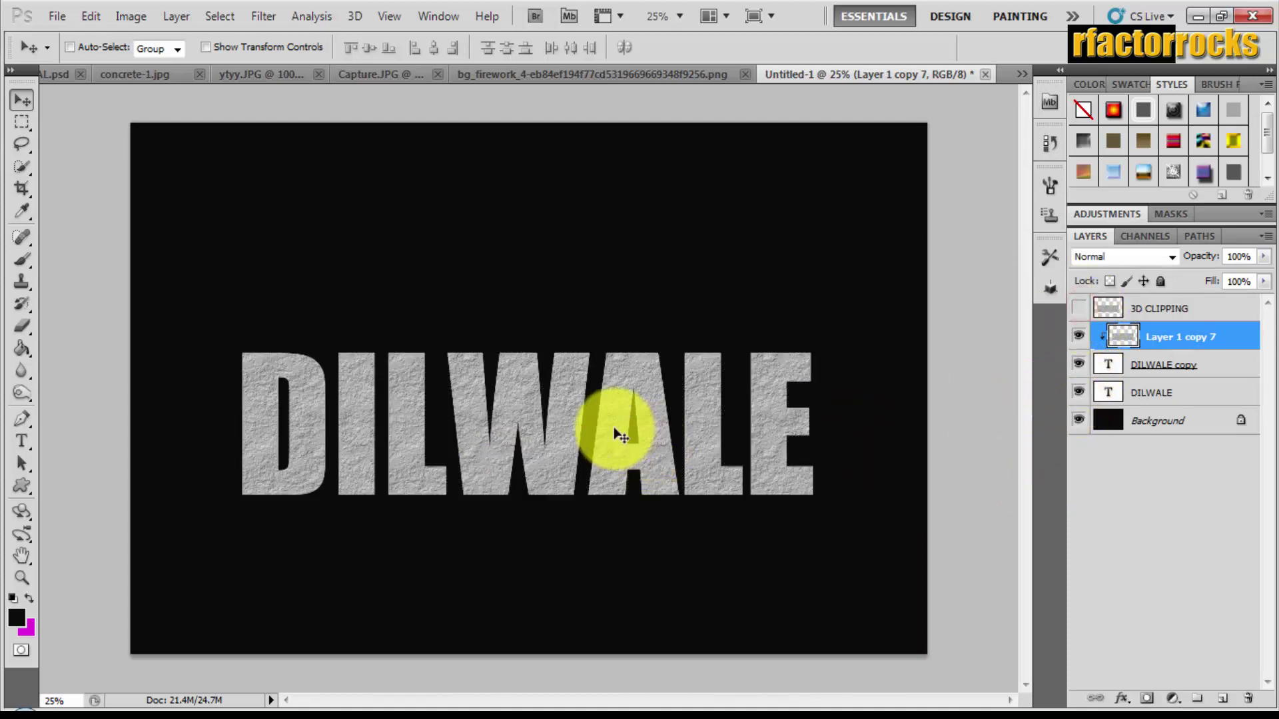
pyautogui.click(1078, 393)
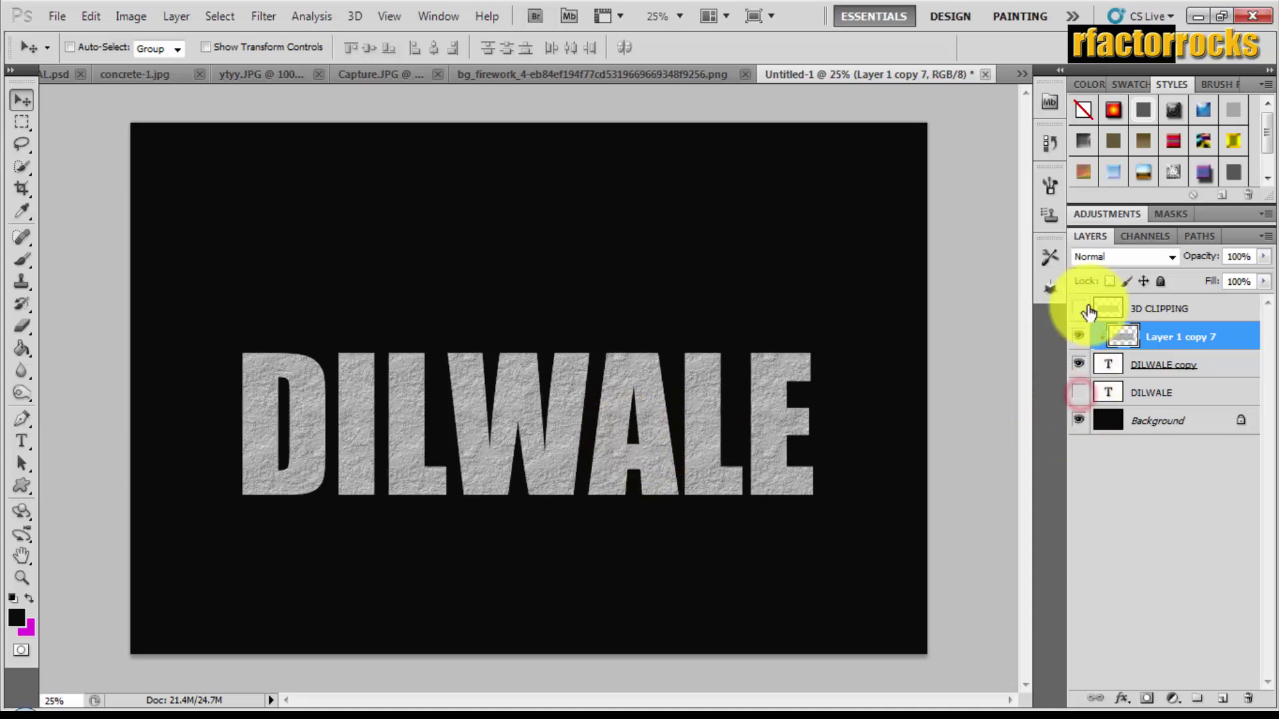
pyautogui.click(1151, 370)
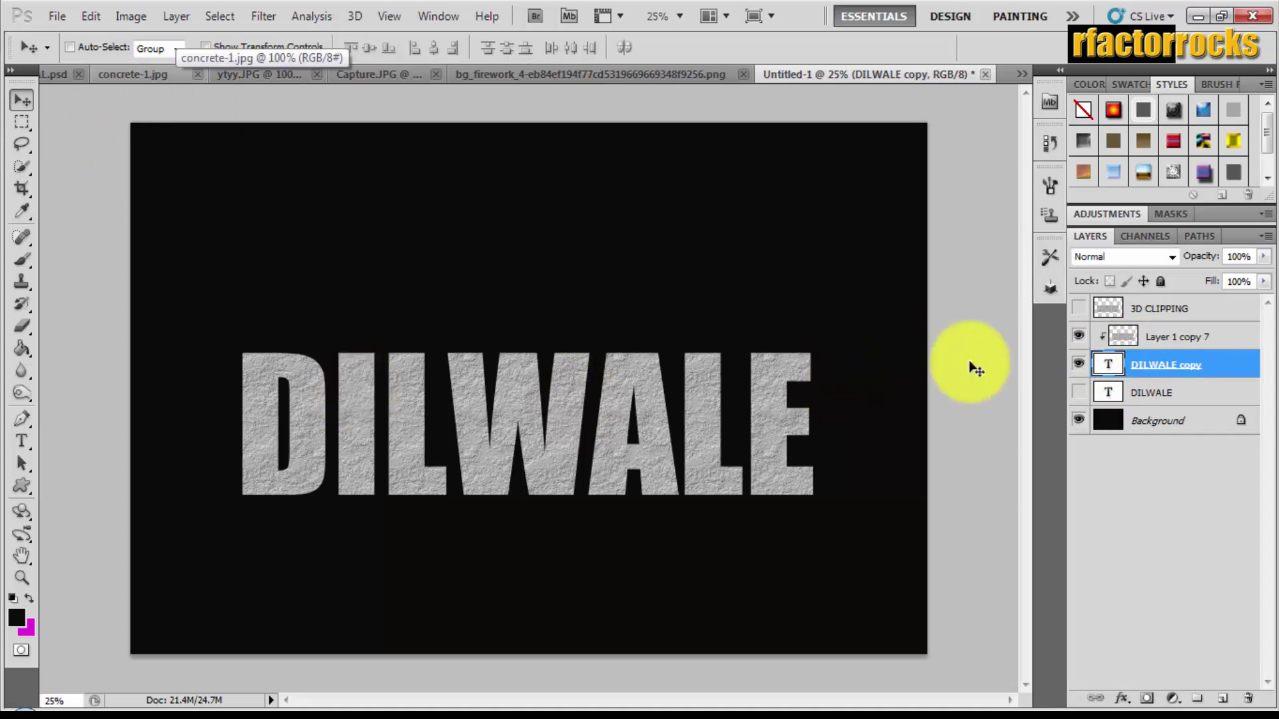
# Load the DILWALE copy letters as a selection and contract it by 8 px.
pyautogui.click(1102, 366)
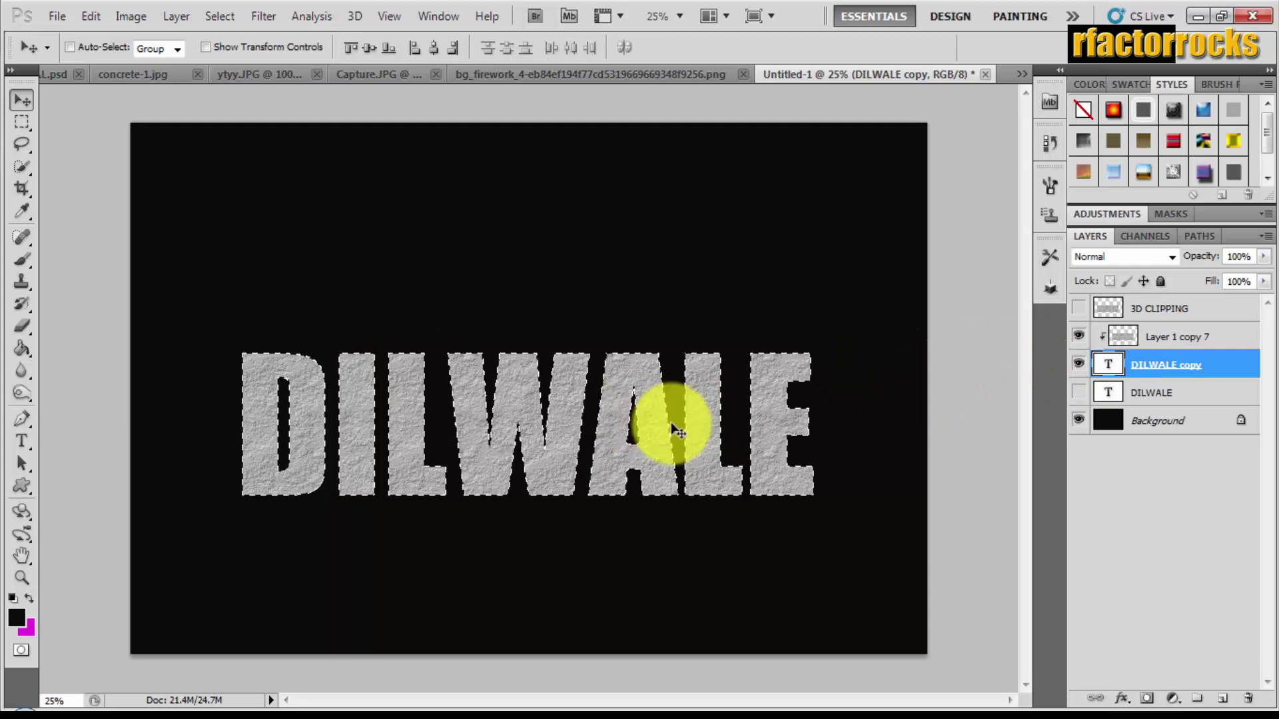
pyautogui.click(220, 14)
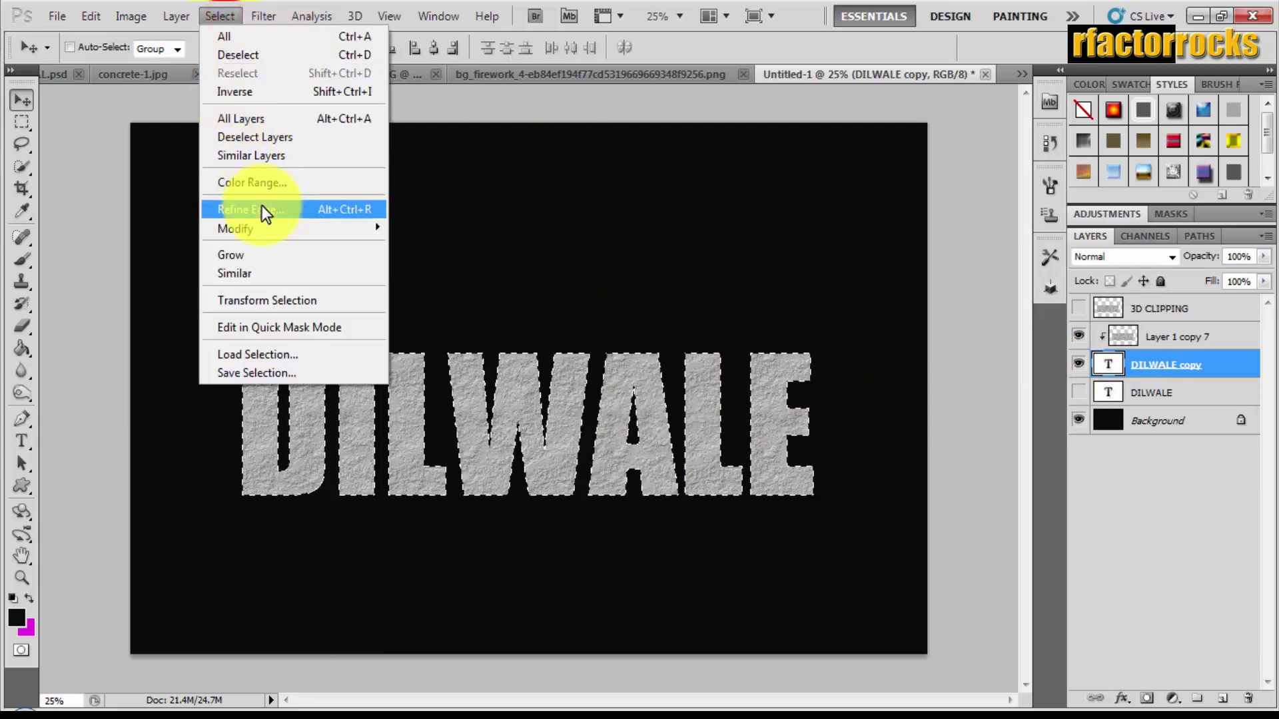
pyautogui.moveTo(235, 228)
pyautogui.click(430, 280)
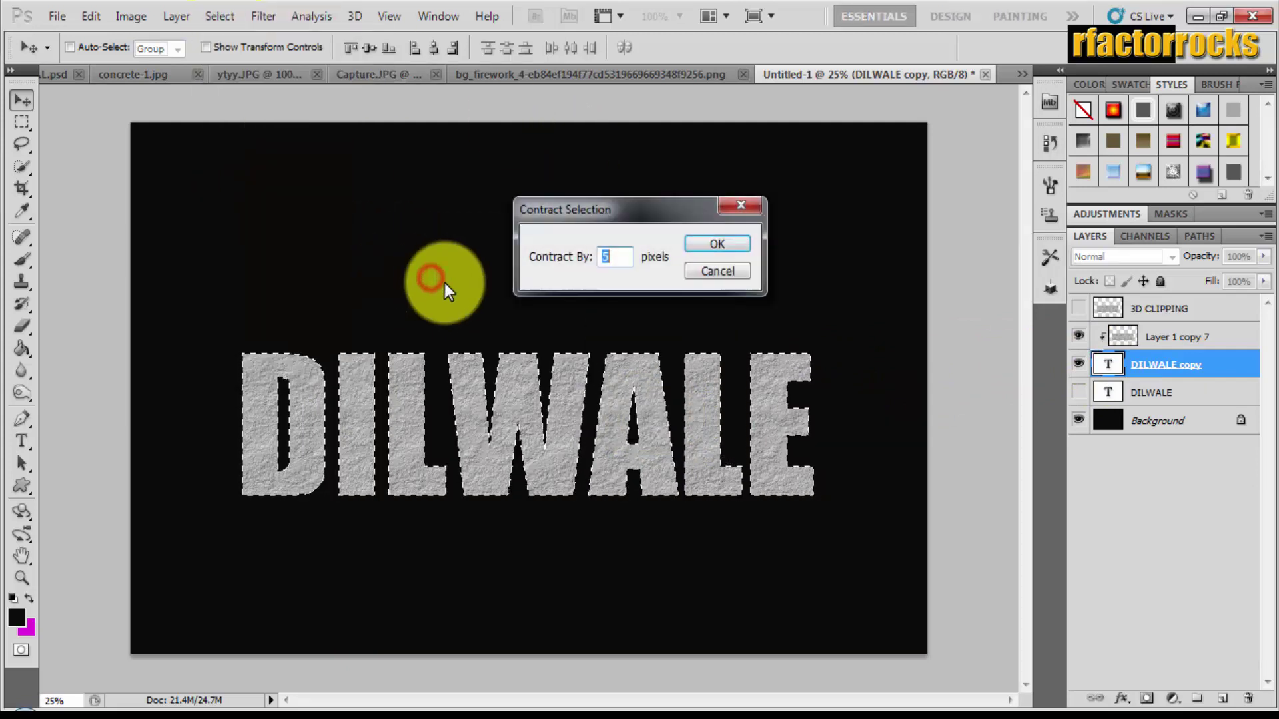
pyautogui.doubleClick(616, 258)
pyautogui.write('8')
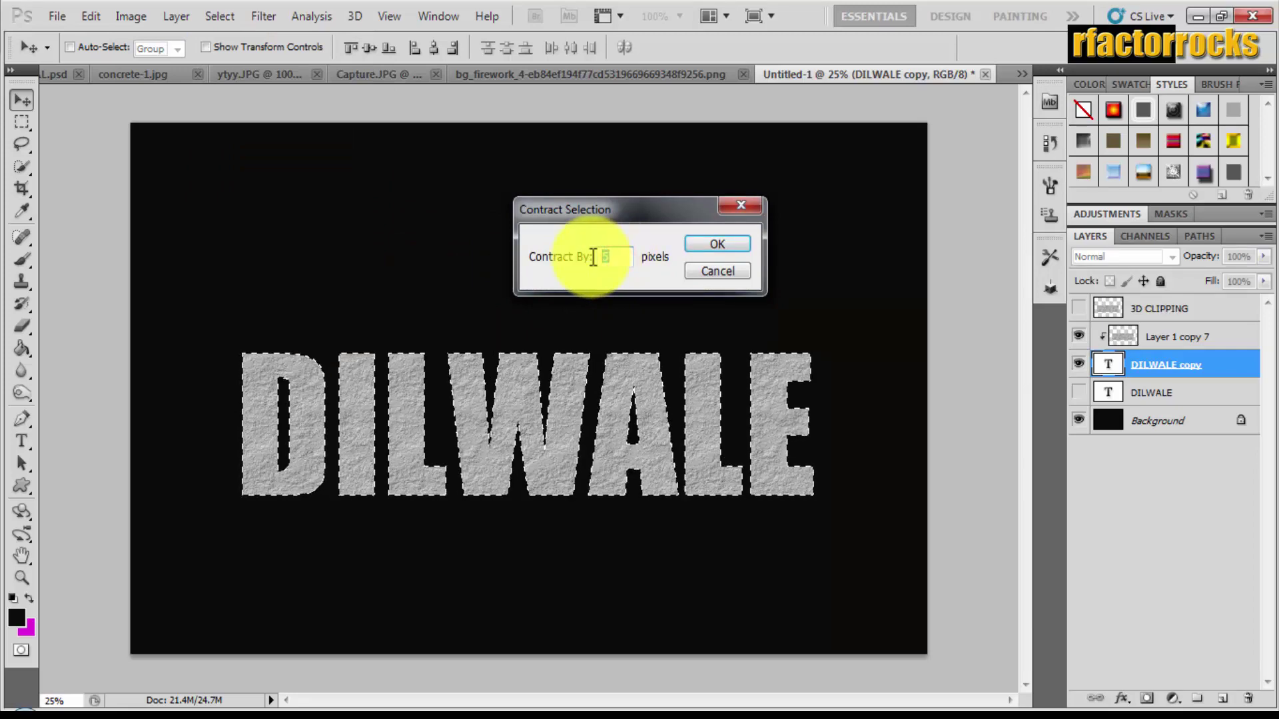
pyautogui.press('Return')
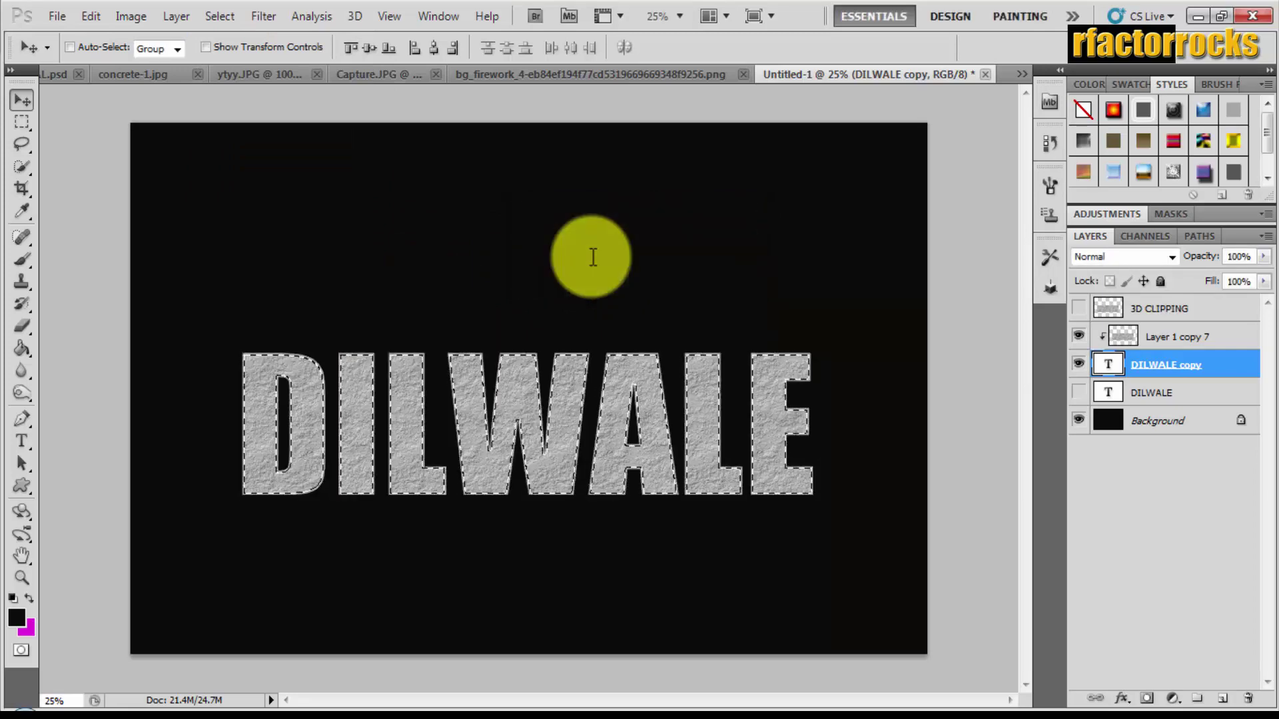
# Contract the selection another 4 px and copy it onto a new Layer 1.
pyautogui.hotkey('ctrl', '+')
pyautogui.hotkey('ctrl', '+')
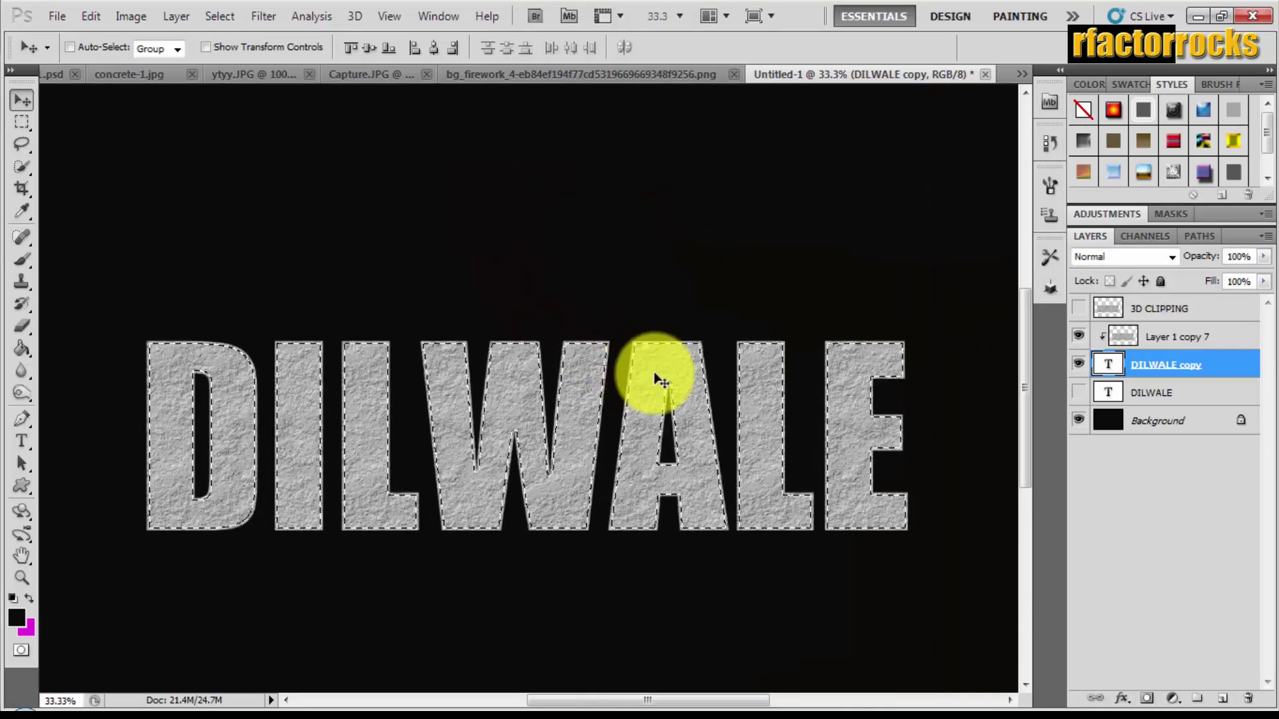
pyautogui.click(218, 14)
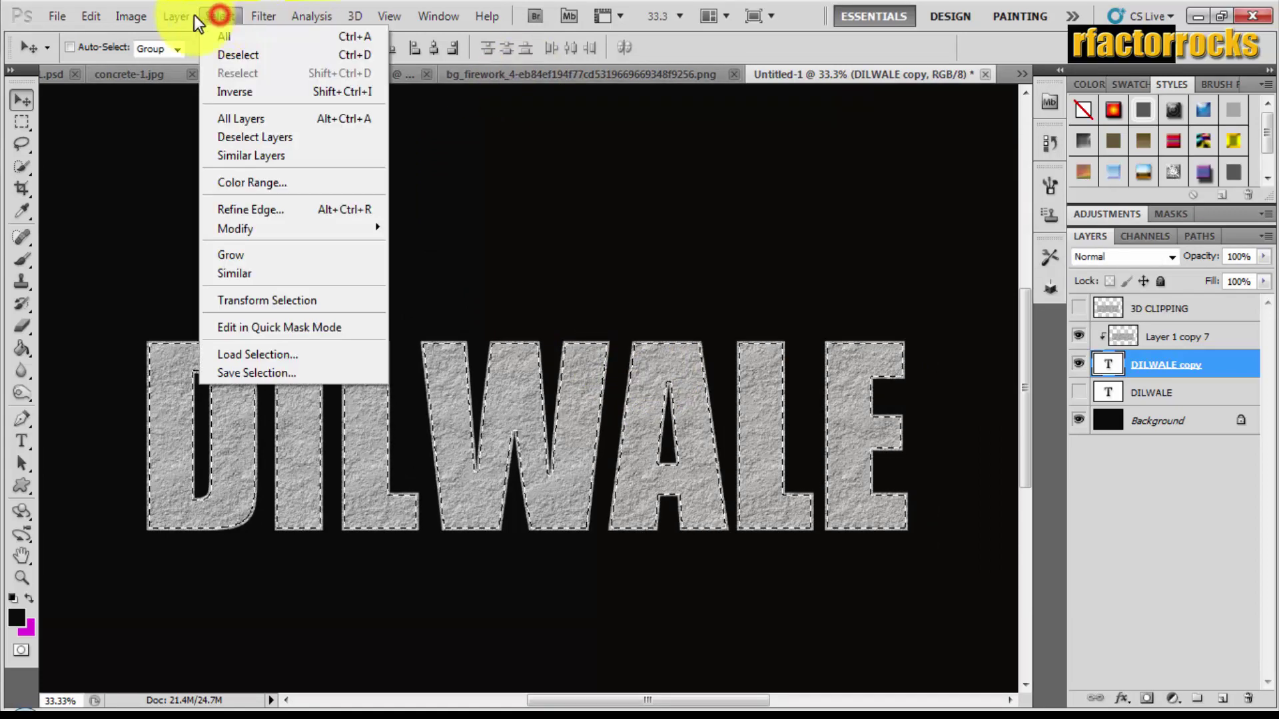
pyautogui.moveTo(236, 228)
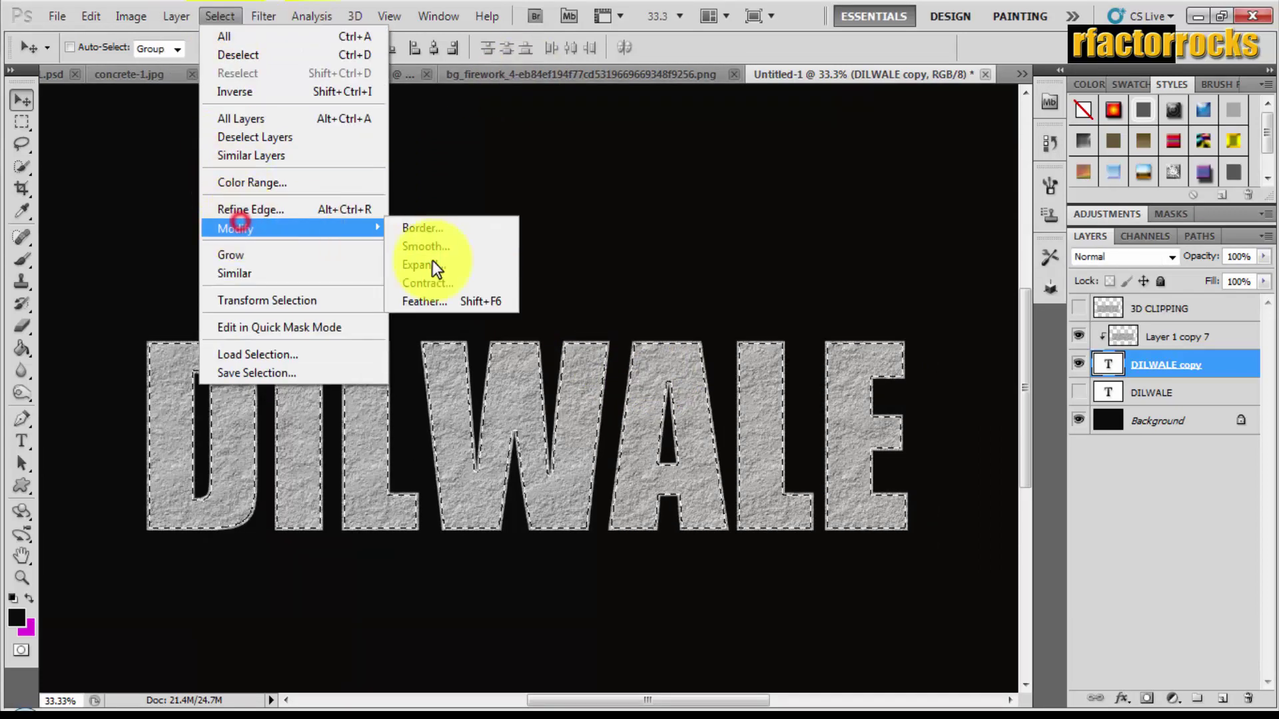
pyautogui.click(444, 284)
pyautogui.write('4')
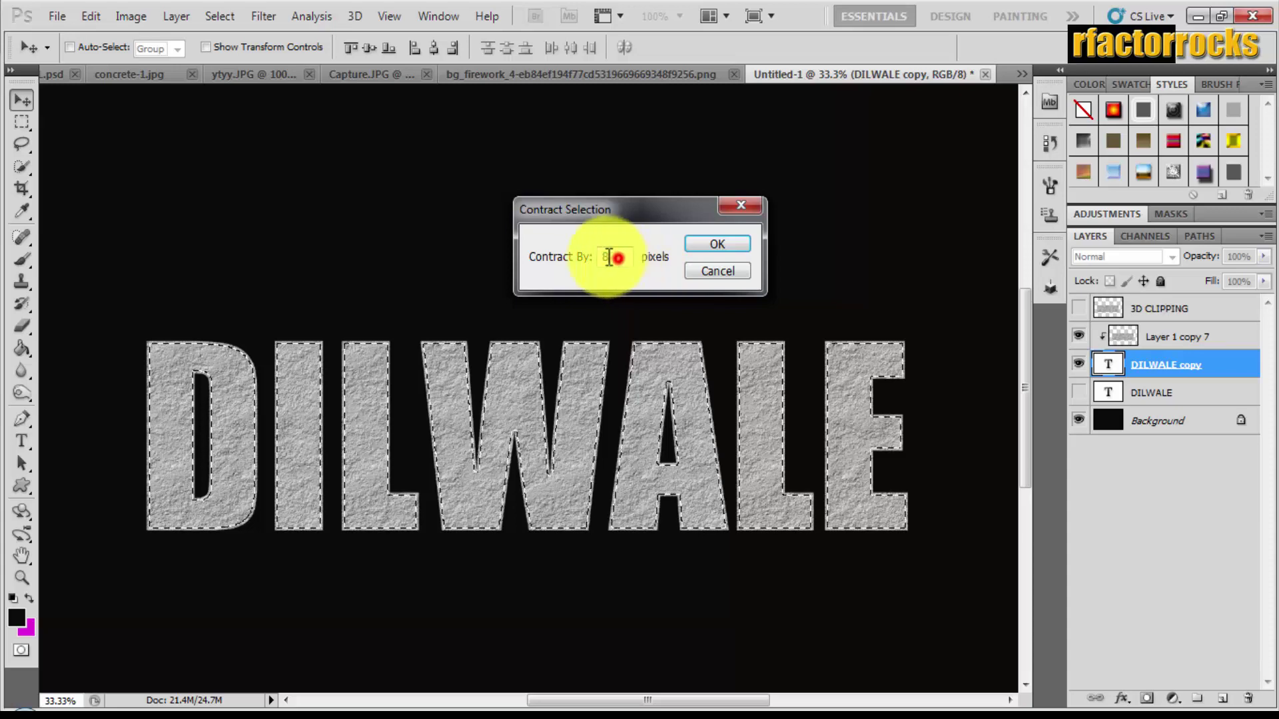
pyautogui.press('Return')
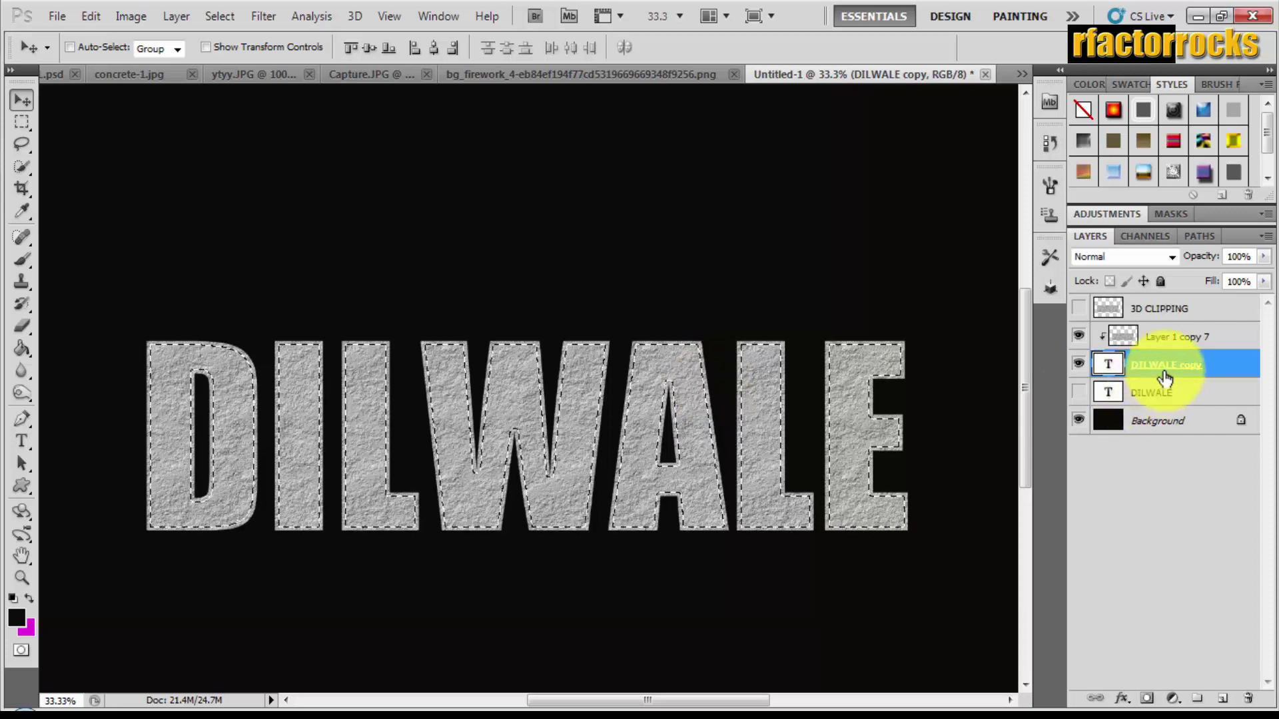
pyautogui.hotkey('ctrl', 'j')
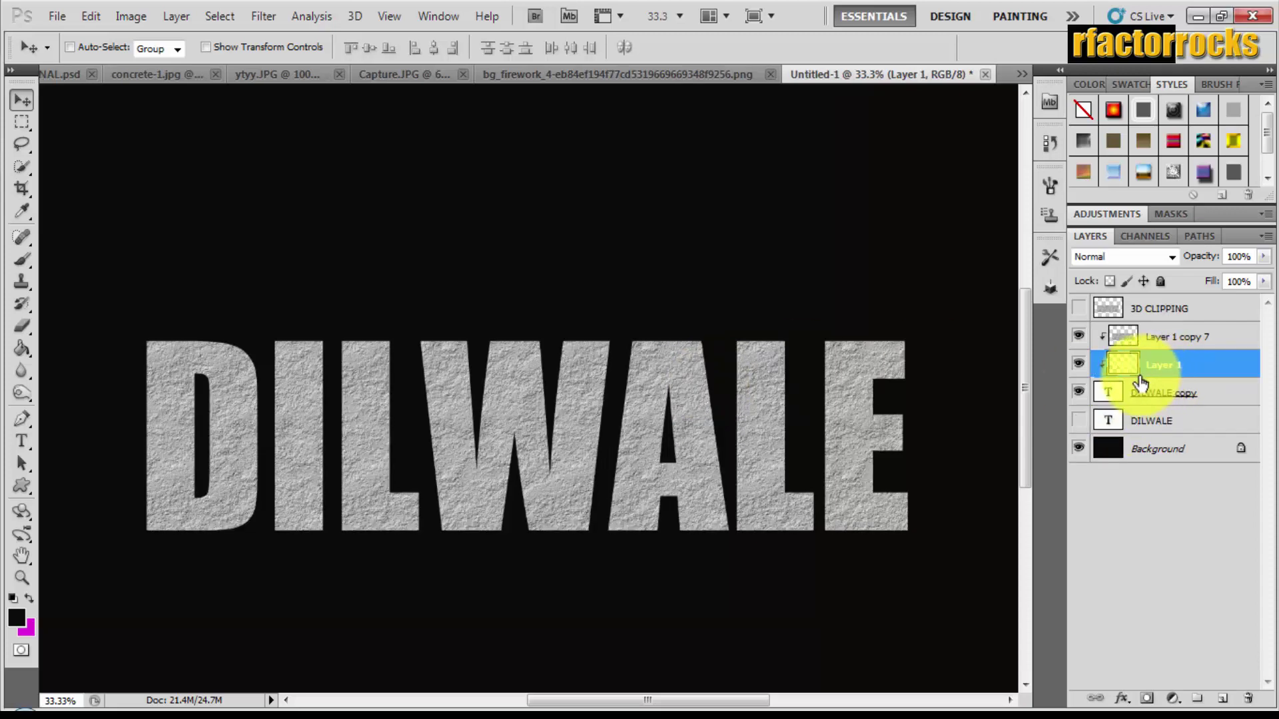
# Load the DILWALE copy letter selection with Layer 1 copy 7 active.
pyautogui.moveTo(1165, 378); pyautogui.dragTo(1158, 304)
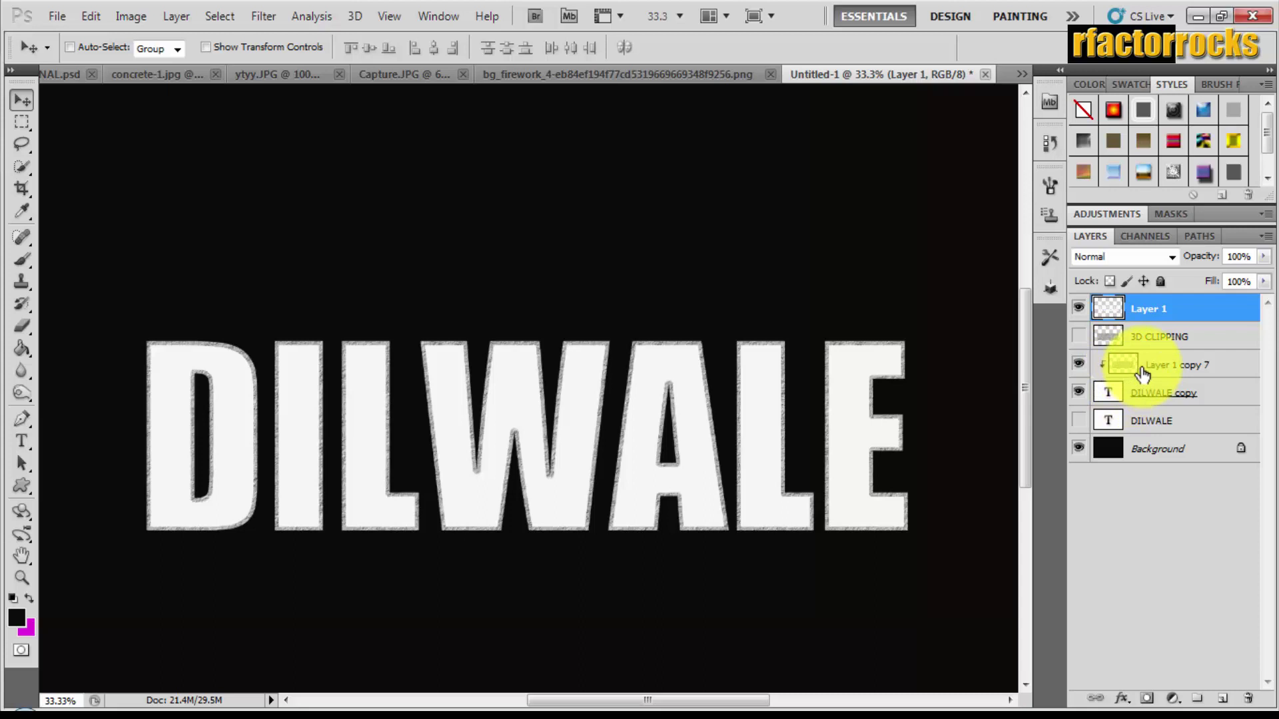
pyautogui.hotkey('ctrl', 'z')
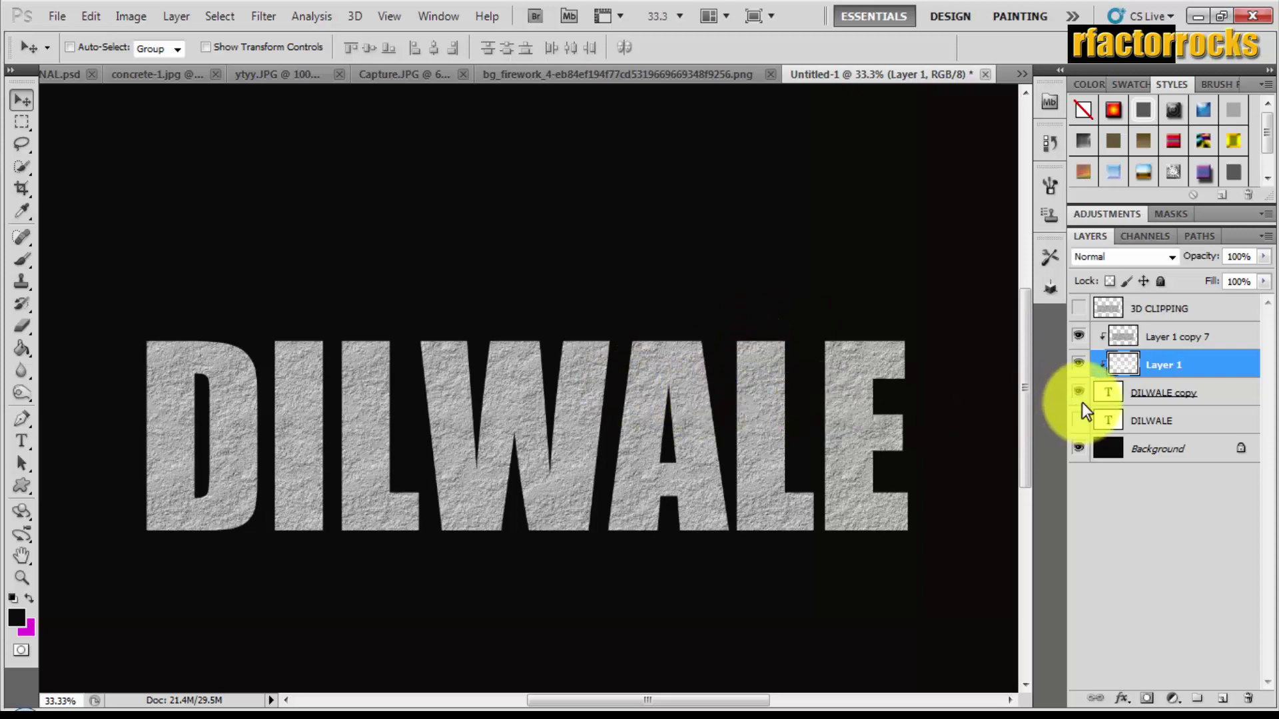
pyautogui.keyDown('ctrl'); pyautogui.click(1108, 393); pyautogui.keyUp('ctrl')
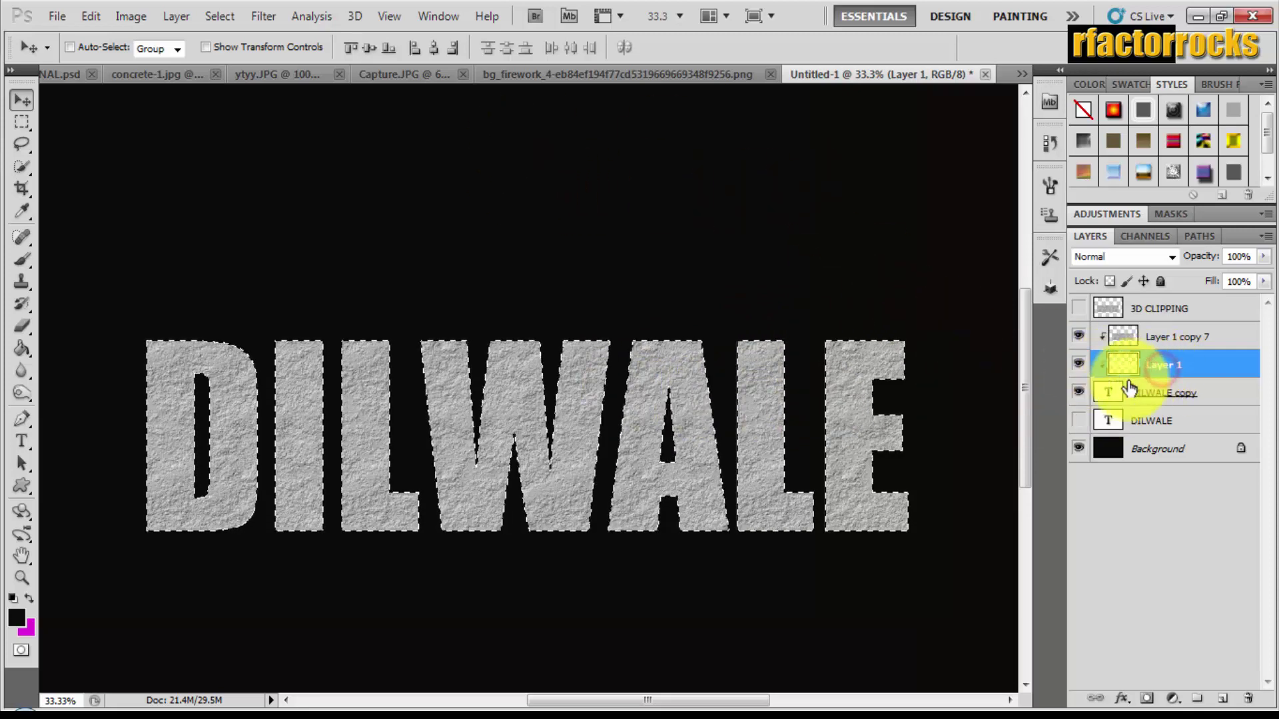
pyautogui.click(1170, 341)
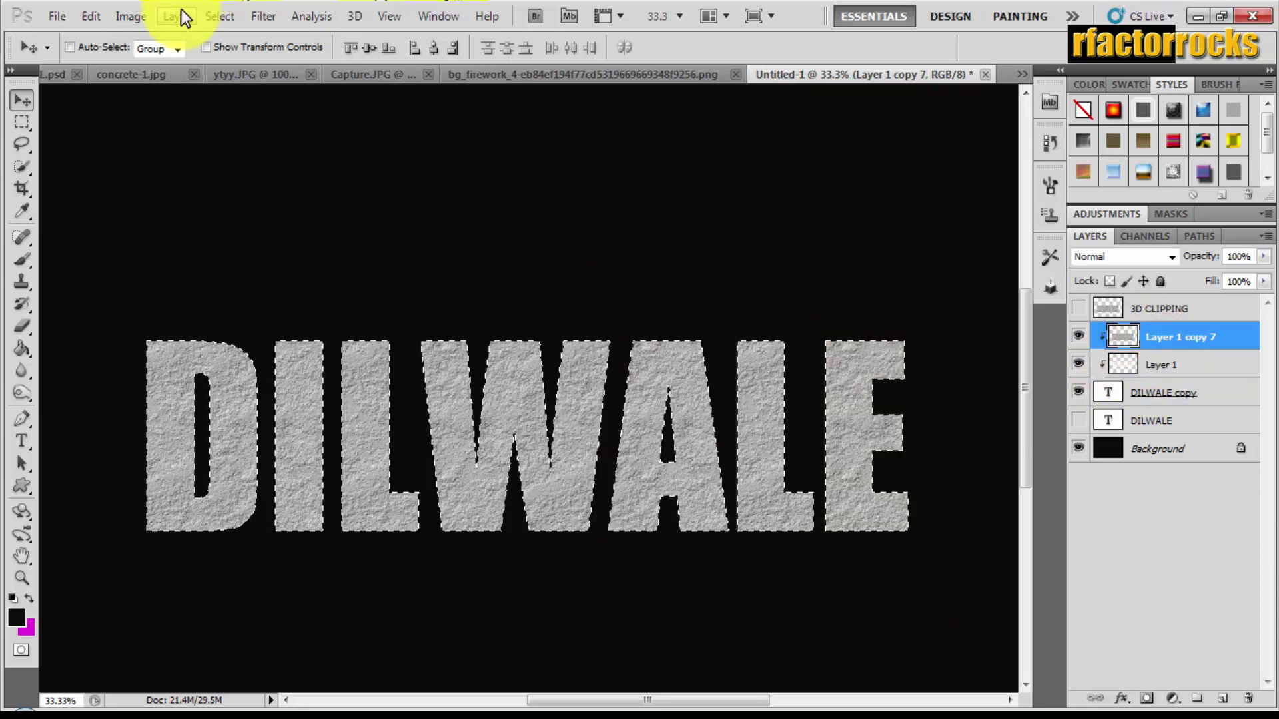
# Contract the selection by 12 px and copy it to a new Layer 2 on top.
pyautogui.click(220, 16)
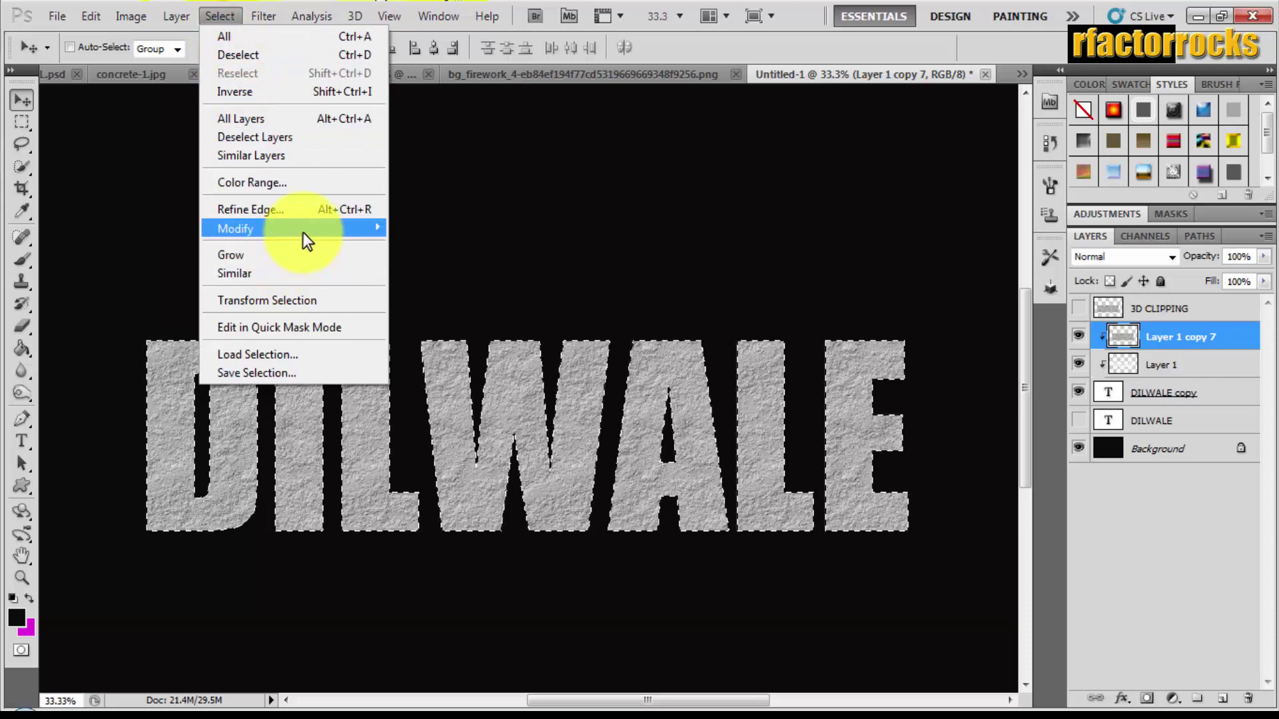
pyautogui.moveTo(235, 229)
pyautogui.click(454, 278)
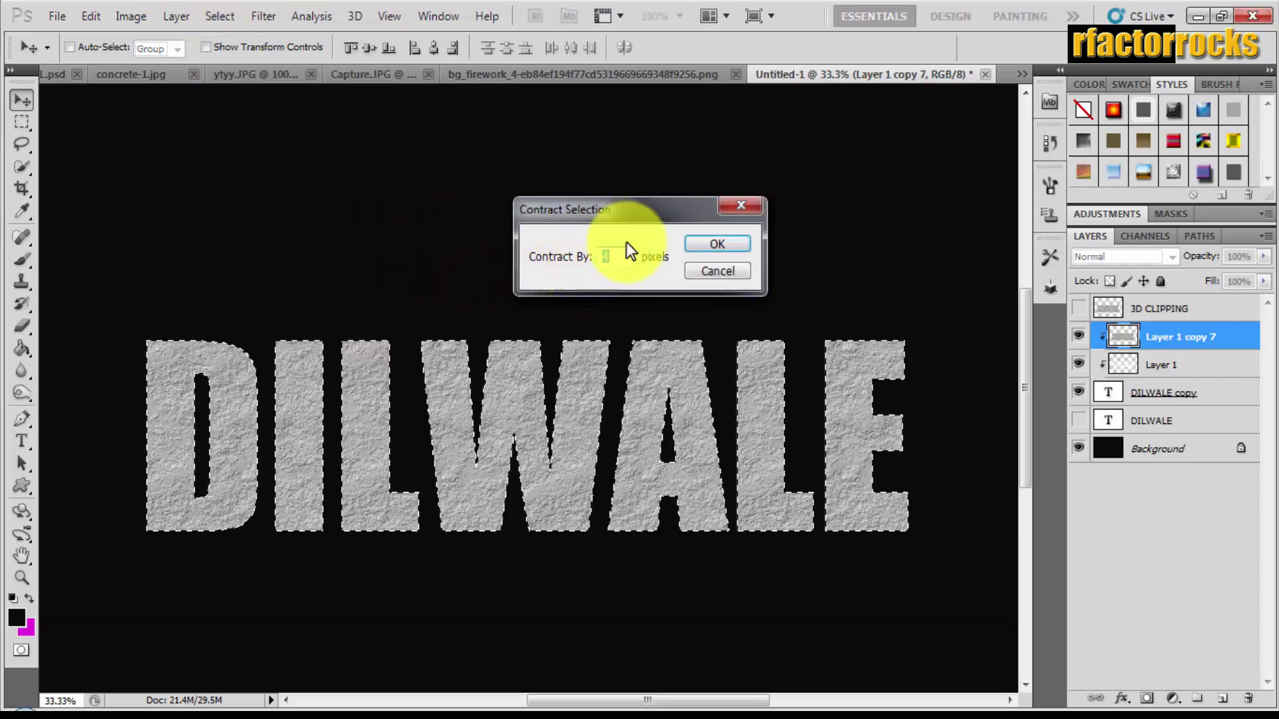
pyautogui.doubleClick(589, 255)
pyautogui.write('12')
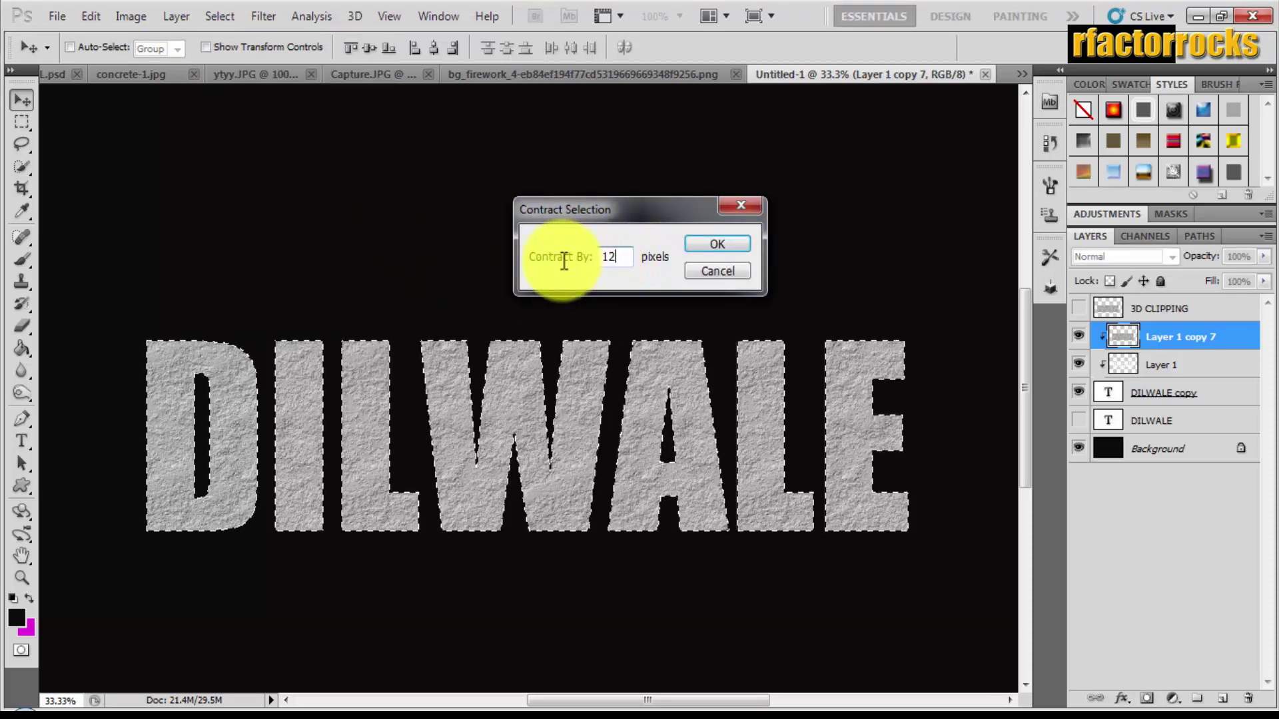
pyautogui.press('Return')
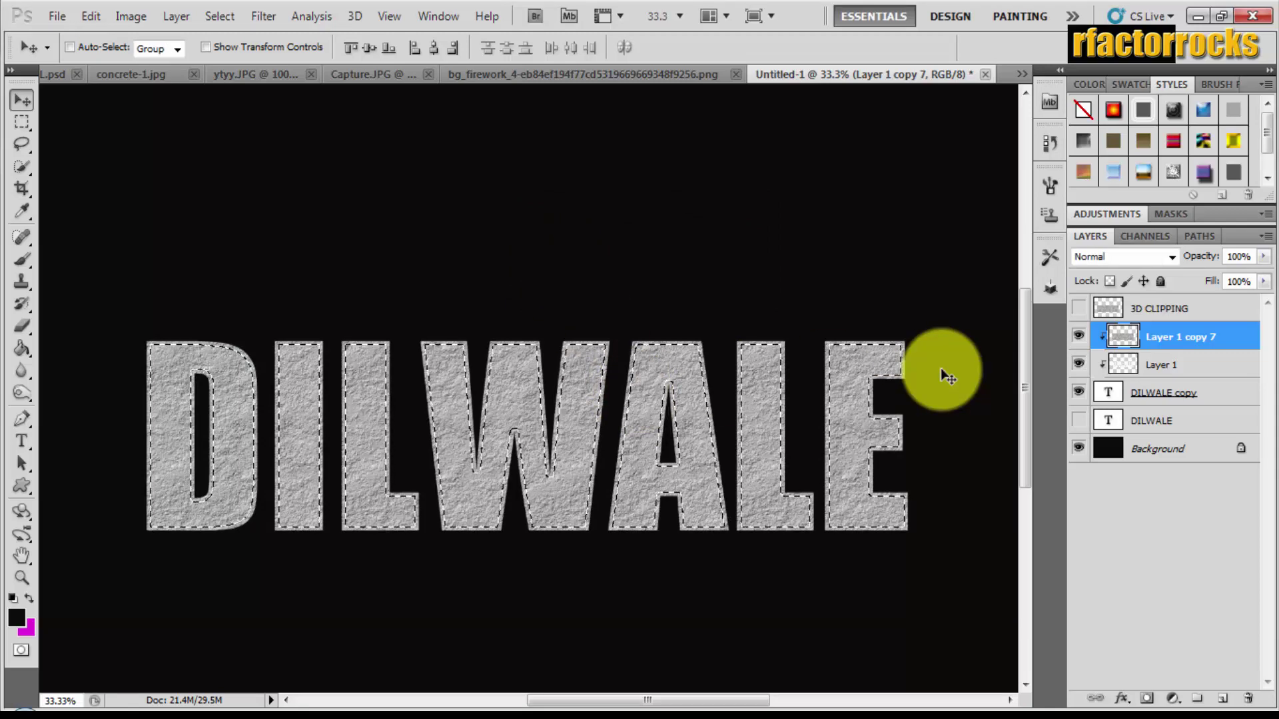
pyautogui.hotkey('ctrl', 'j')
pyautogui.moveTo(1144, 337)
pyautogui.mouseDown()
pyautogui.moveTo(1146, 310)
pyautogui.moveTo(1145, 326)
pyautogui.mouseUp()
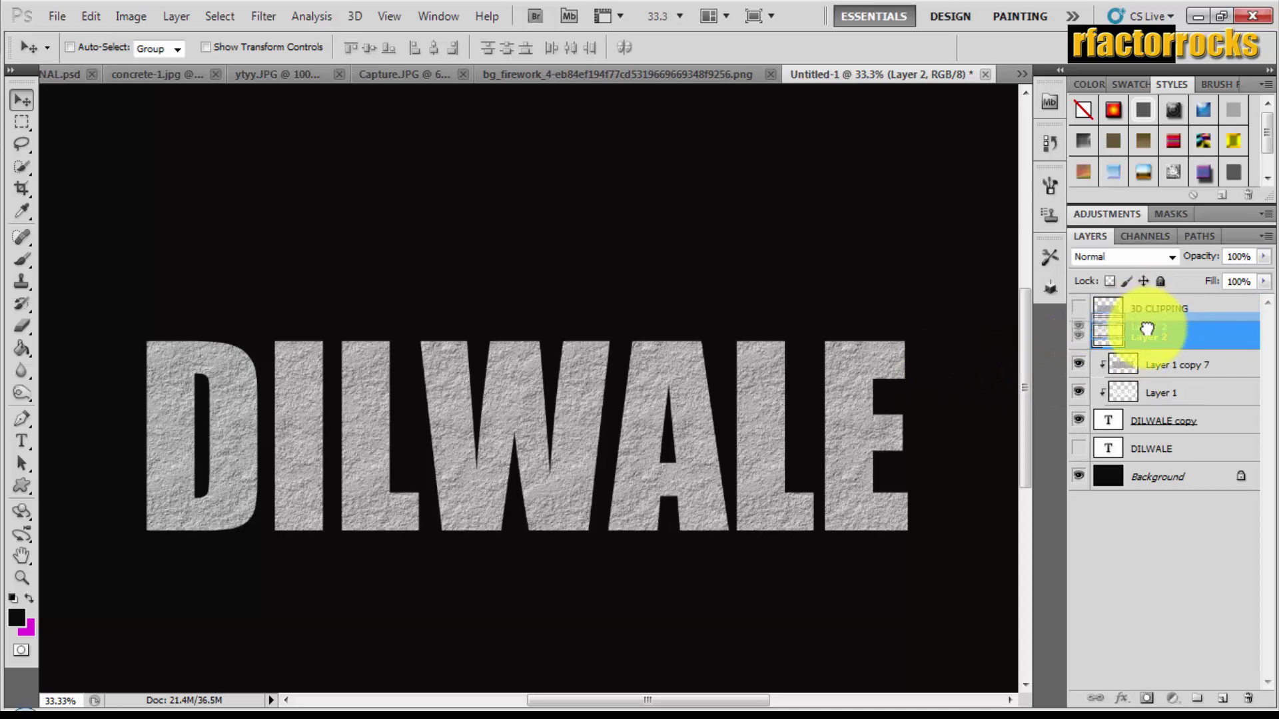
# Show the original DILWALE text and hide DILWALE copy and Layer 1.
pyautogui.click(1079, 421)
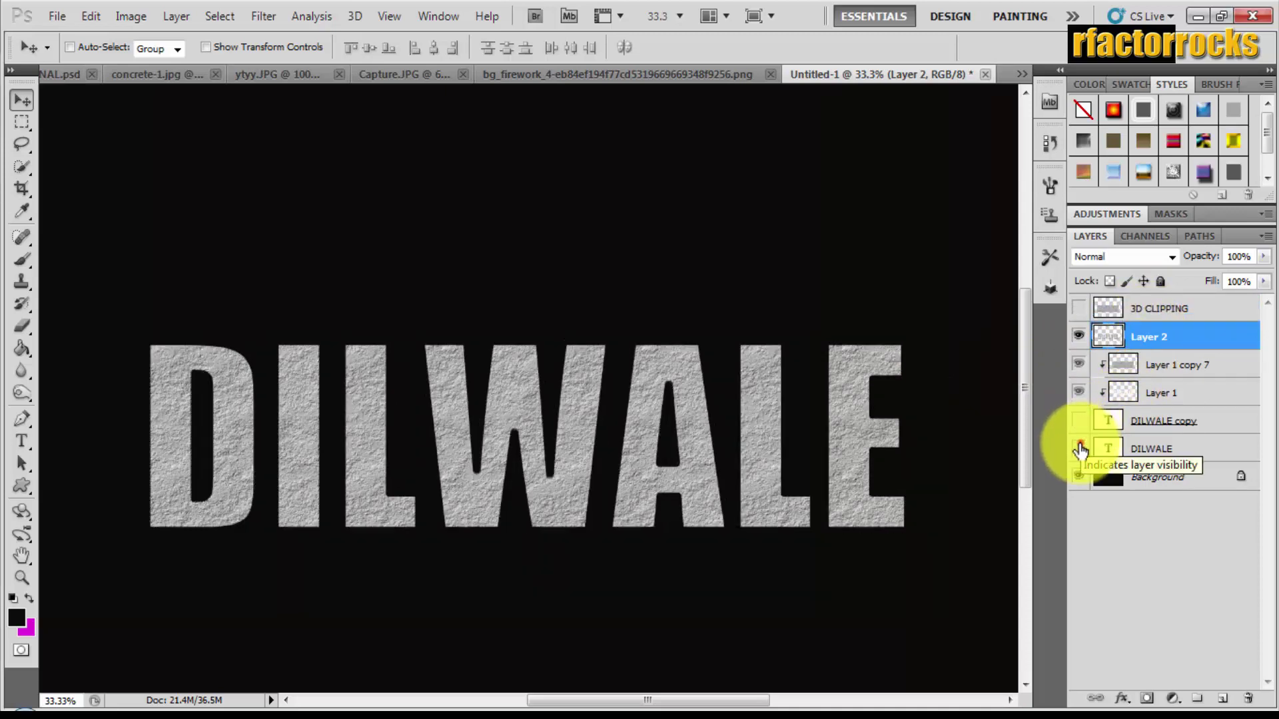
pyautogui.click(1079, 448)
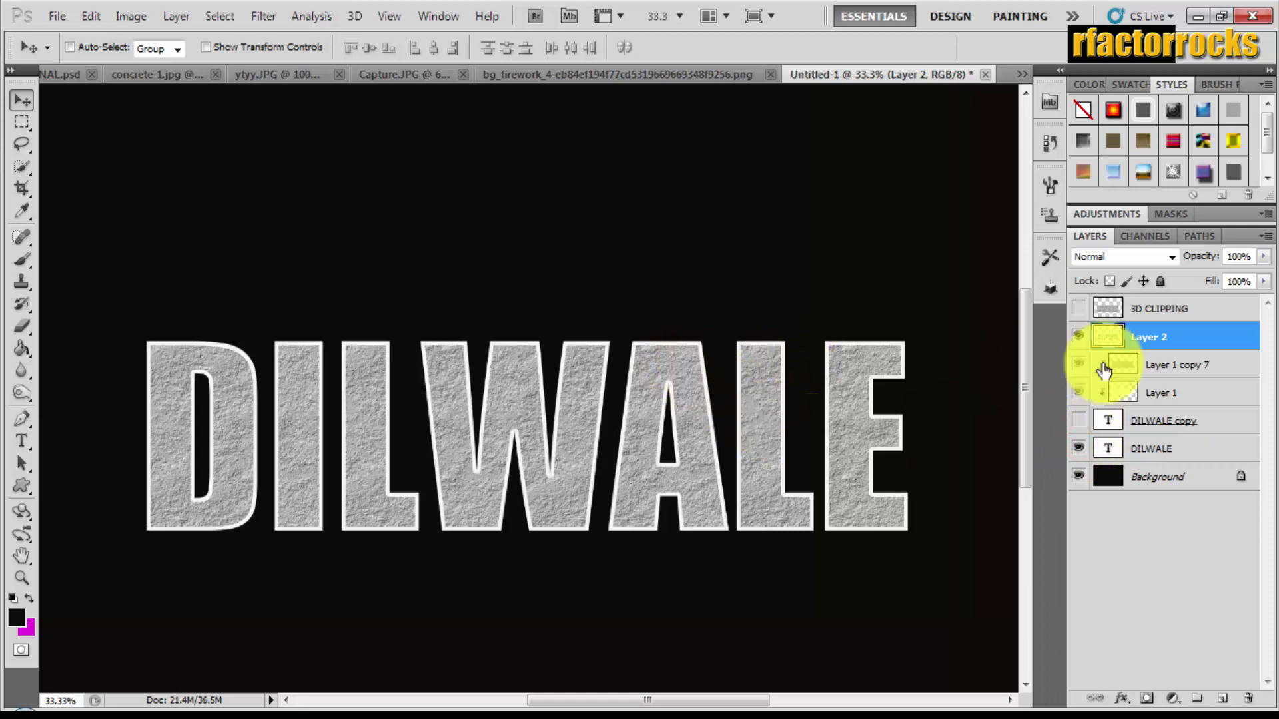
pyautogui.click(1079, 393)
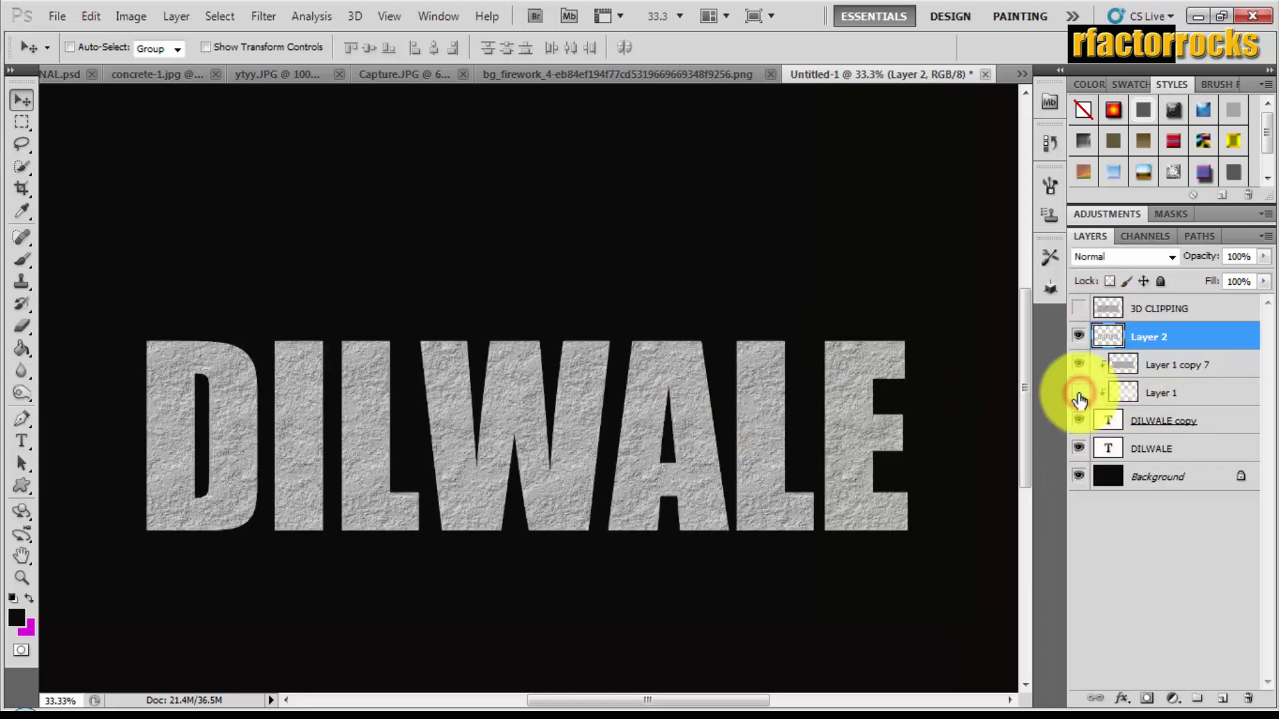
pyautogui.click(1079, 393)
pyautogui.moveTo(1079, 395); pyautogui.dragTo(1079, 422)
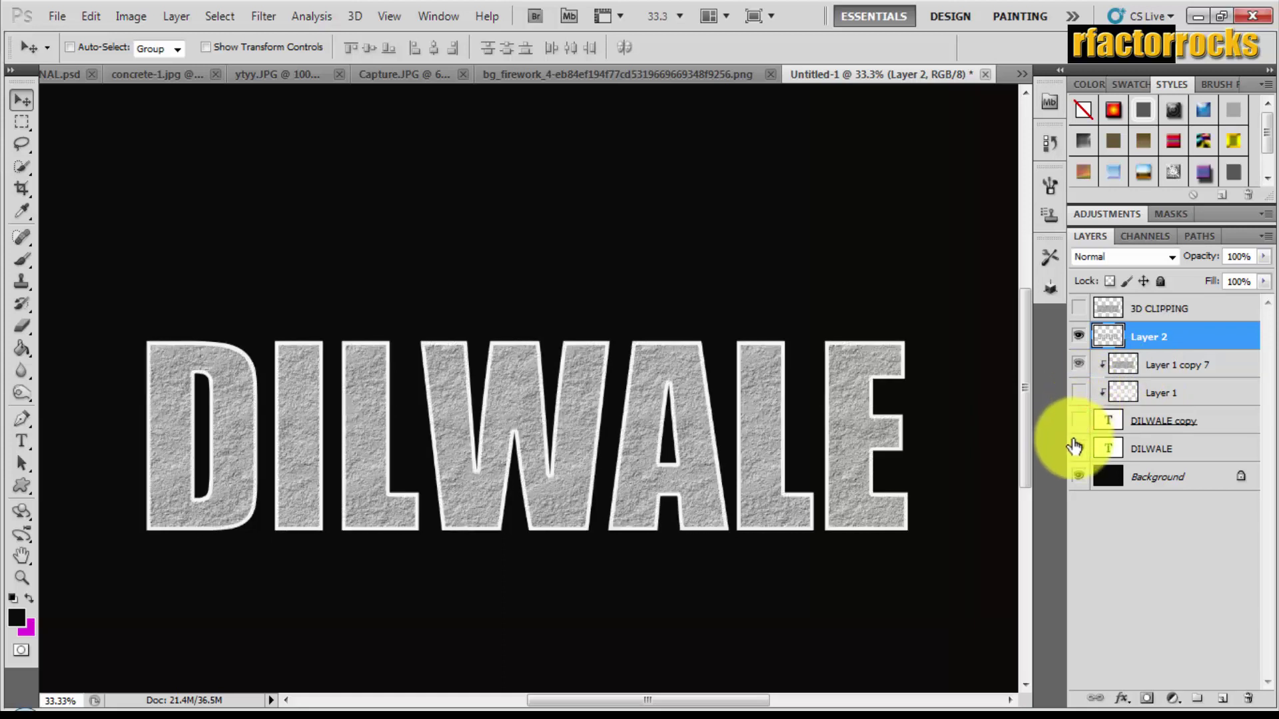
# Rename Layer 2 to FINAL OVERLAY.
pyautogui.doubleClick(1156, 337)
pyautogui.write('FINAL OVERLA')
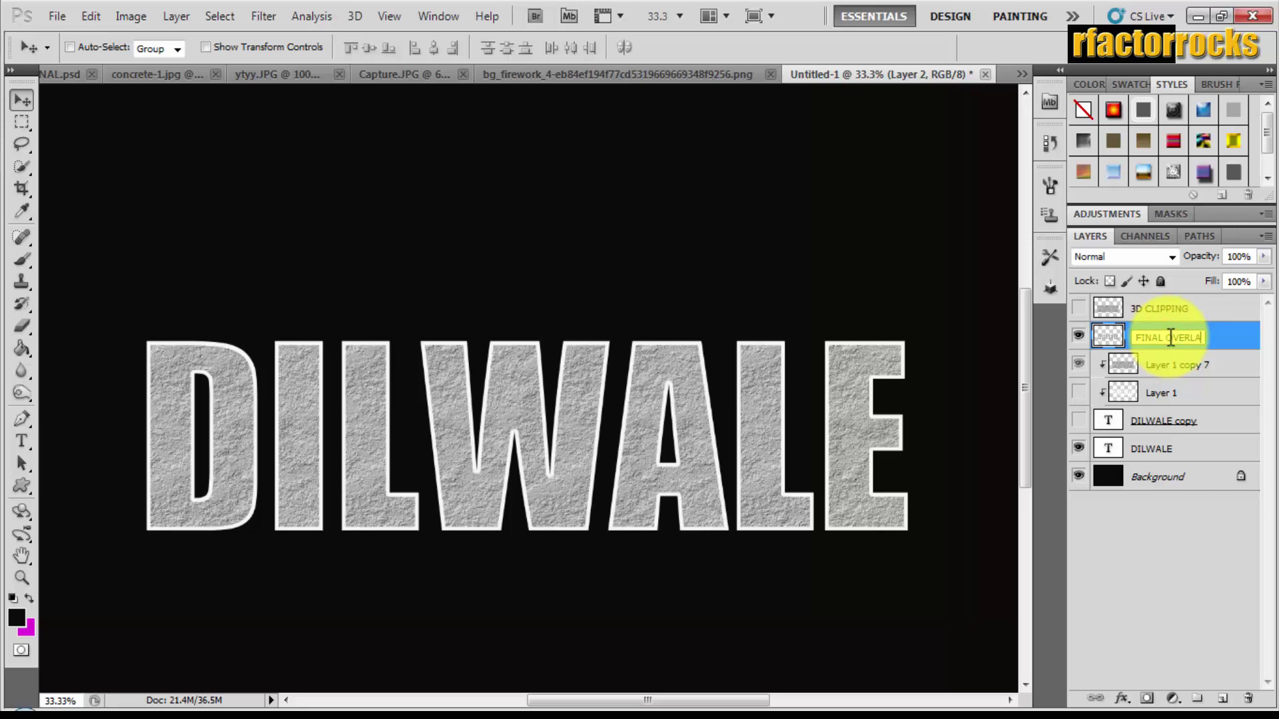
pyautogui.write('Y')
pyautogui.press('Return')
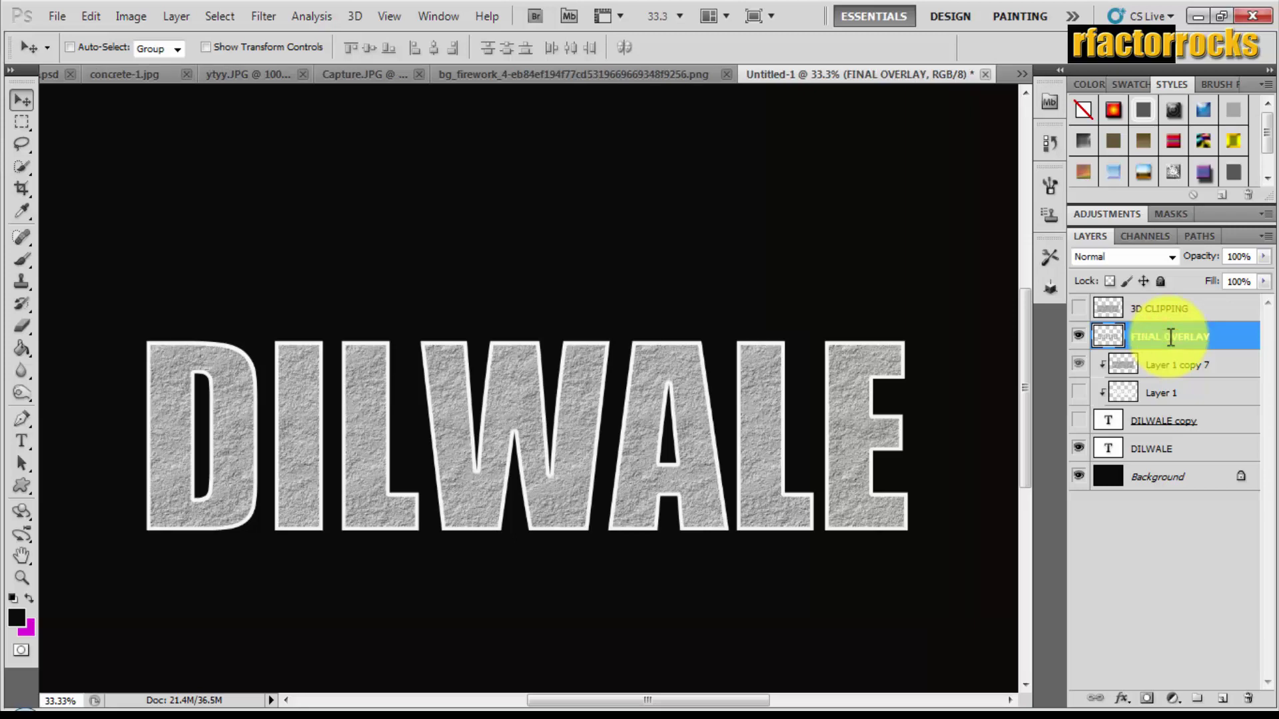
# Give FINAL OVERLAY a 75% Multiply inner shadow, 36 px distance and 54 px size.
pyautogui.click(1121, 698)
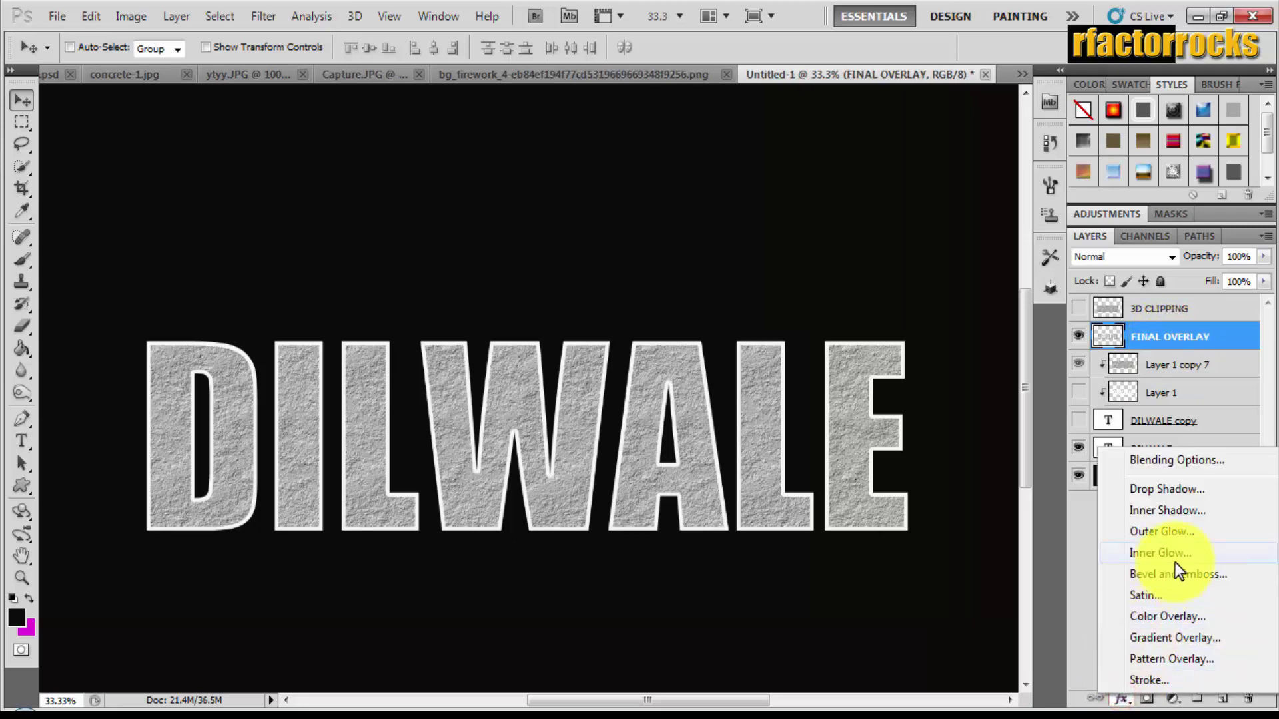
pyautogui.click(1177, 510)
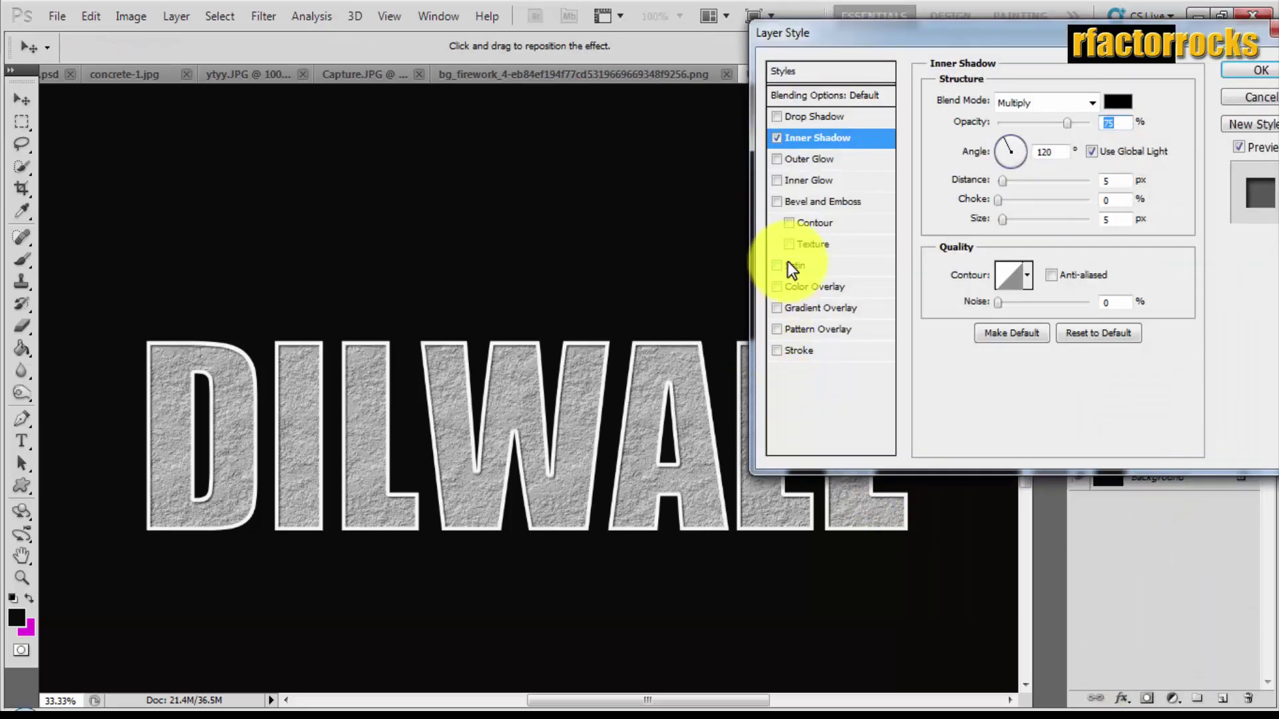
pyautogui.click(1012, 180)
pyautogui.moveTo(1021, 182)
pyautogui.mouseDown()
pyautogui.moveTo(1033, 186)
pyautogui.moveTo(1022, 221)
pyautogui.mouseUp()
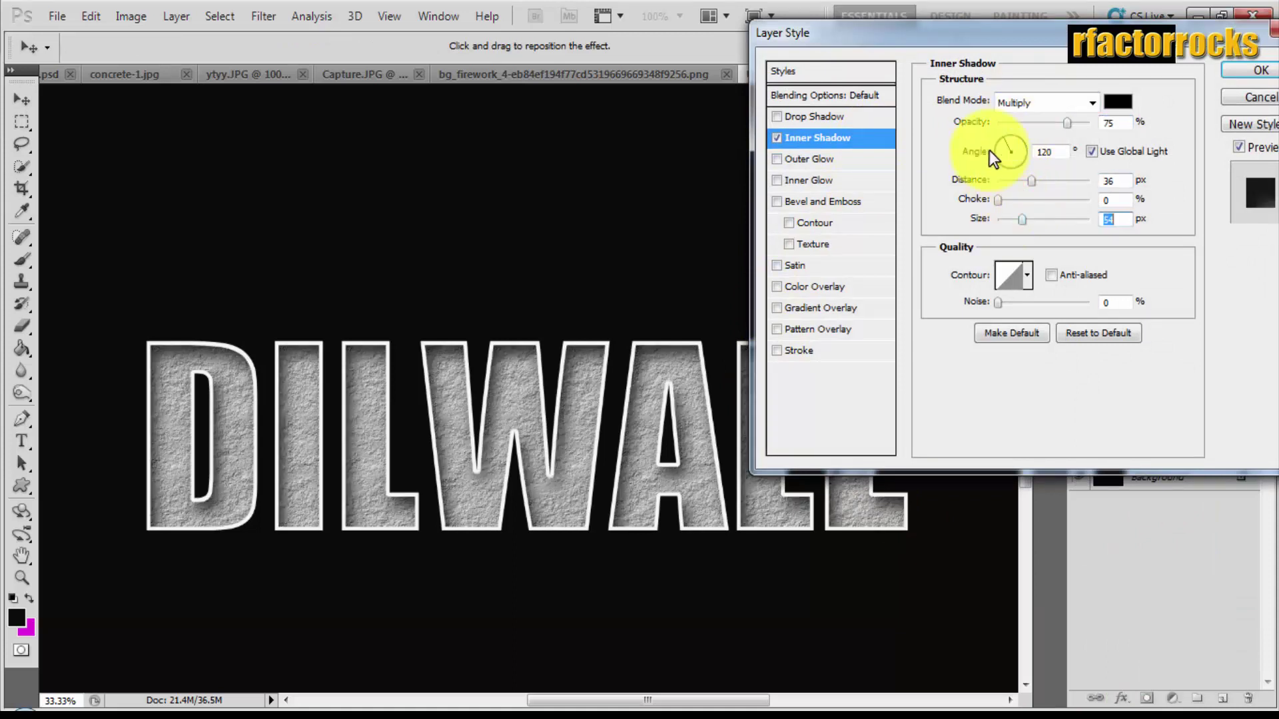
pyautogui.click(1017, 96)
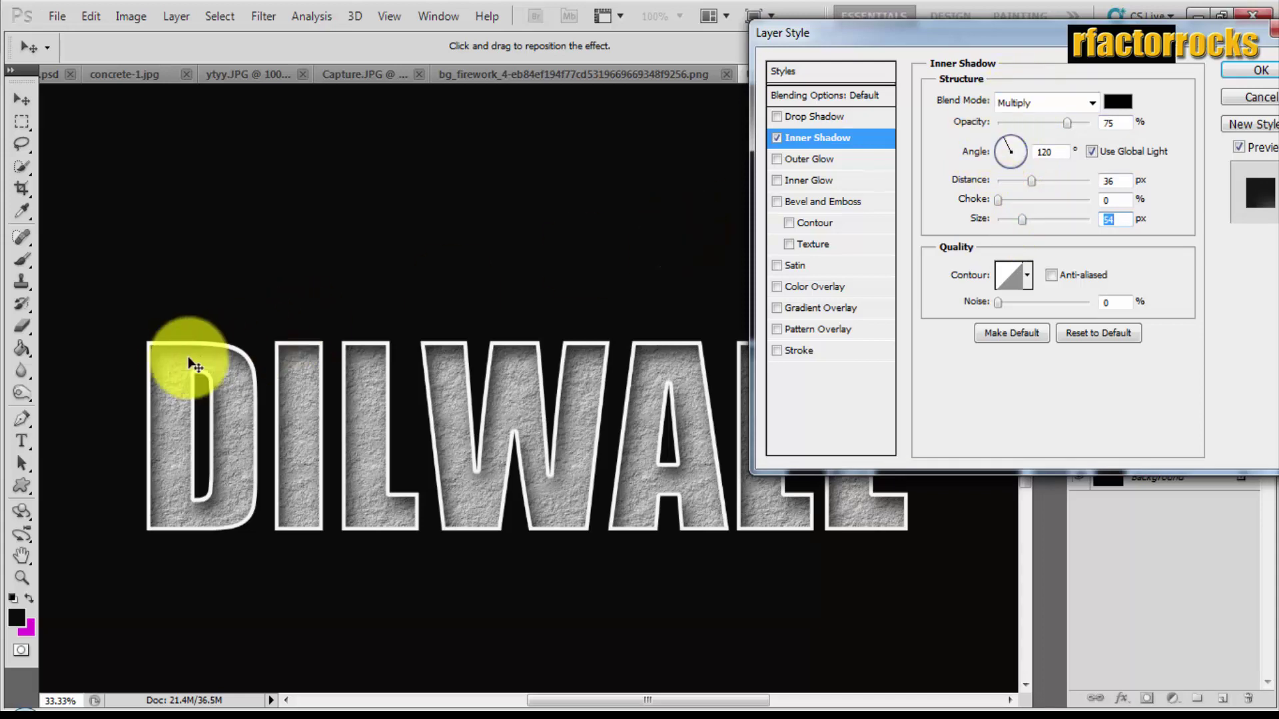
pyautogui.click(1265, 72)
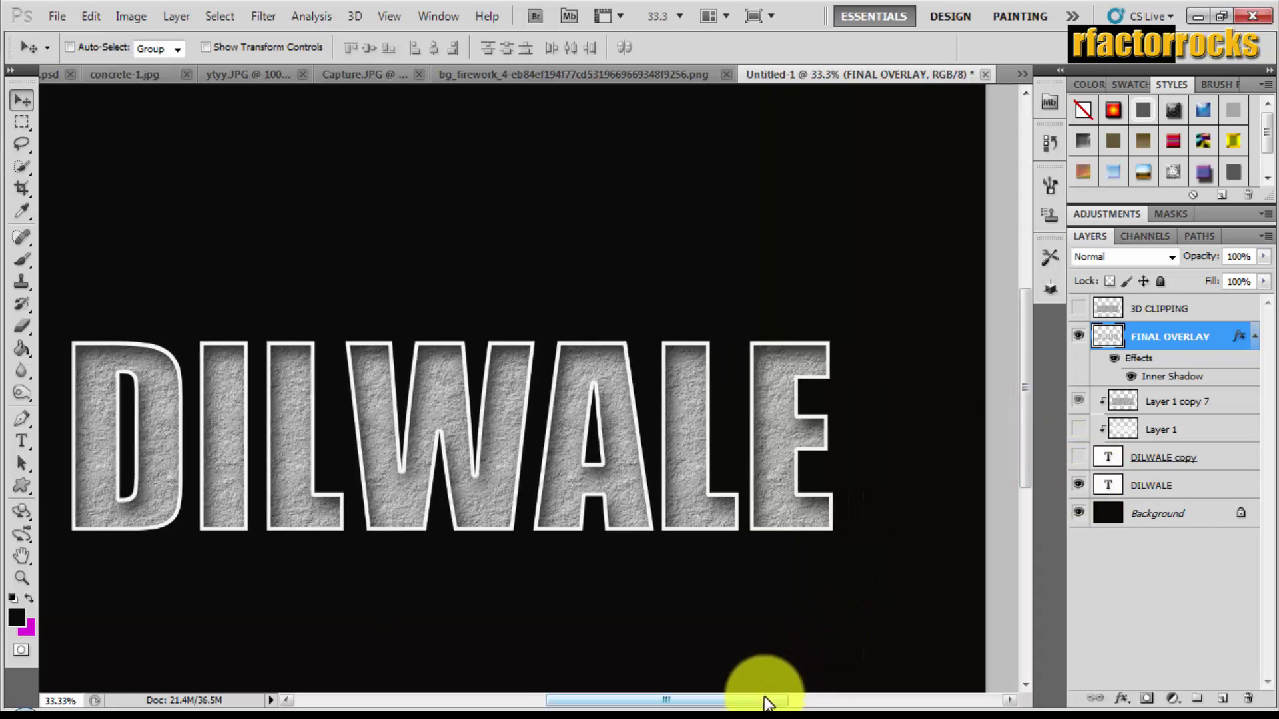
pyautogui.moveTo(766, 702); pyautogui.dragTo(744, 702)
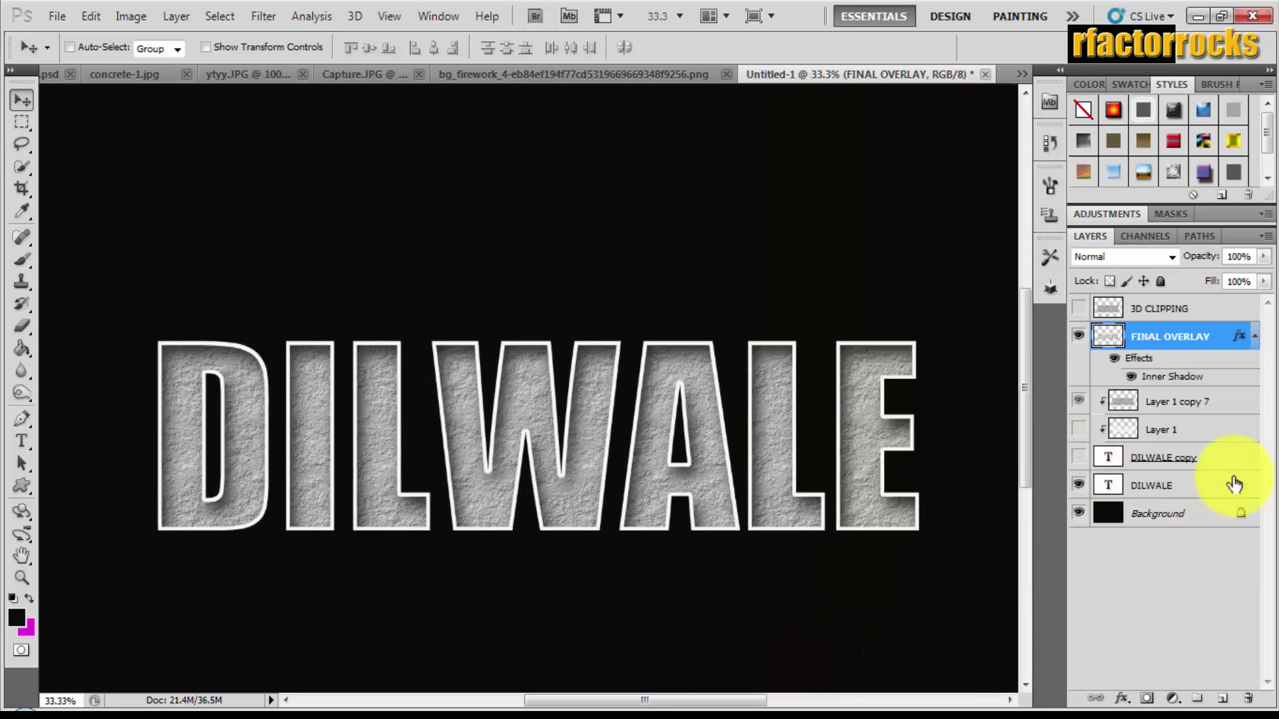
# Extrude the DILWALE text layer with 3D Repoussé Text Layer.
pyautogui.click(1185, 488)
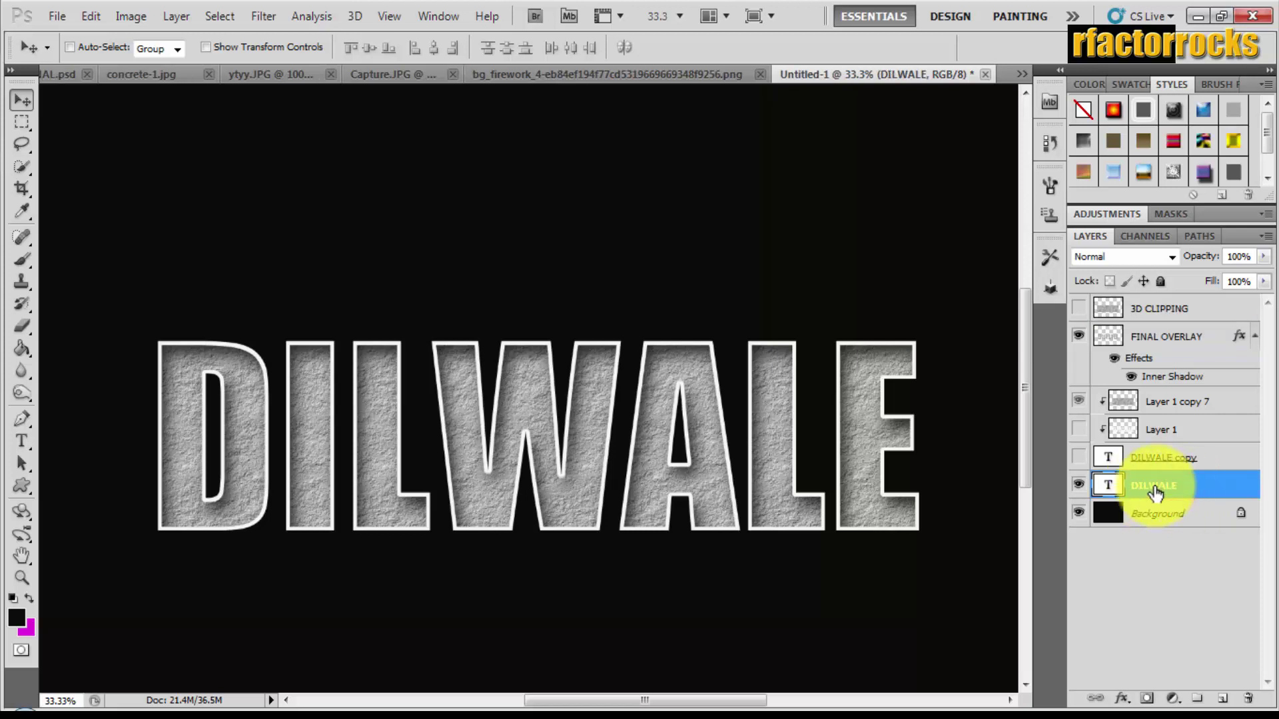
pyautogui.rightClick(1156, 493)
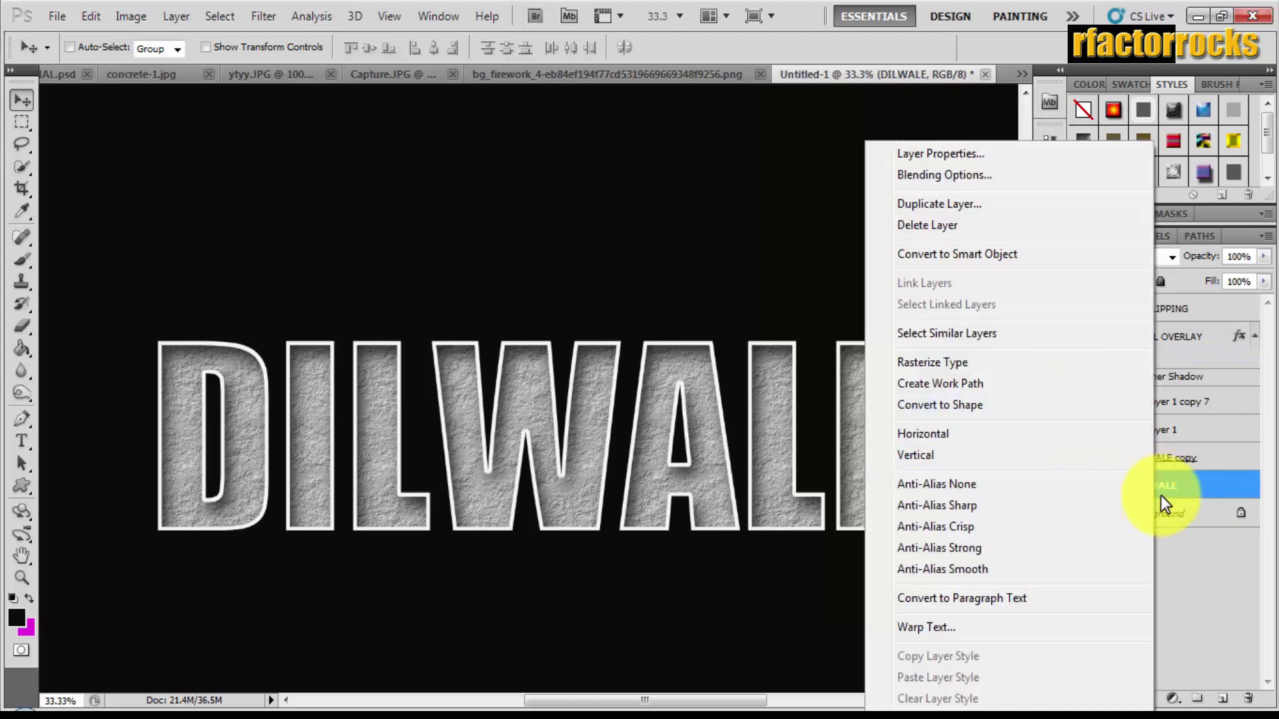
pyautogui.click(1160, 495)
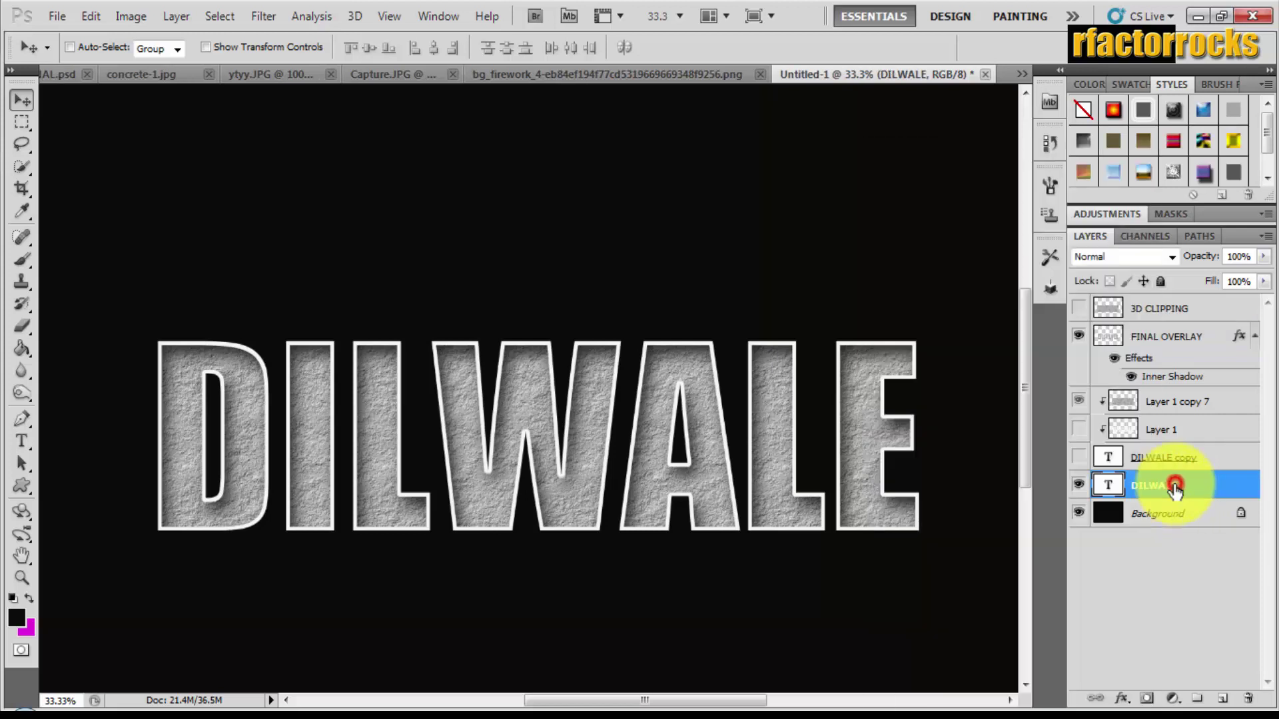
pyautogui.click(352, 14)
pyautogui.click(606, 139)
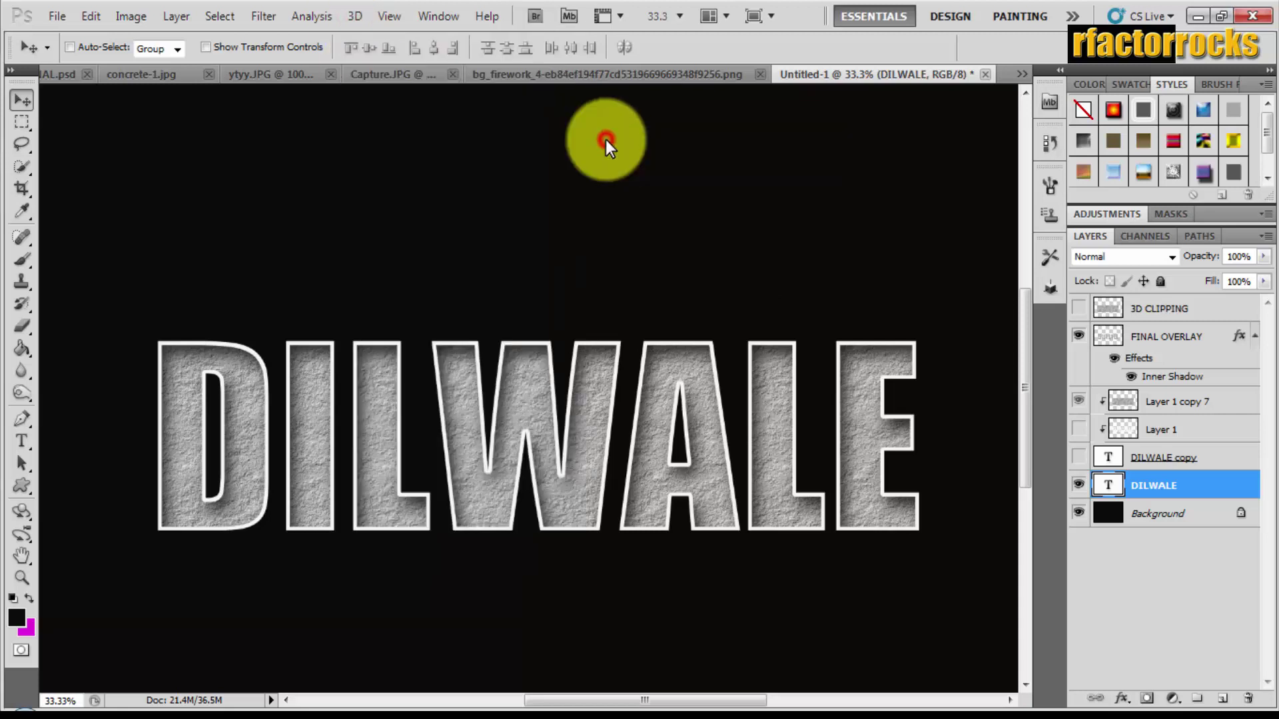
# Extrude DILWALE with the third Repoussé shape preset, depth 3, bevel height -5 and width 5.
pyautogui.press('Return')
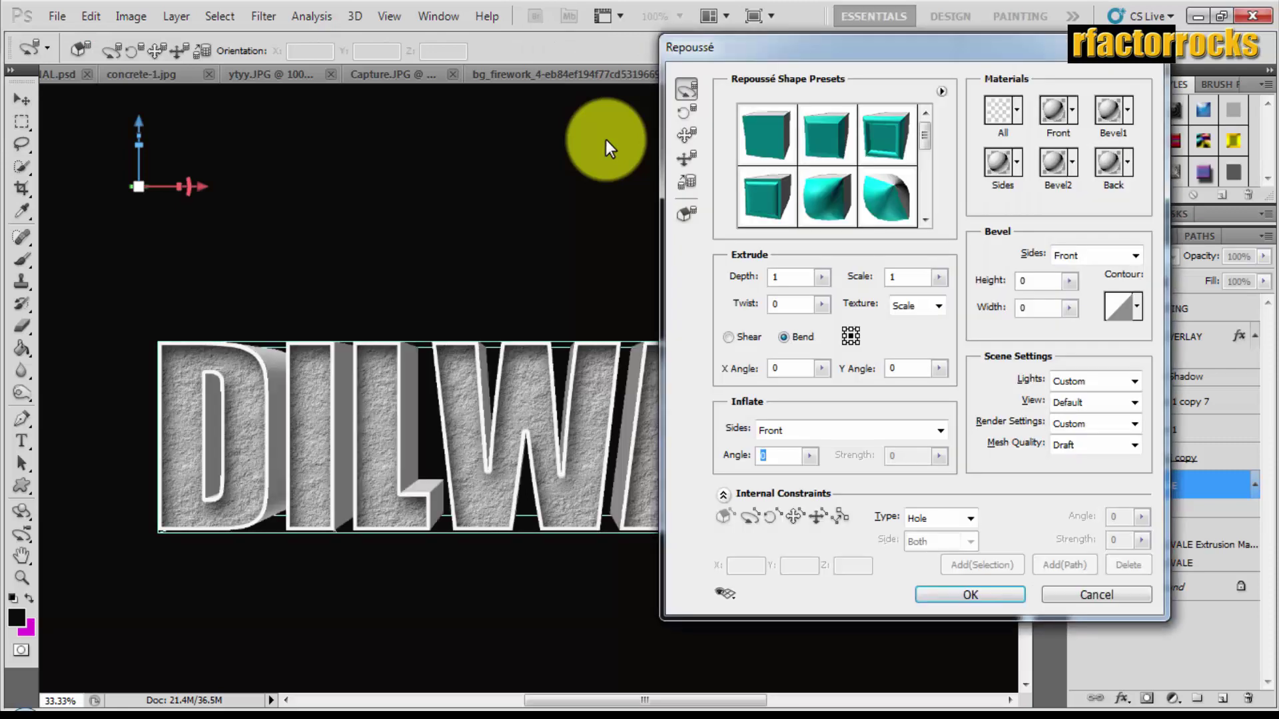
pyautogui.click(820, 277)
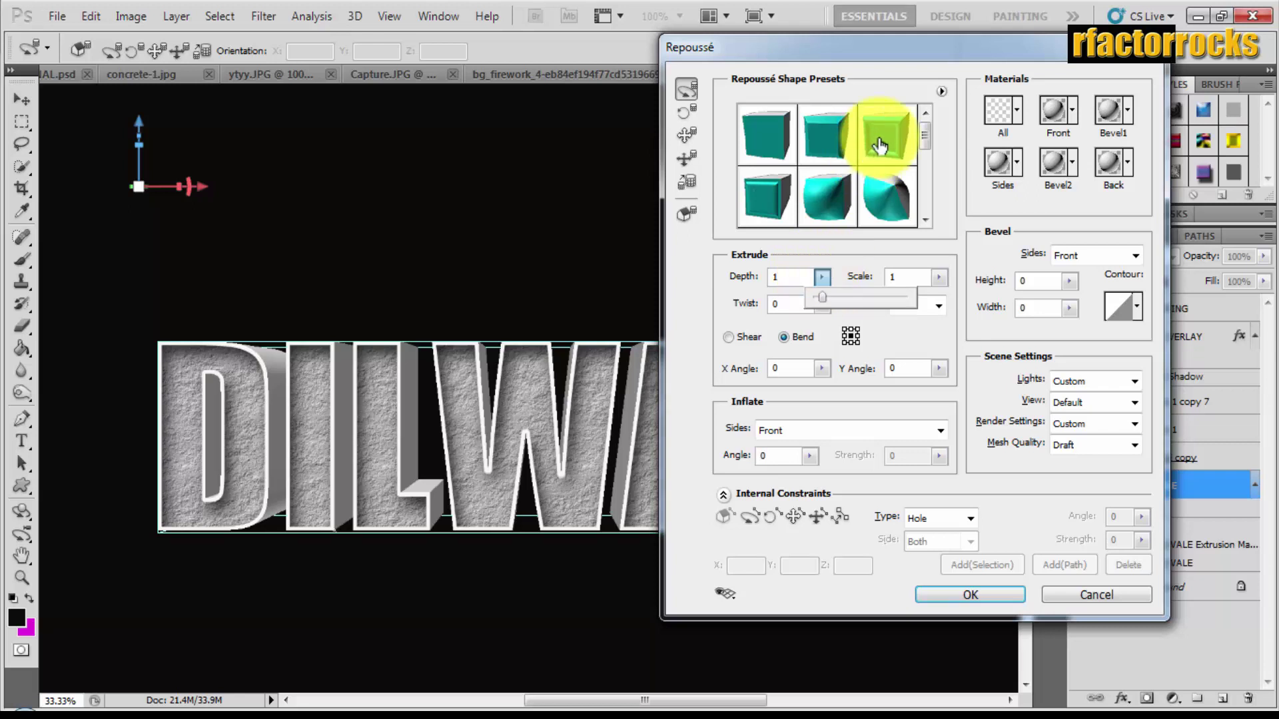
pyautogui.click(879, 141)
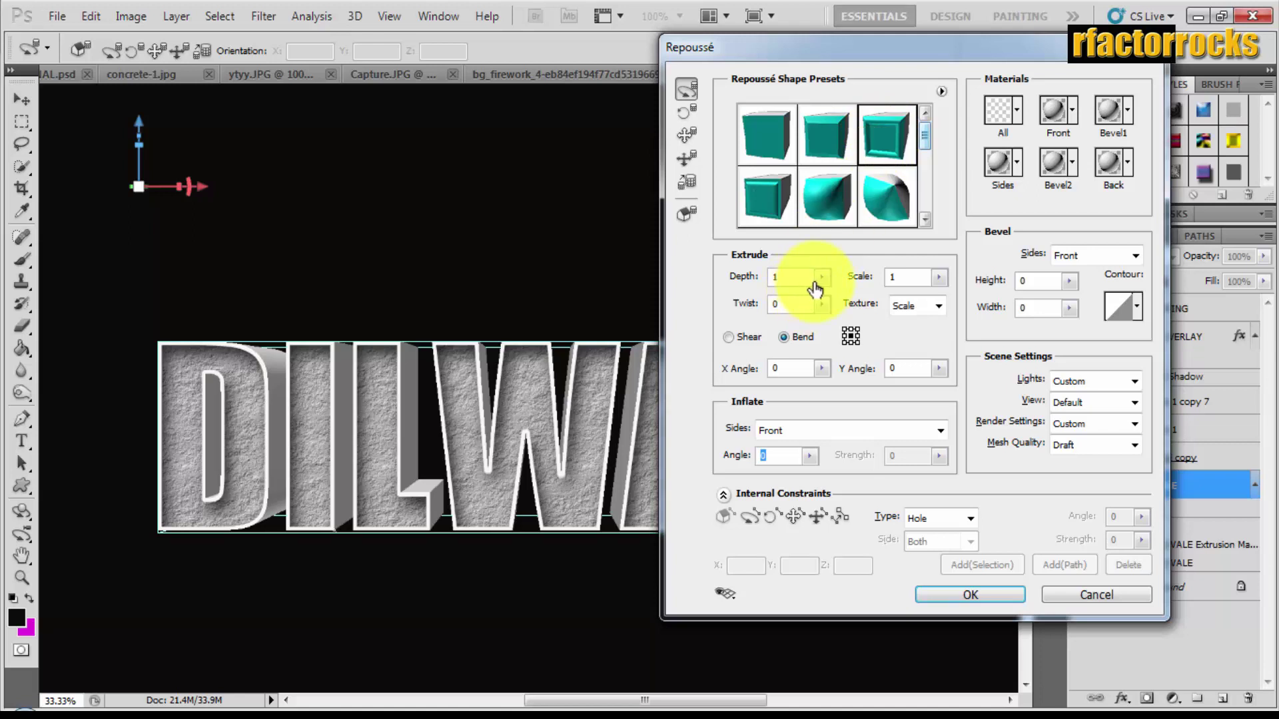
pyautogui.click(818, 278)
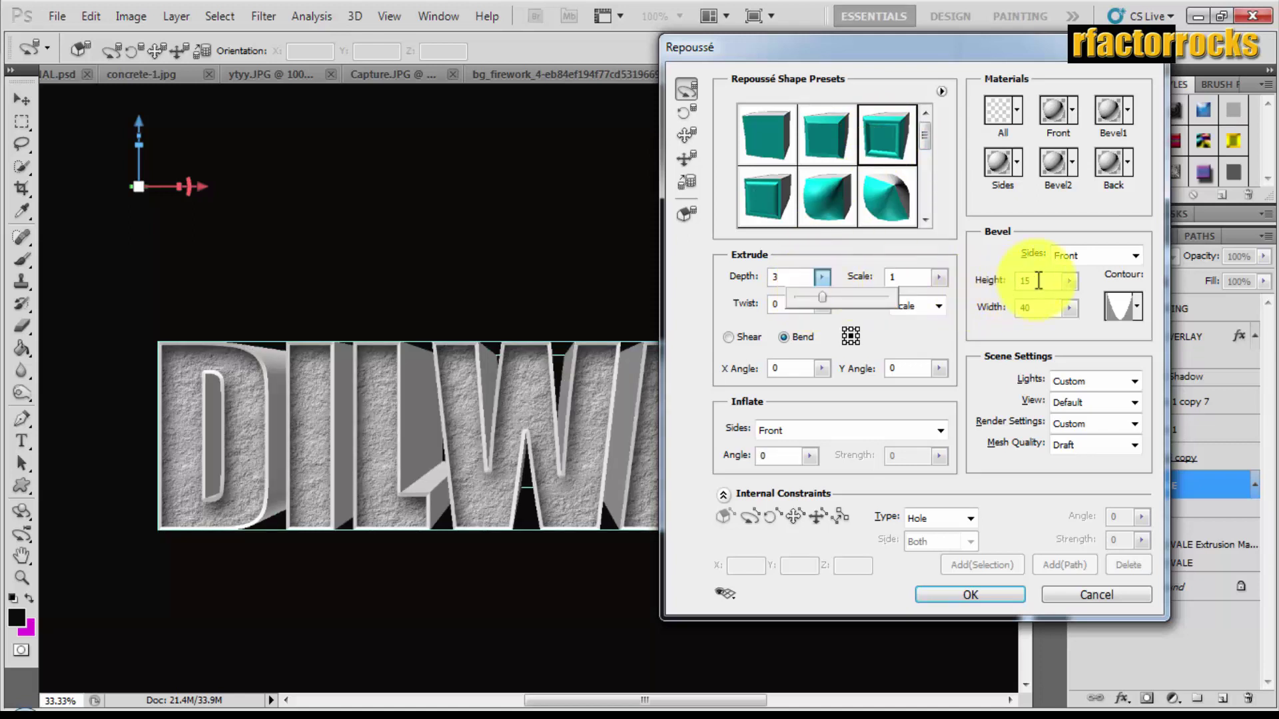
pyautogui.click(1038, 281)
pyautogui.moveTo(1038, 280); pyautogui.dragTo(1016, 280)
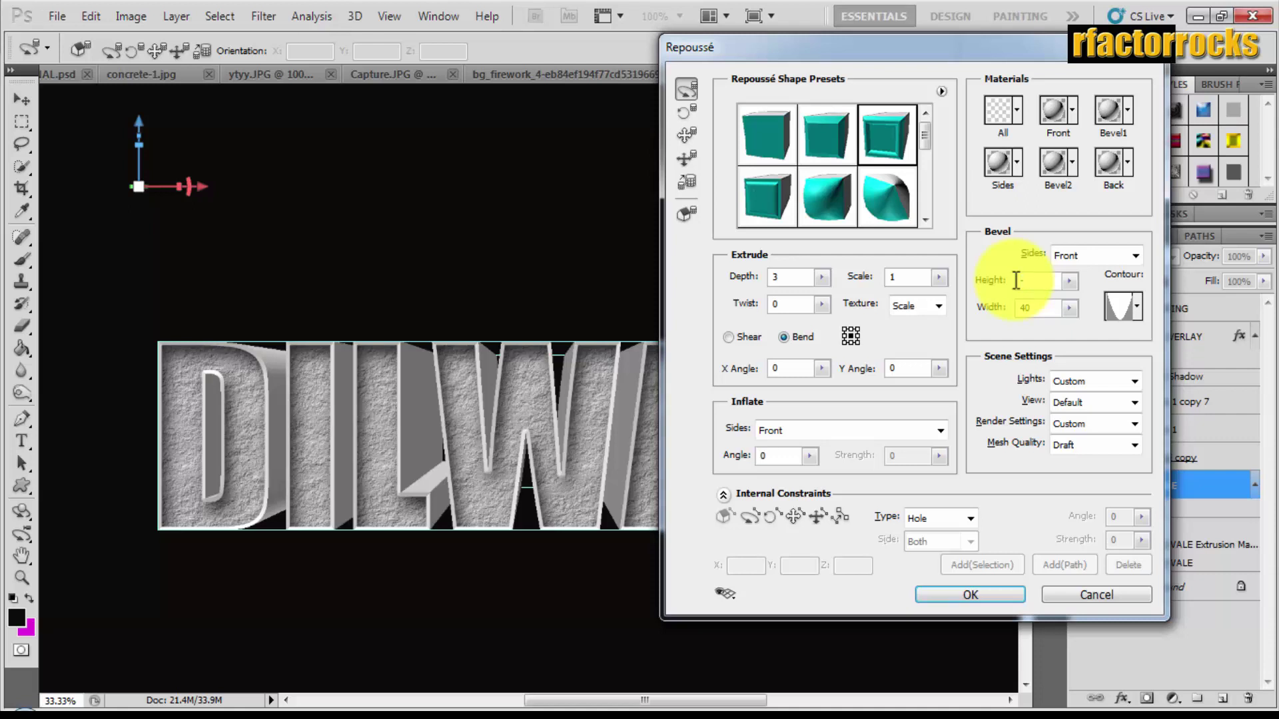
pyautogui.write('5')
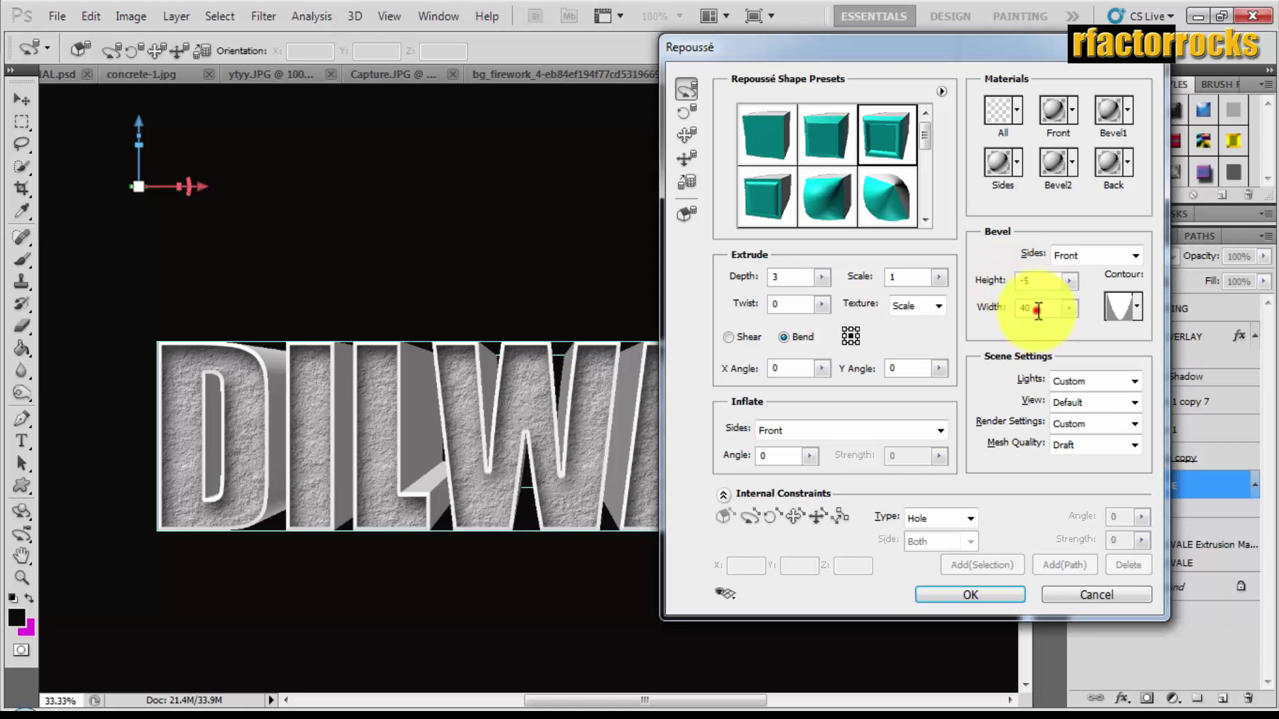
pyautogui.moveTo(1038, 309); pyautogui.dragTo(1013, 312)
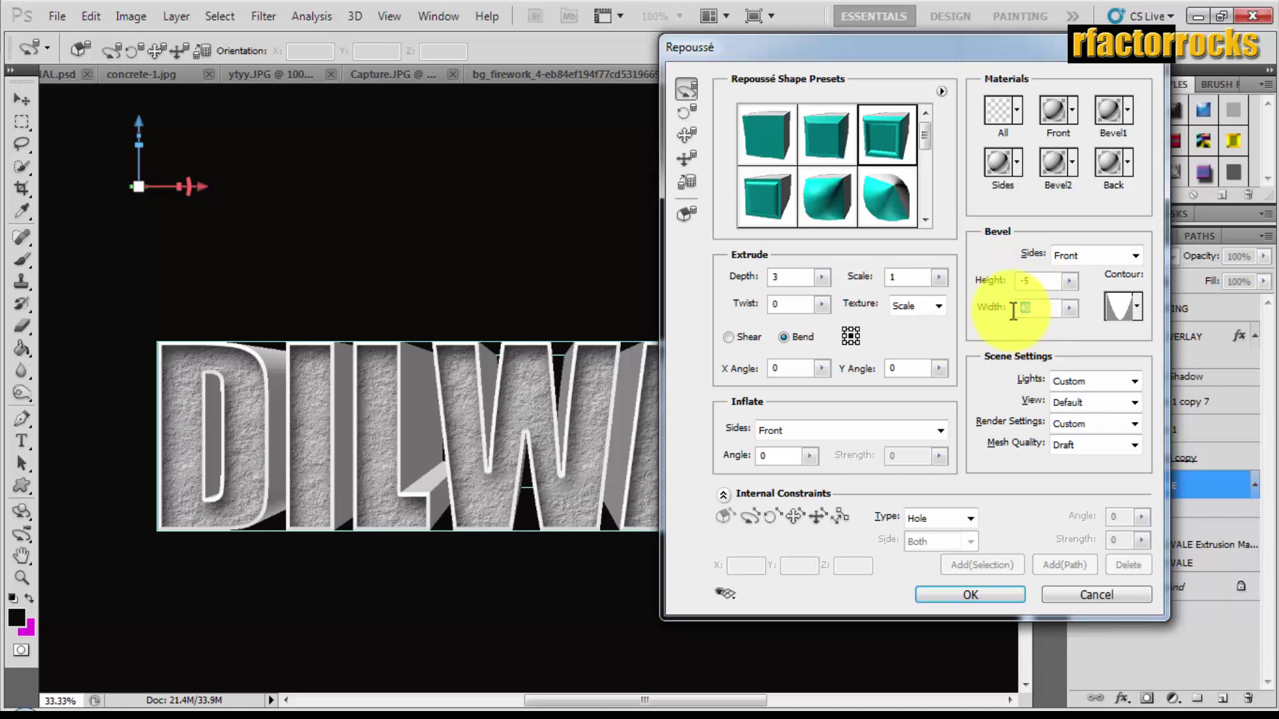
pyautogui.write('5')
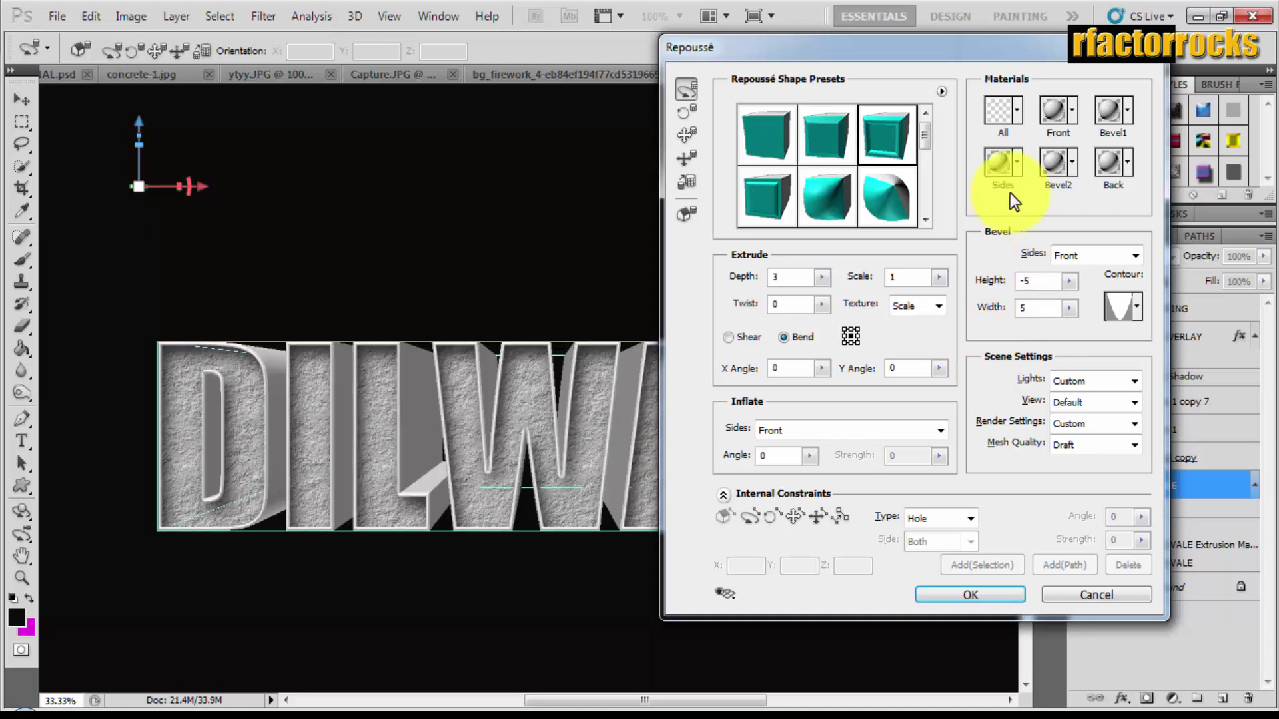
# Give all faces a white material and apply the Repoussé extrusion.
pyautogui.click(1013, 115)
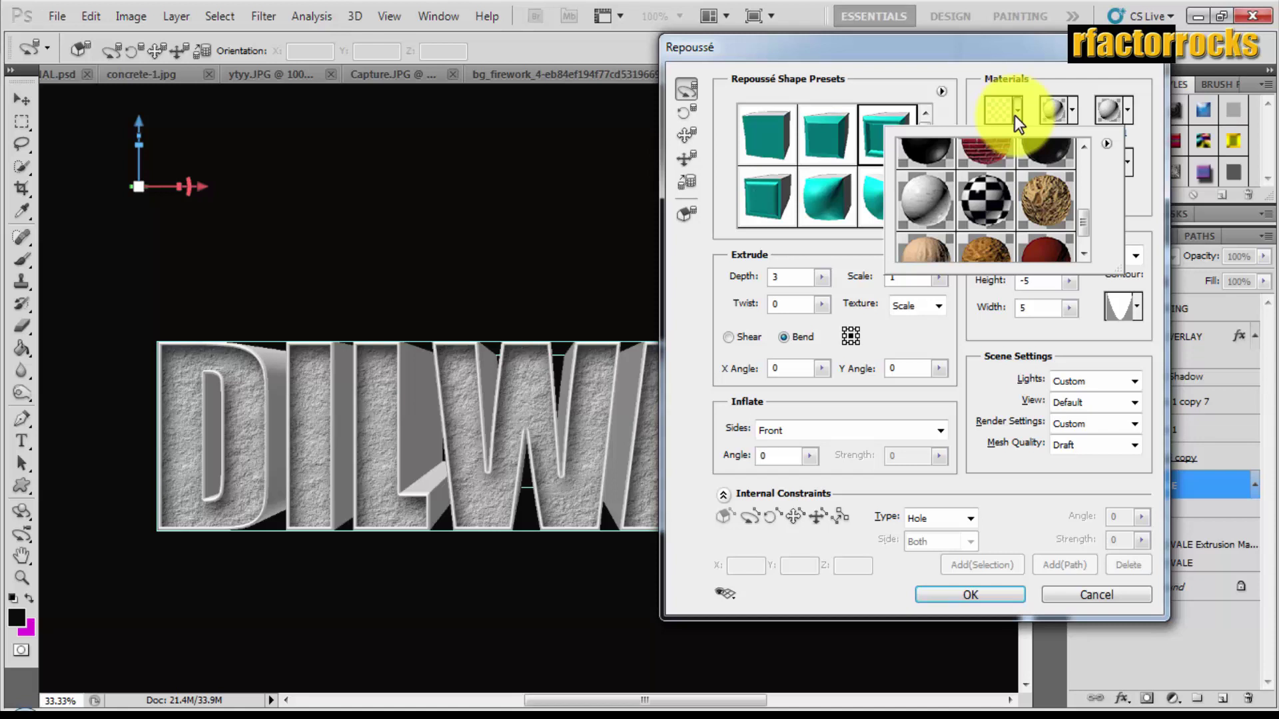
pyautogui.click(922, 212)
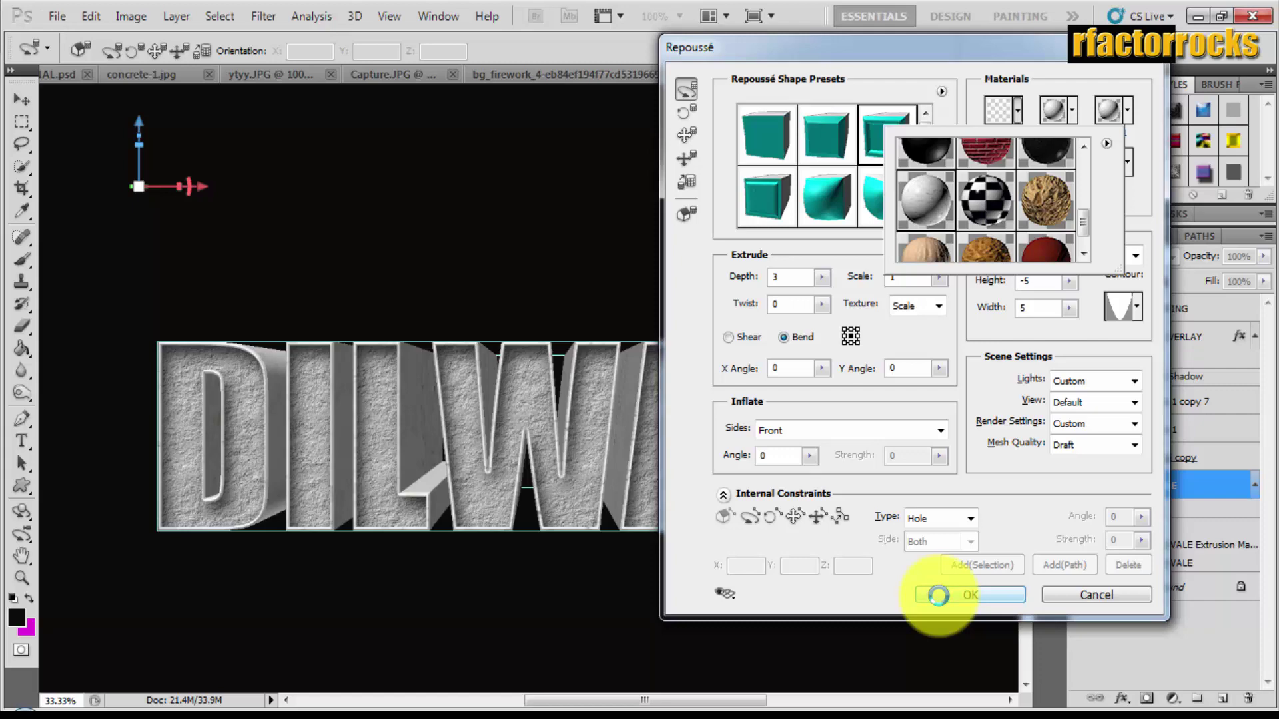
pyautogui.click(938, 594)
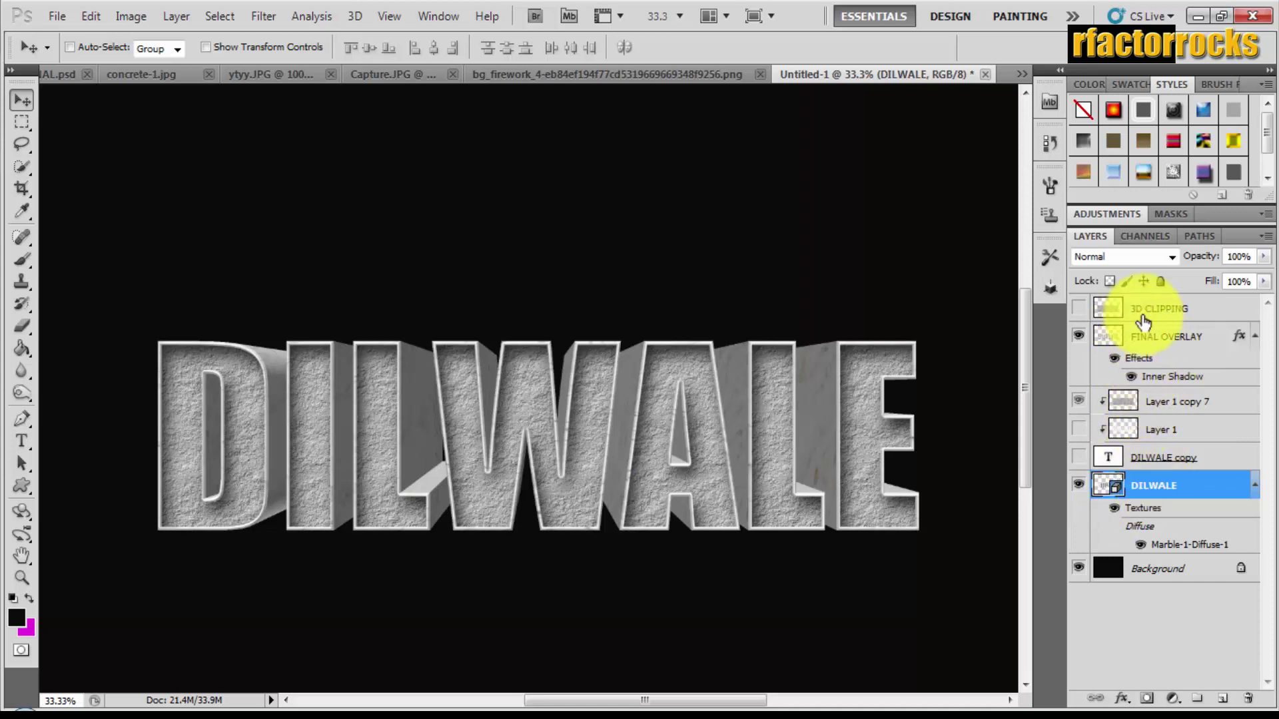
# Move 3D CLIPPING between DILWALE copy and DILWALE, show it, and clip it to the 3D text.
pyautogui.moveTo(1146, 322); pyautogui.dragTo(1153, 400)
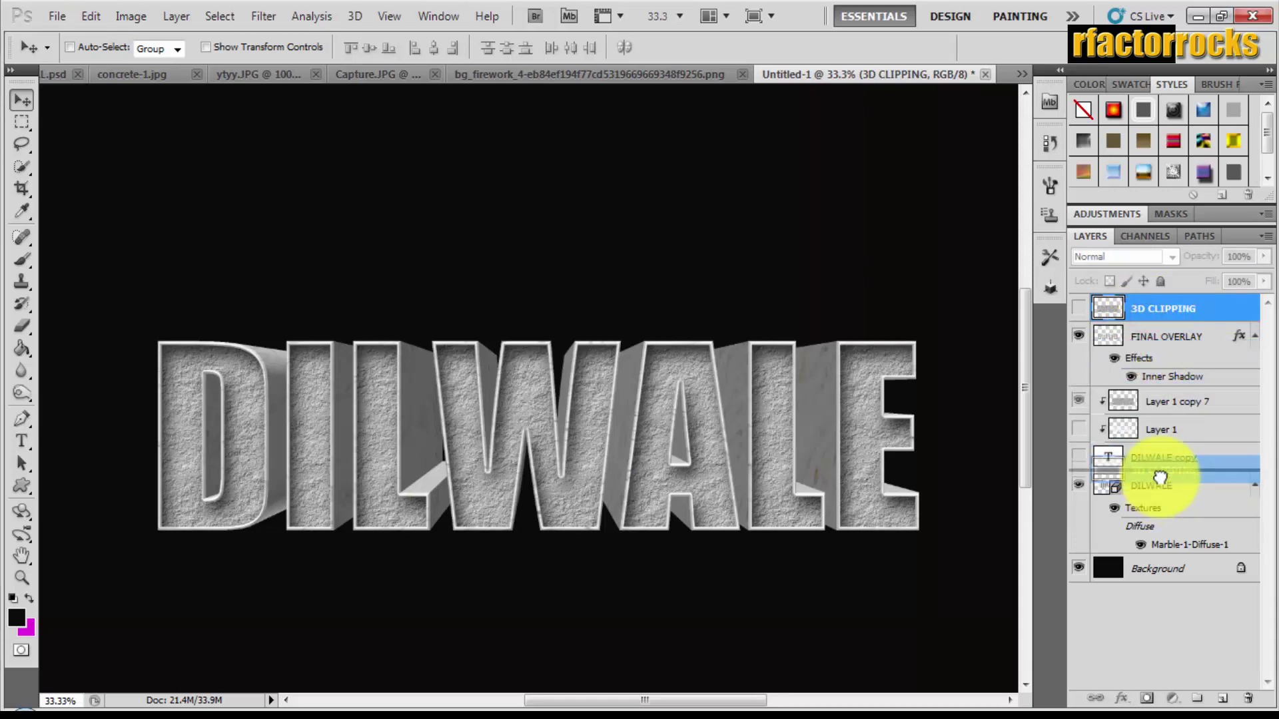
pyautogui.moveTo(1153, 400); pyautogui.dragTo(1160, 476)
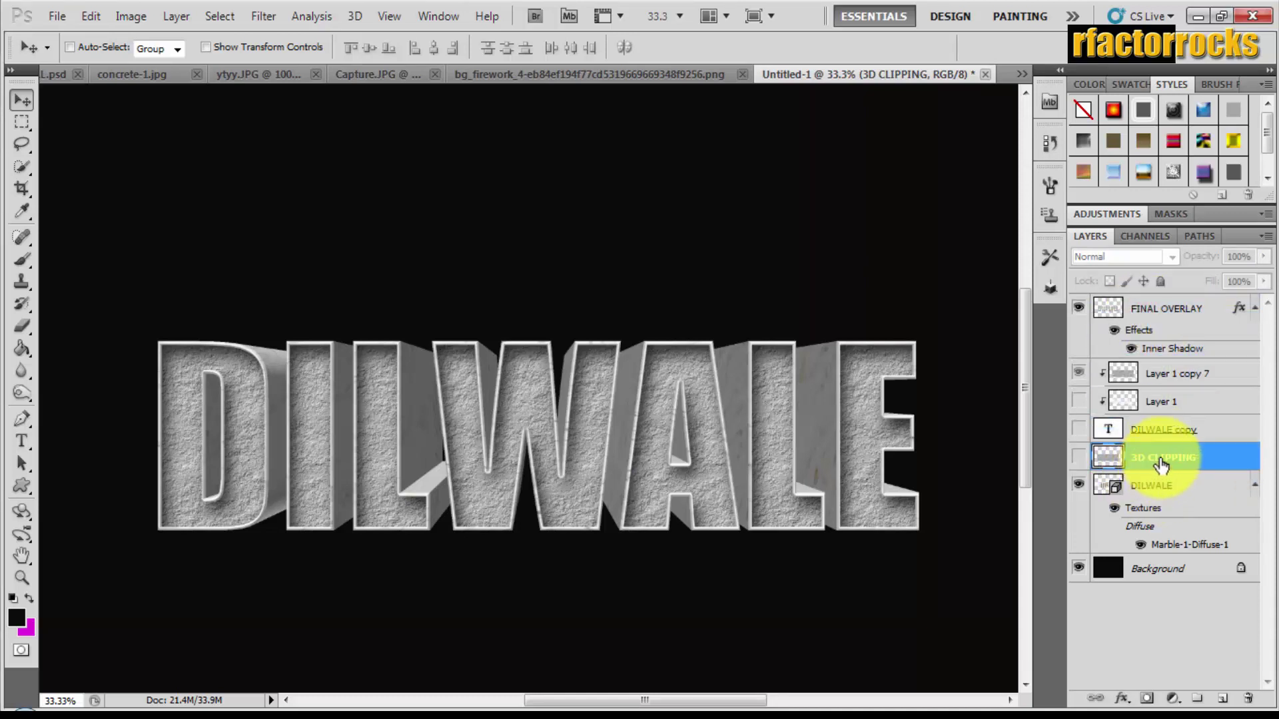
pyautogui.click(1170, 456)
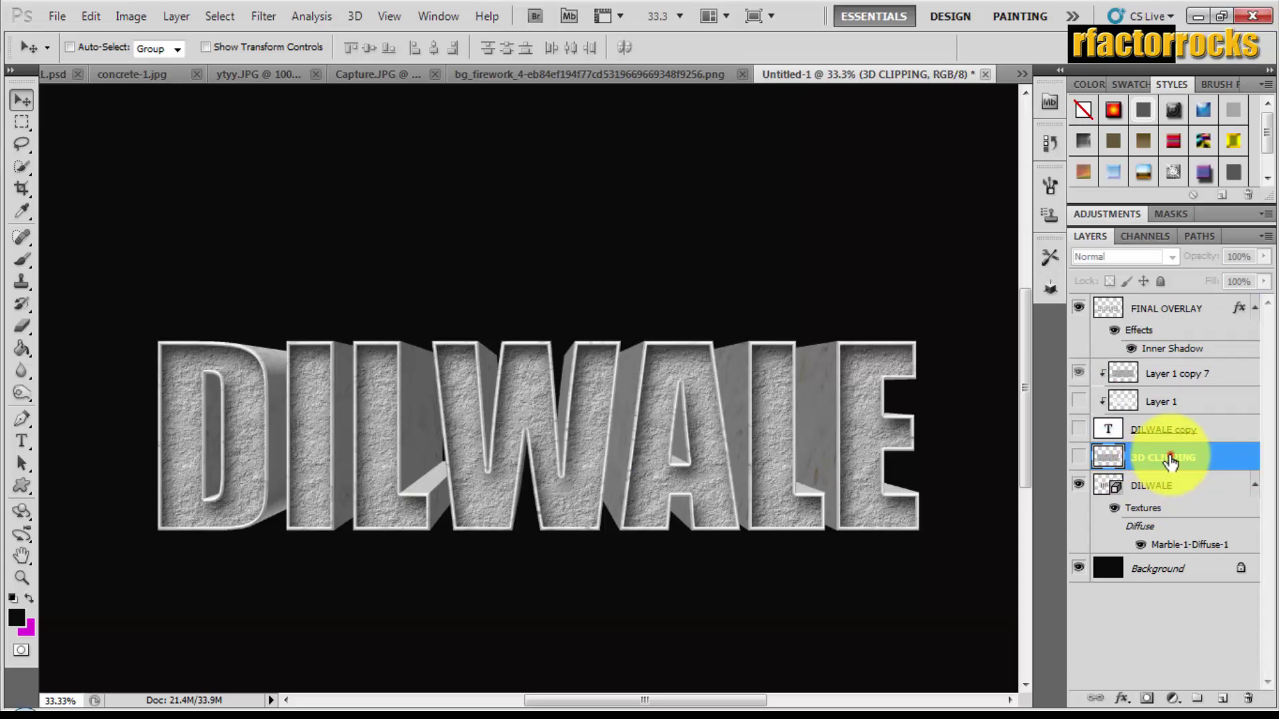
pyautogui.click(1077, 458)
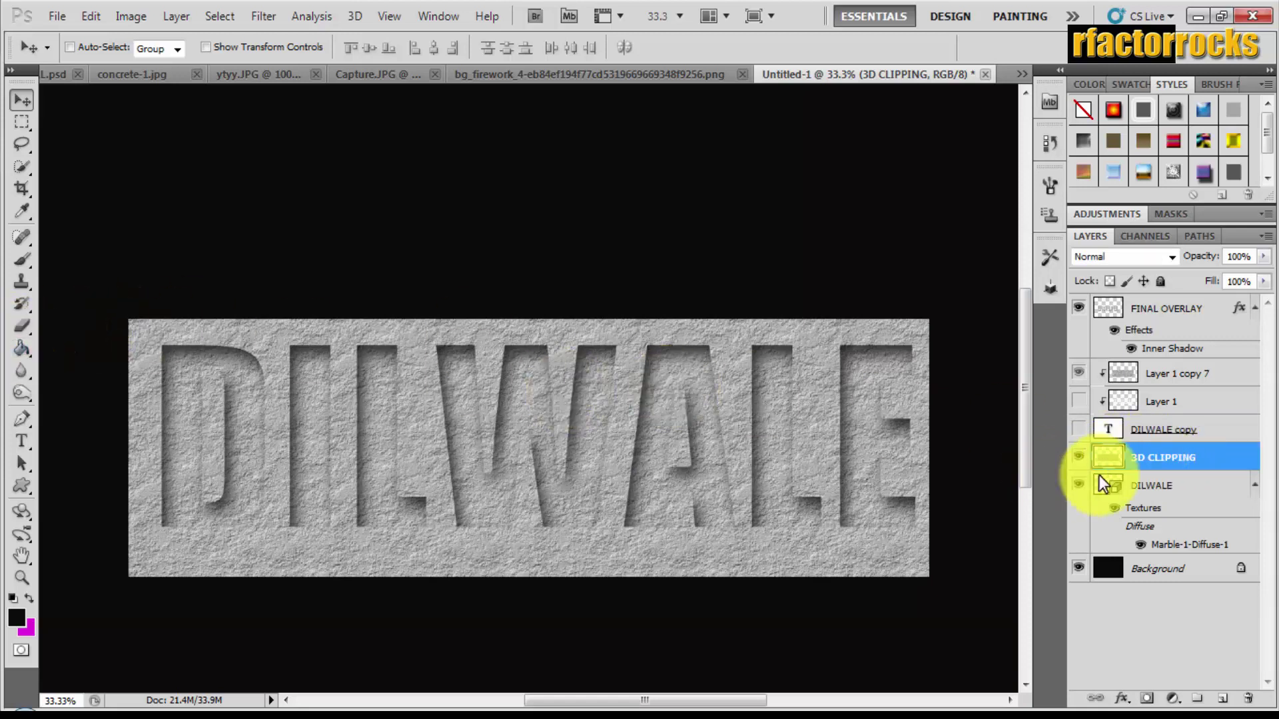
pyautogui.rightClick(1136, 470)
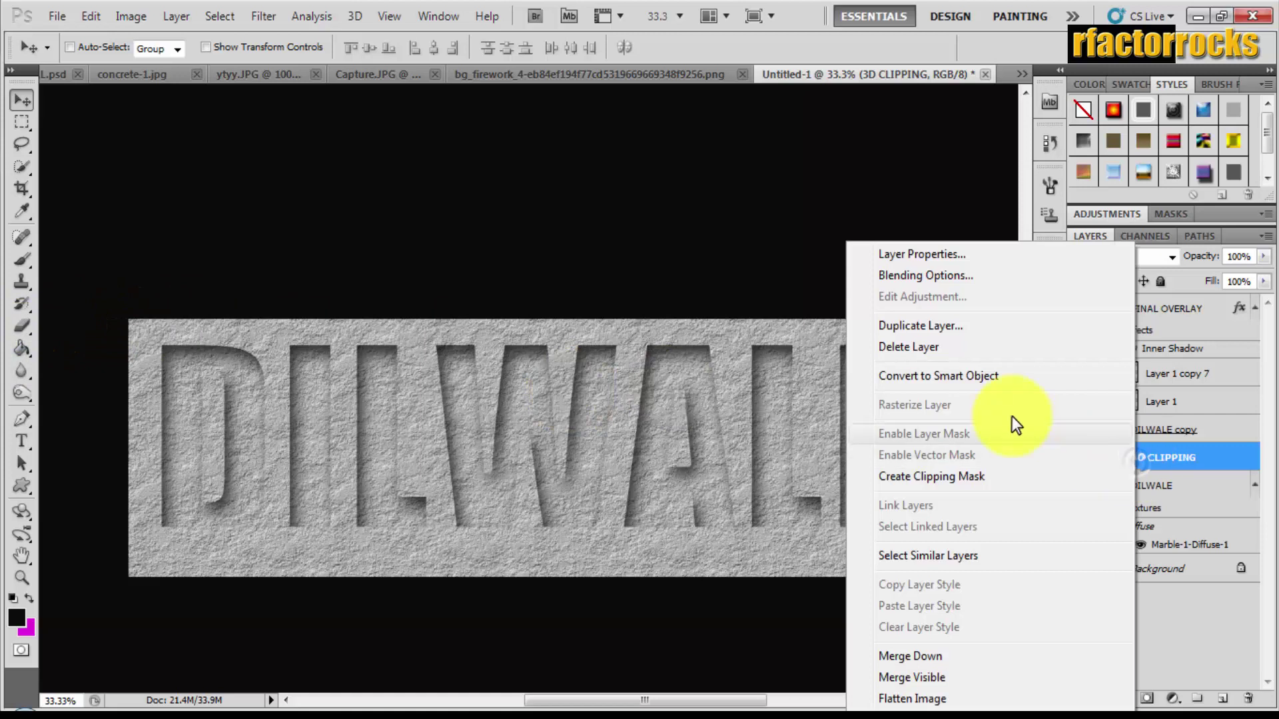
pyautogui.click(982, 475)
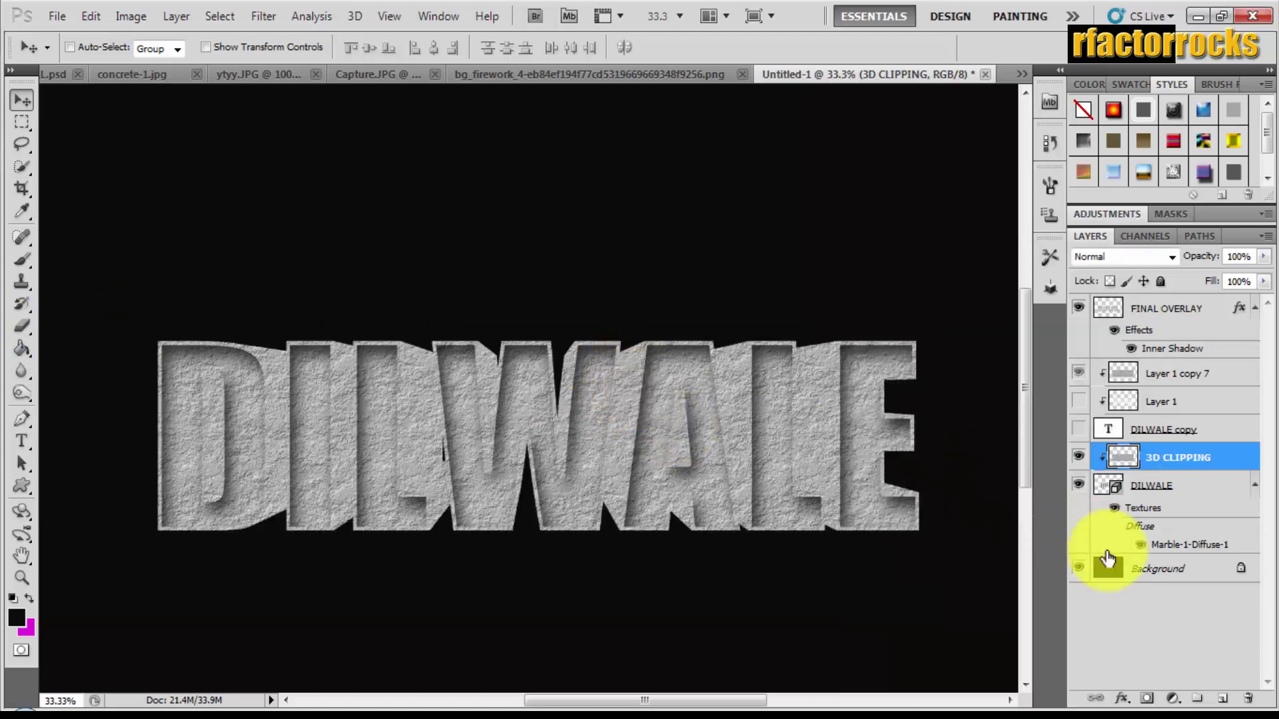
# Apply a Reflected Foreground to Transparent gradient overlay to 3D CLIPPING, then hide the layer.
pyautogui.click(1123, 694)
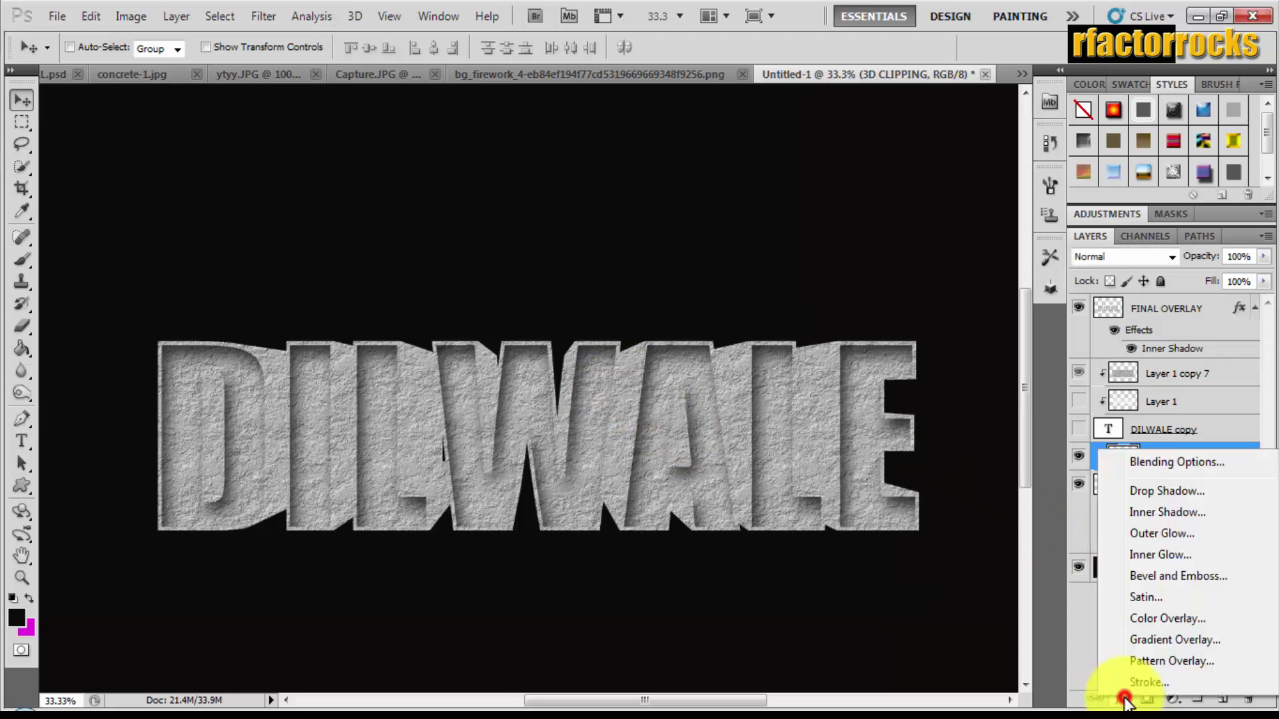
pyautogui.click(1142, 641)
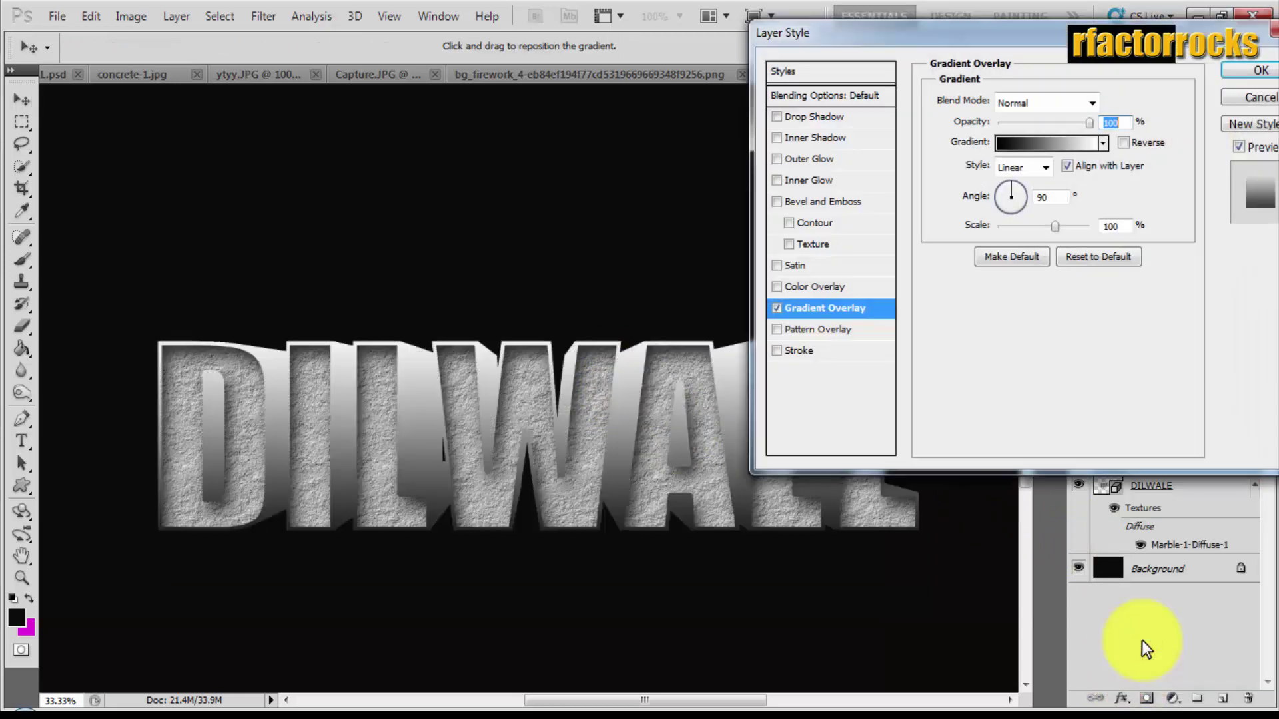
pyautogui.click(1033, 145)
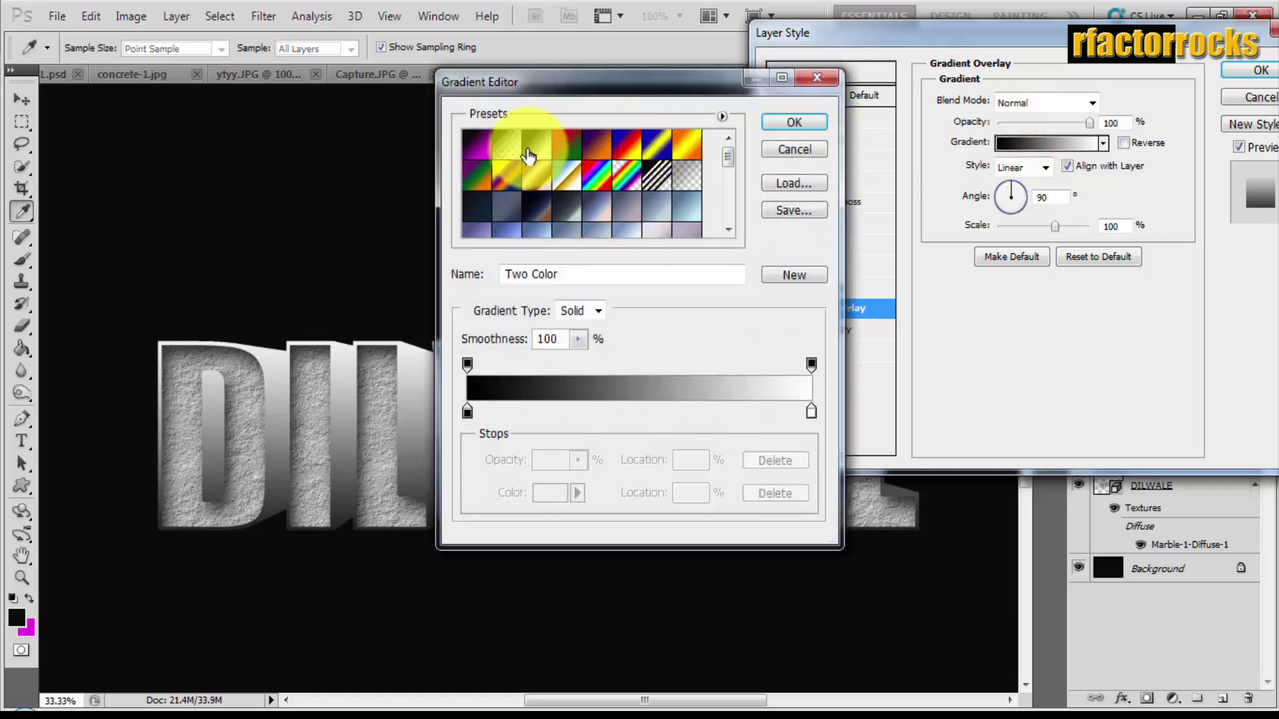
pyautogui.click(508, 145)
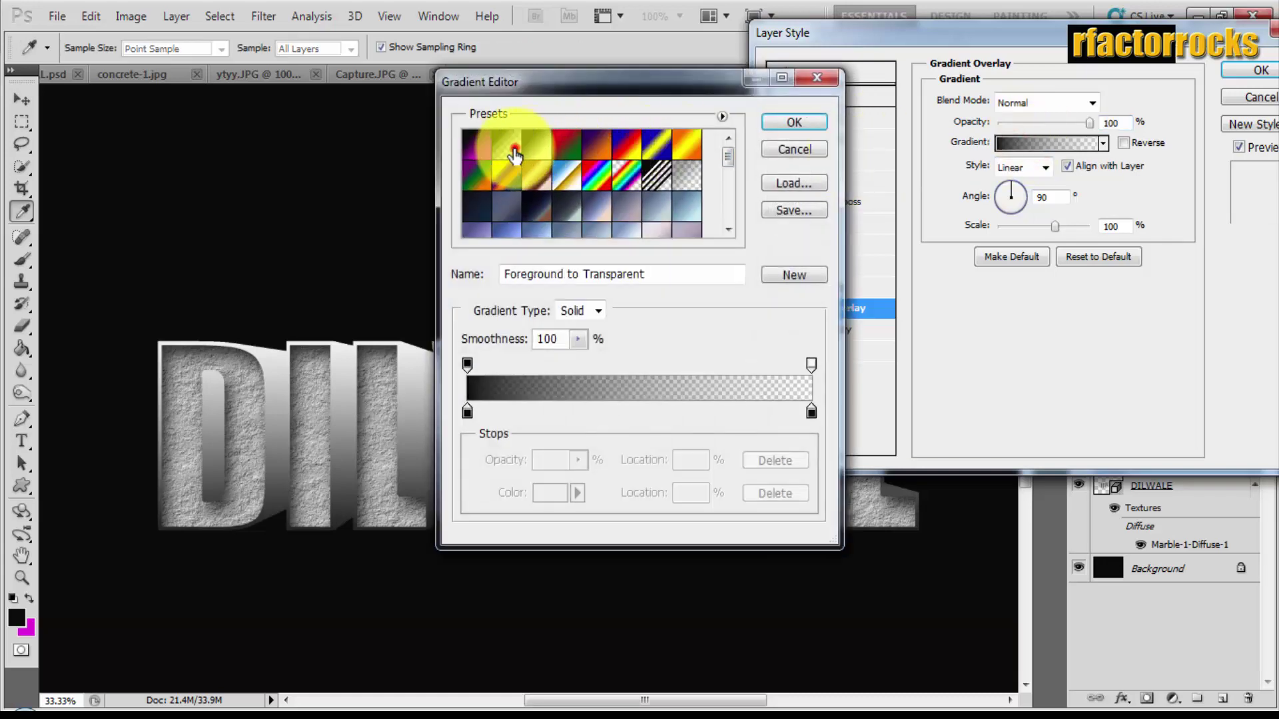
pyautogui.click(786, 125)
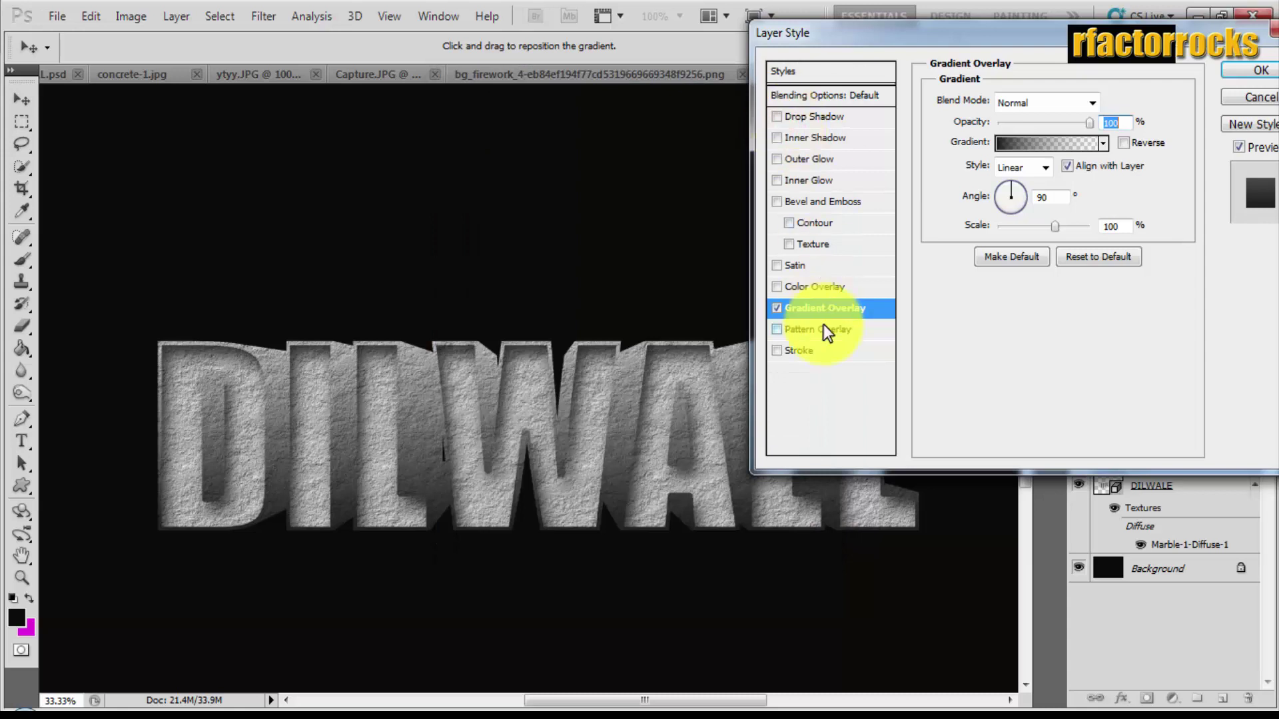
pyautogui.click(1020, 169)
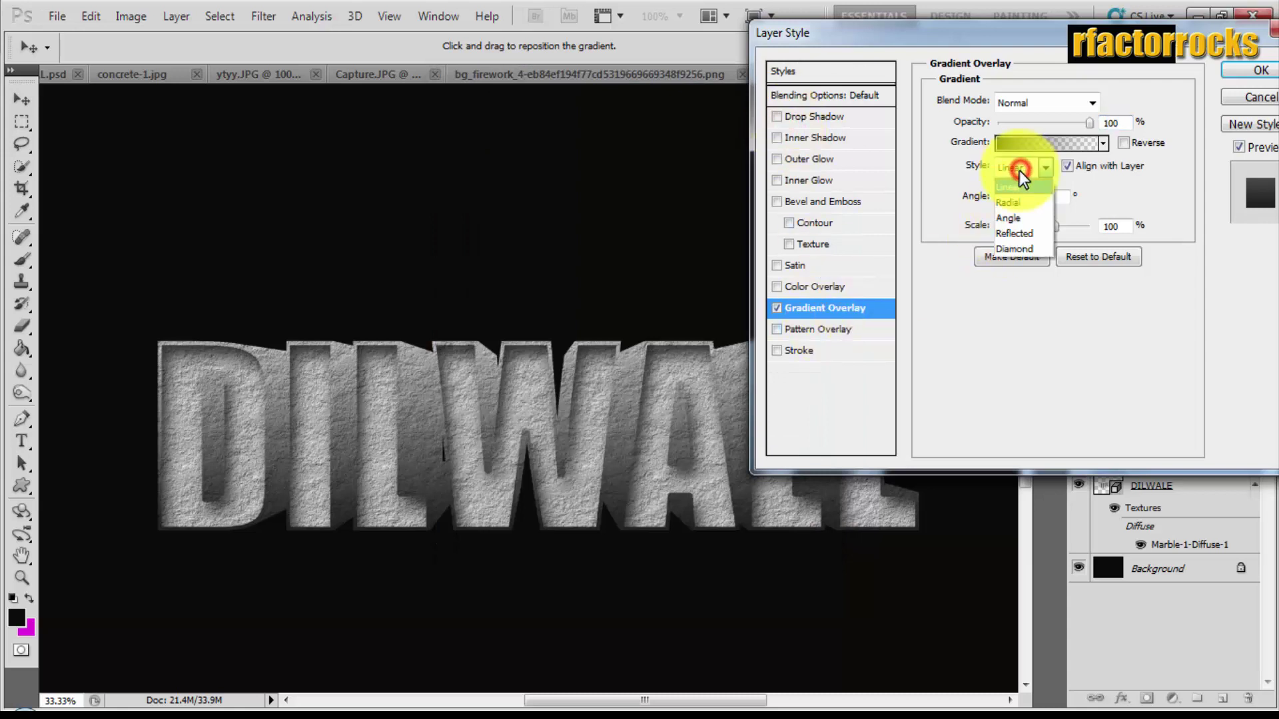
pyautogui.click(1017, 231)
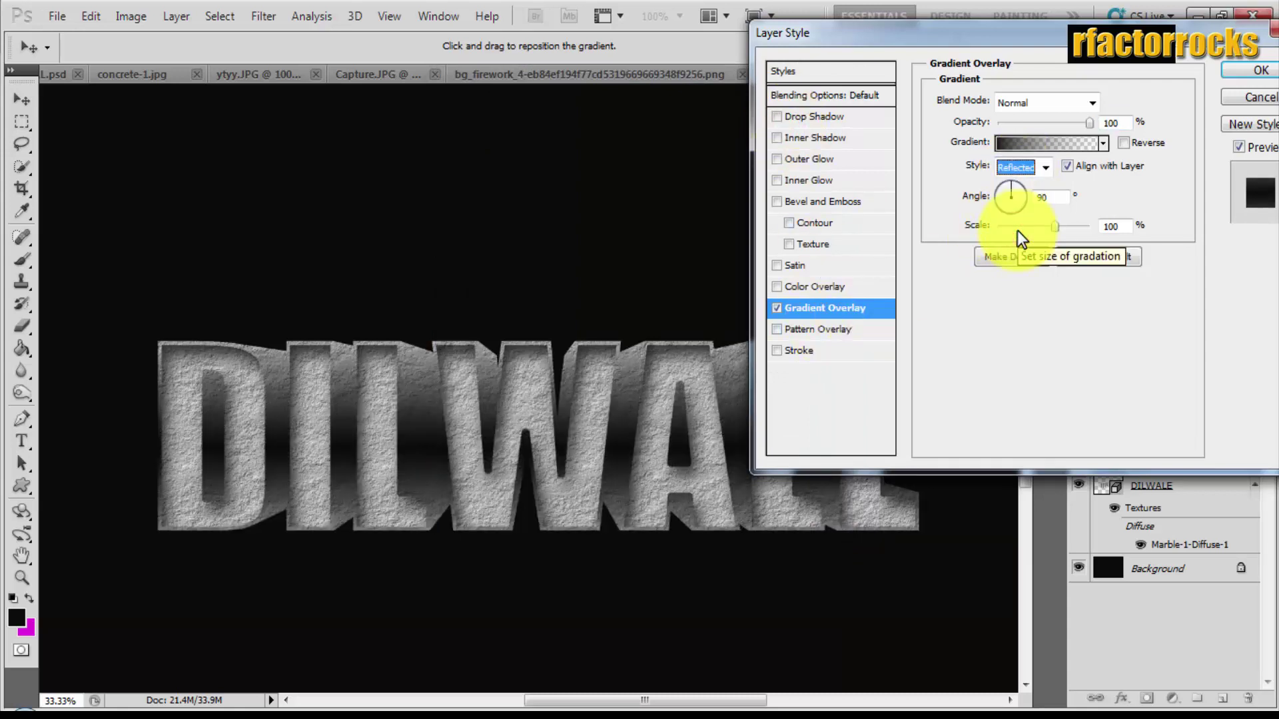
pyautogui.click(1246, 106)
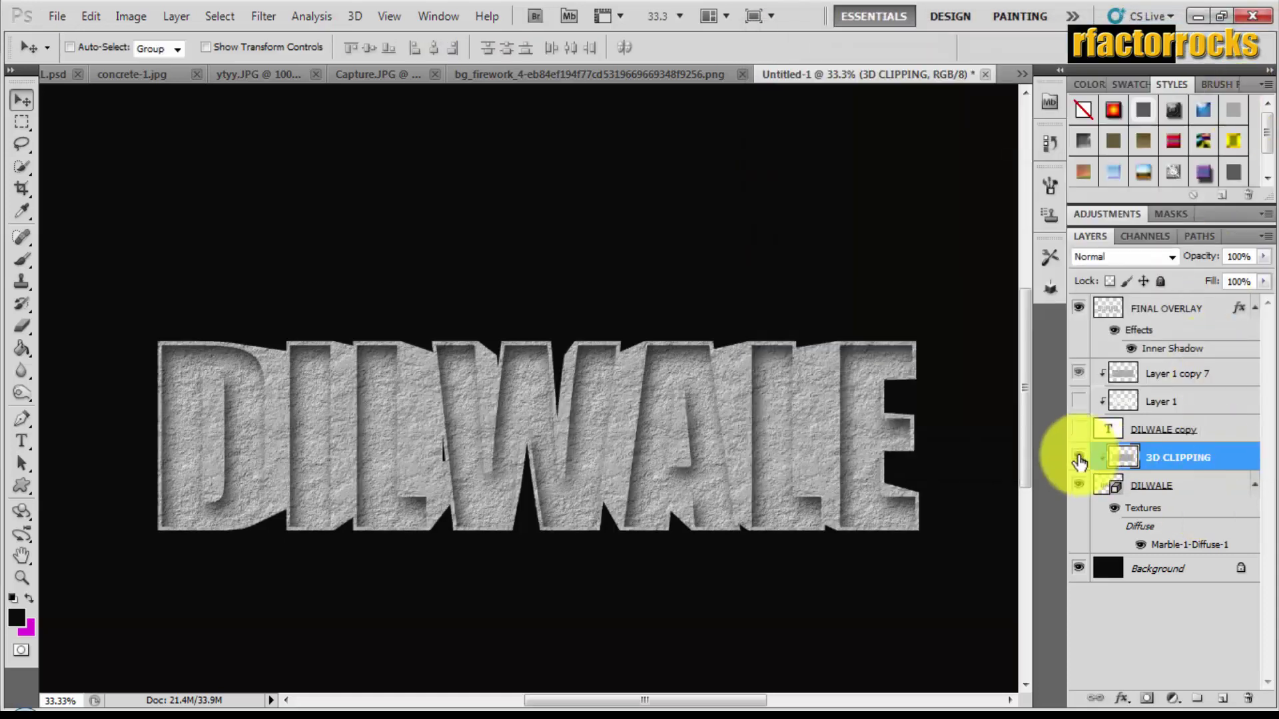
pyautogui.click(1080, 459)
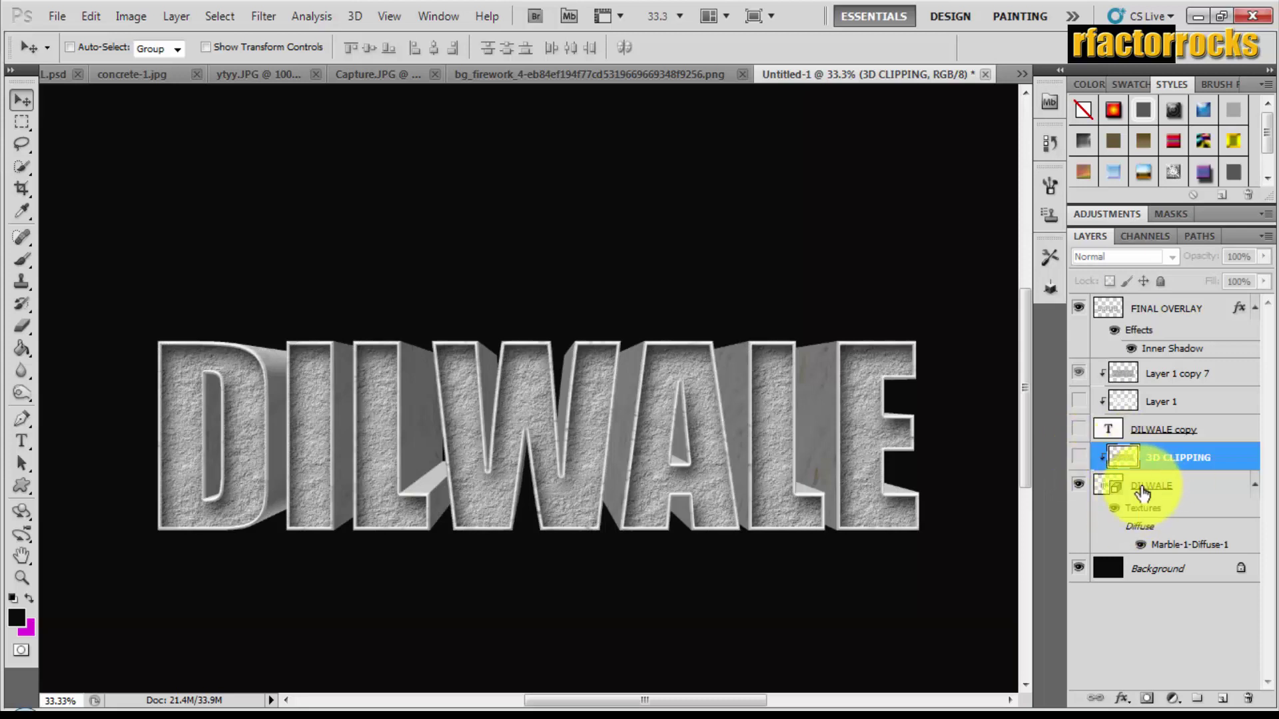
# Close concrete-1.jpg and paste the burning car into Untitled-1 below the right end of DILWALE.
pyautogui.click(162, 74)
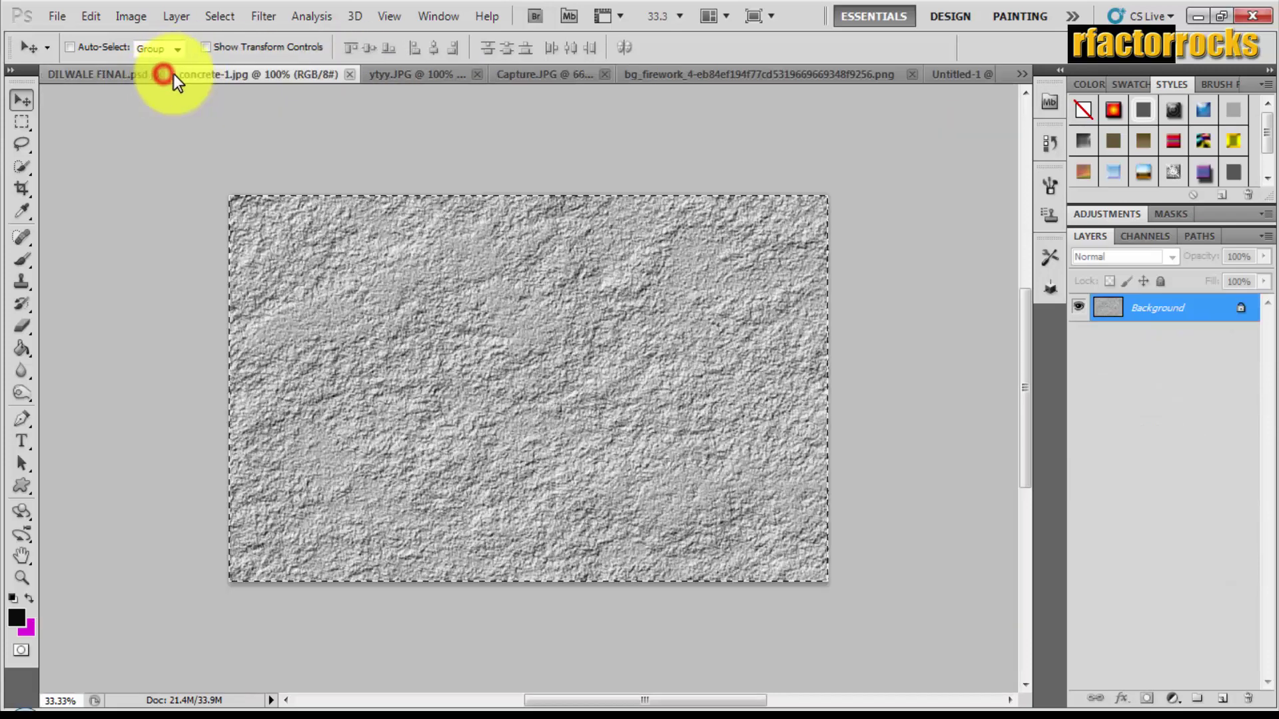
pyautogui.click(350, 74)
pyautogui.click(257, 75)
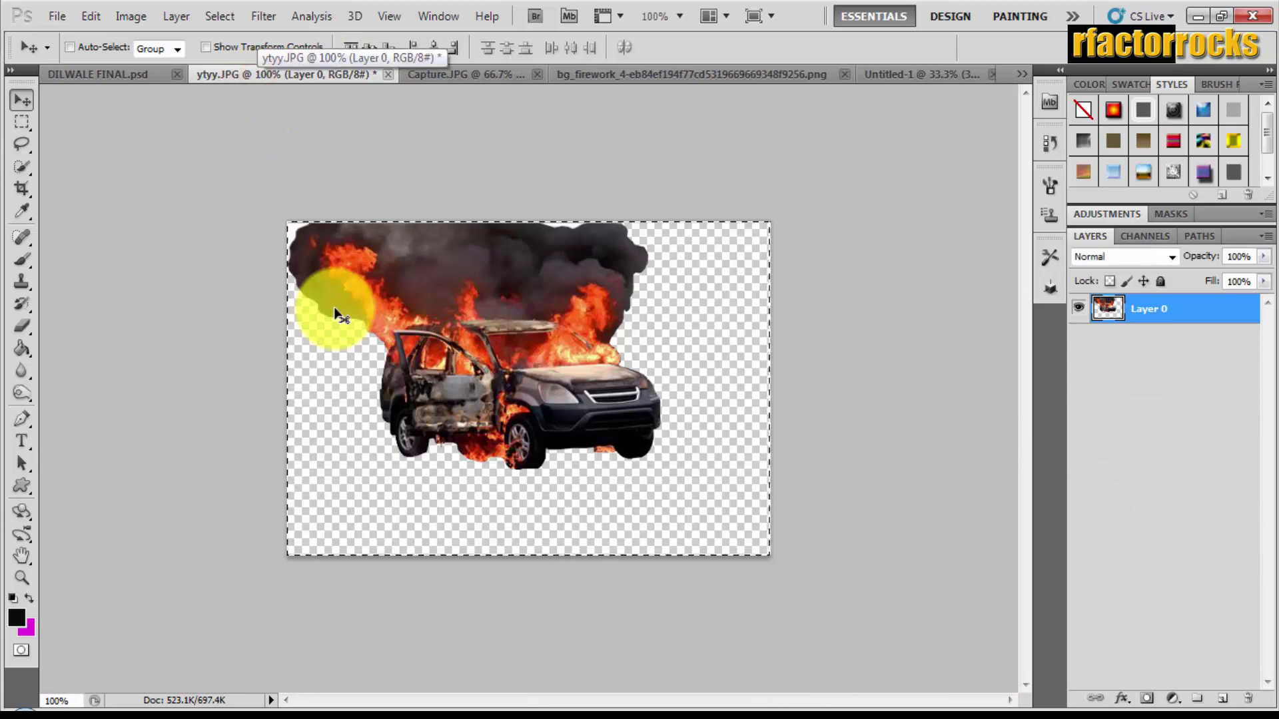
pyautogui.click(883, 74)
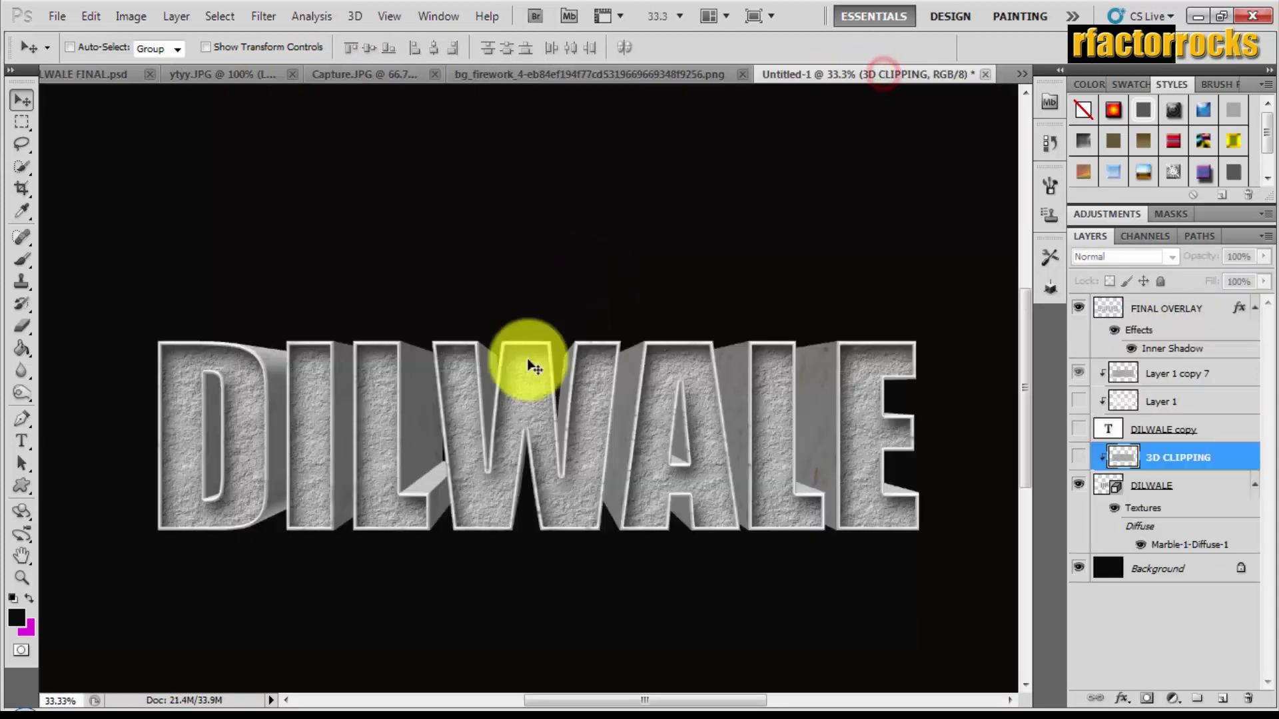
pyautogui.hotkey('ctrl', 'v')
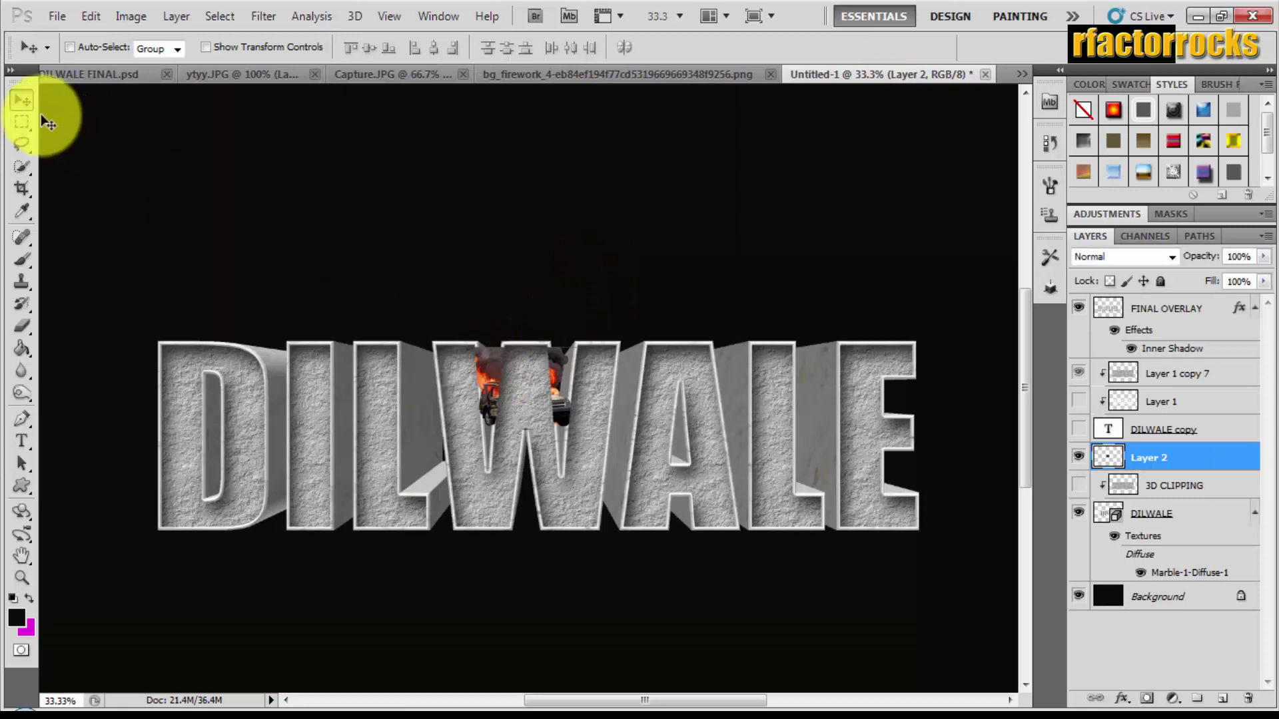
pyautogui.moveTo(375, 343)
pyautogui.mouseDown()
pyautogui.moveTo(876, 579)
pyautogui.moveTo(861, 568)
pyautogui.mouseUp()
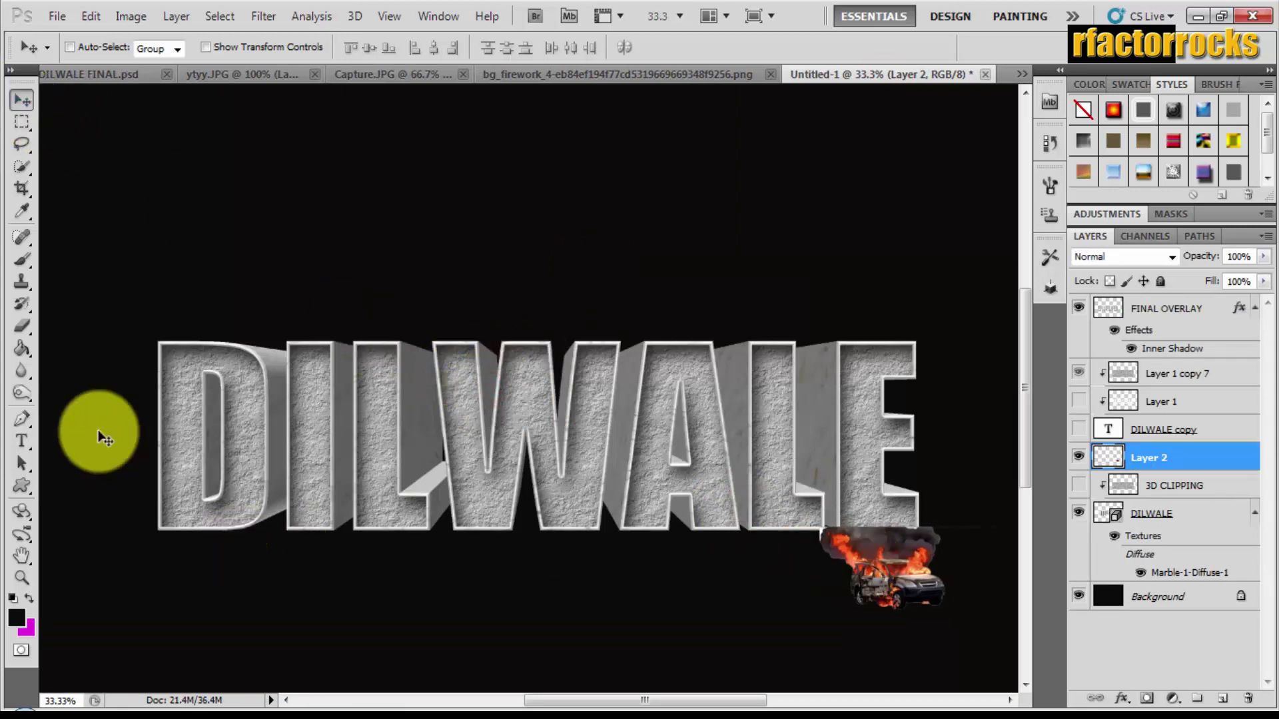
# Erase the stray smoke left of the burning car with the standard Eraser.
pyautogui.click(10, 308)
pyautogui.click(14, 326)
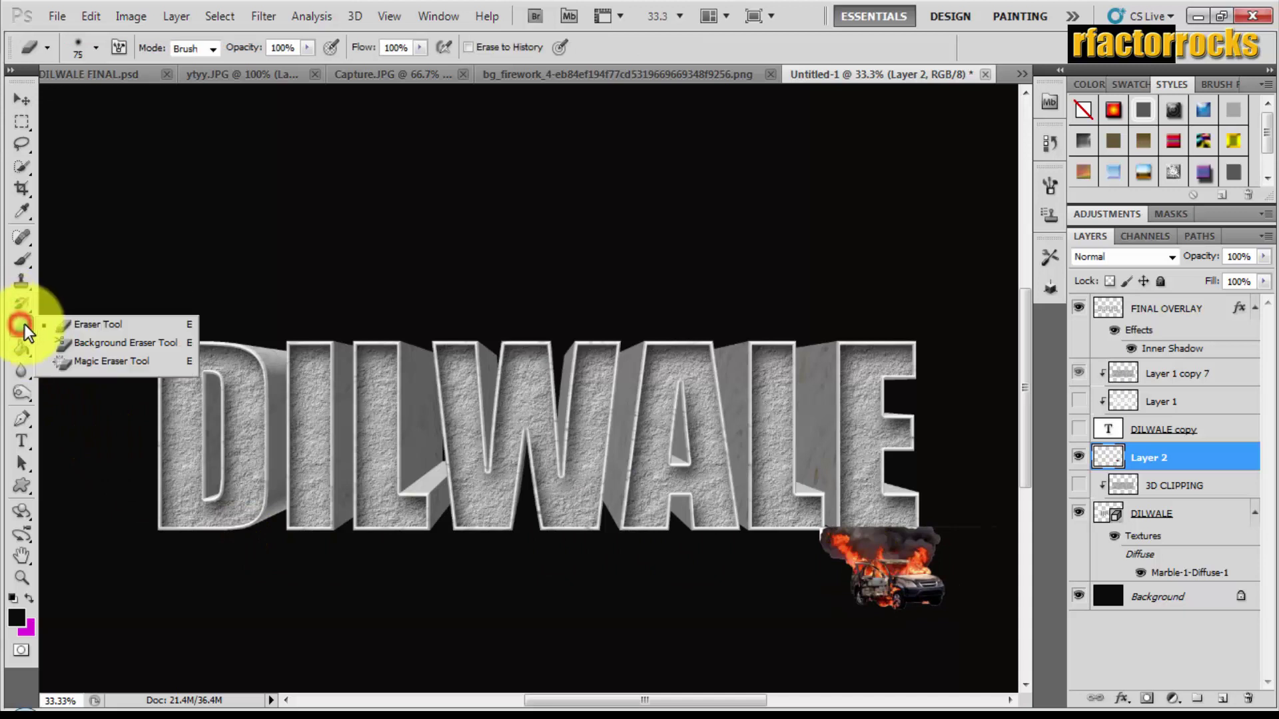
pyautogui.click(54, 326)
pyautogui.click(958, 531)
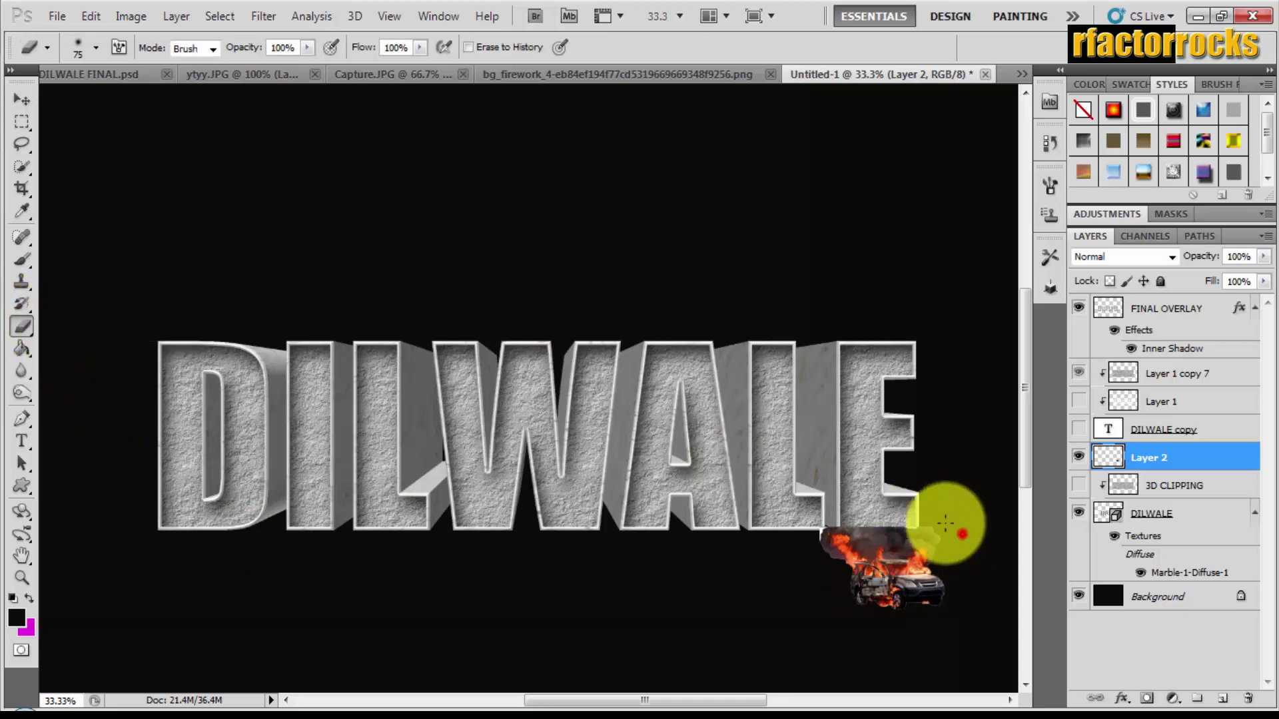
pyautogui.moveTo(951, 530); pyautogui.dragTo(826, 531)
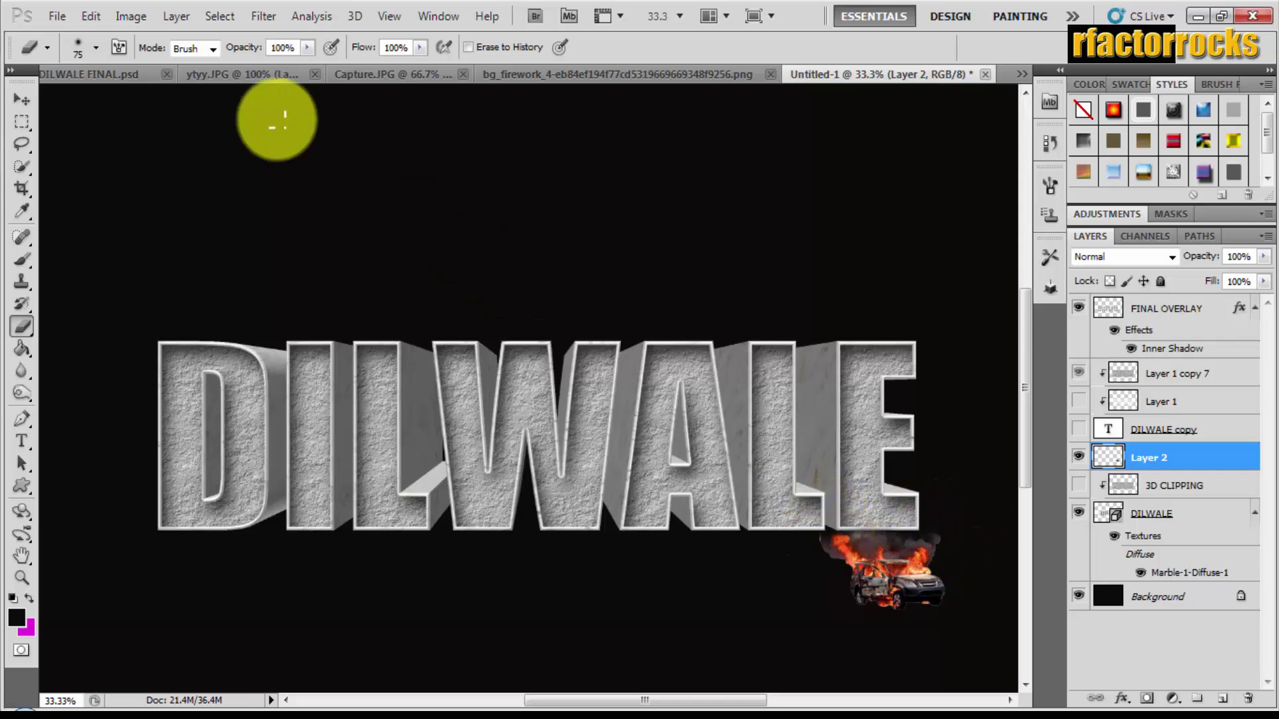
# Close the ytyy.JPG car image without saving changes.
pyautogui.click(219, 75)
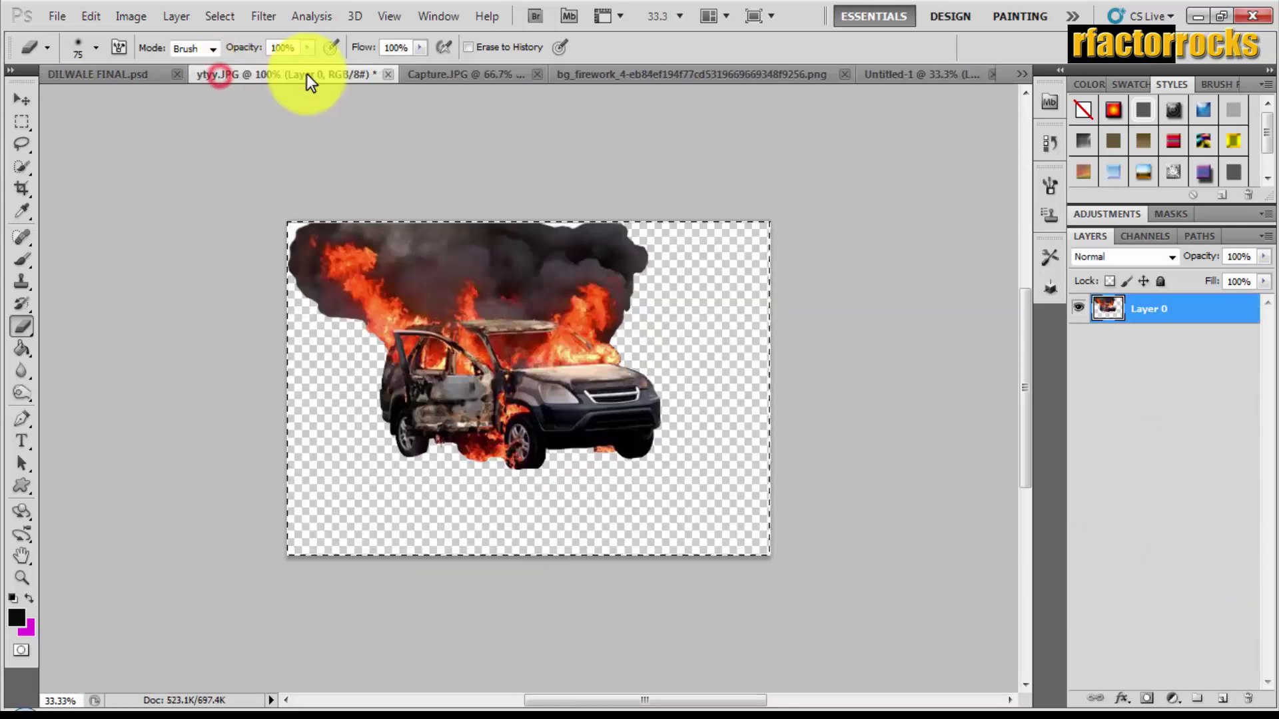
pyautogui.click(387, 74)
pyautogui.click(674, 274)
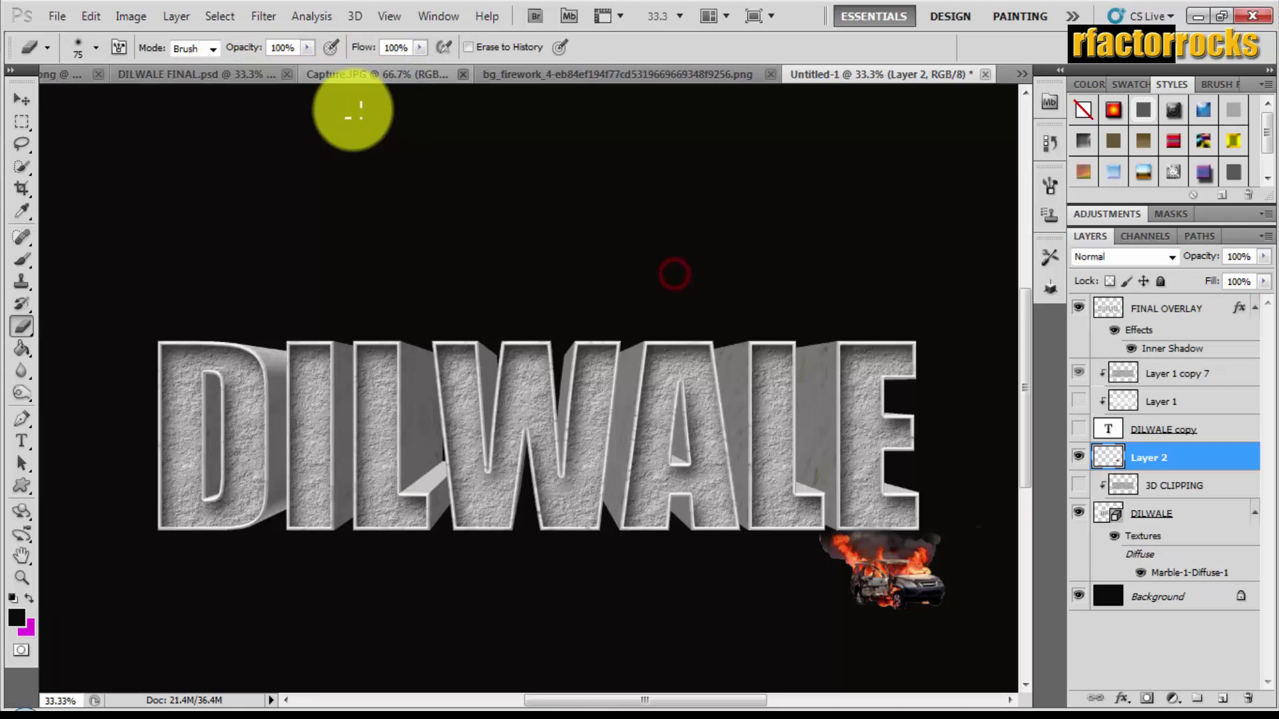
# Magic-erase the white areas above, right of and below the road in Capture.JPG.
pyautogui.click(326, 75)
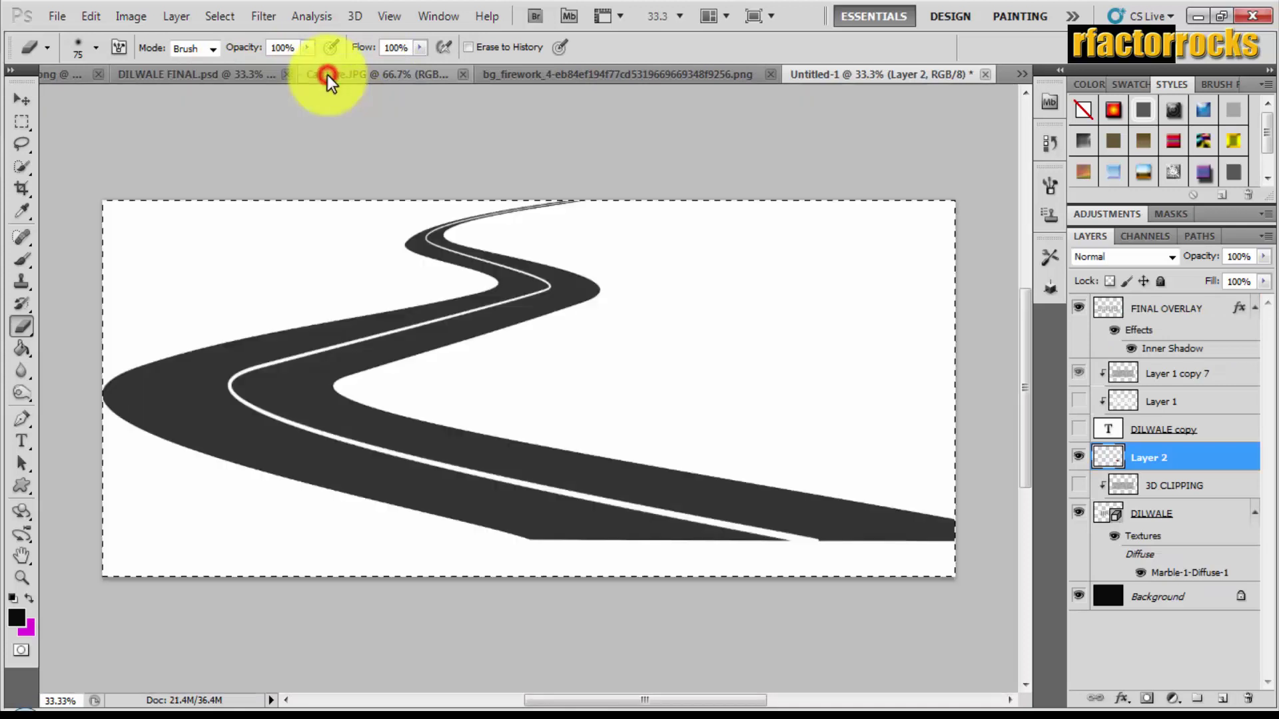
pyautogui.click(27, 322)
pyautogui.click(73, 361)
pyautogui.click(148, 294)
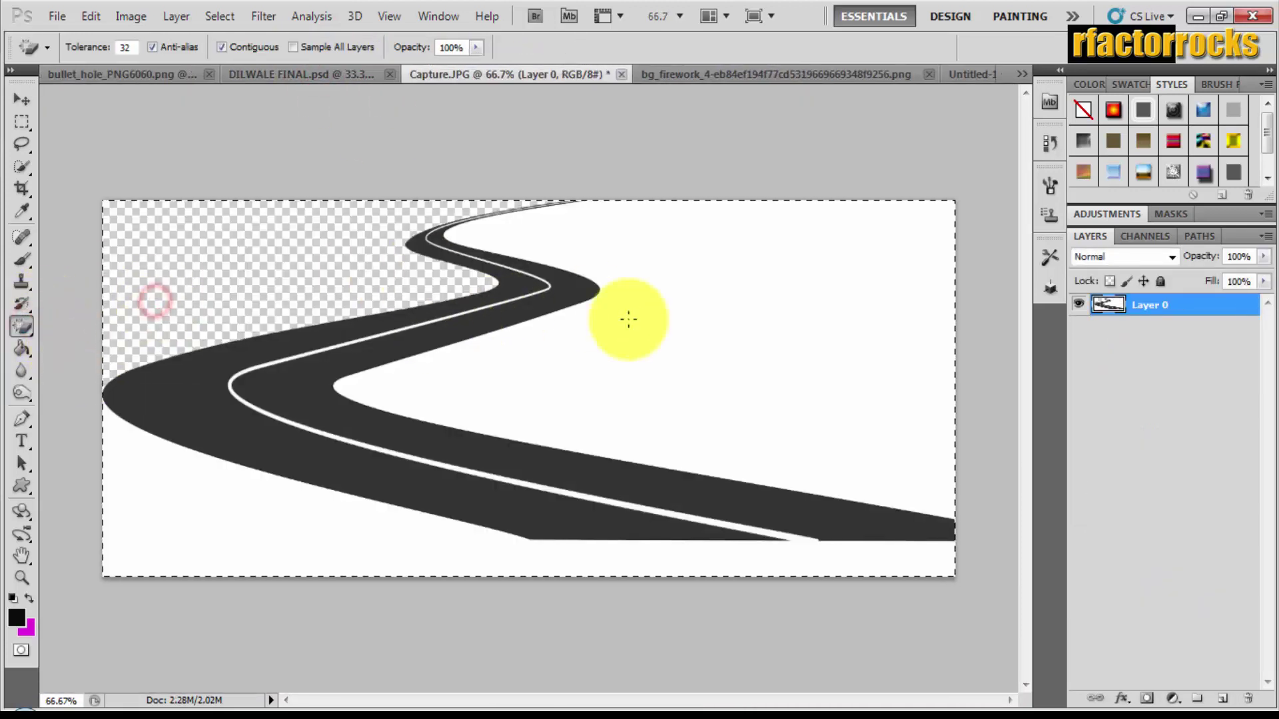
pyautogui.click(707, 331)
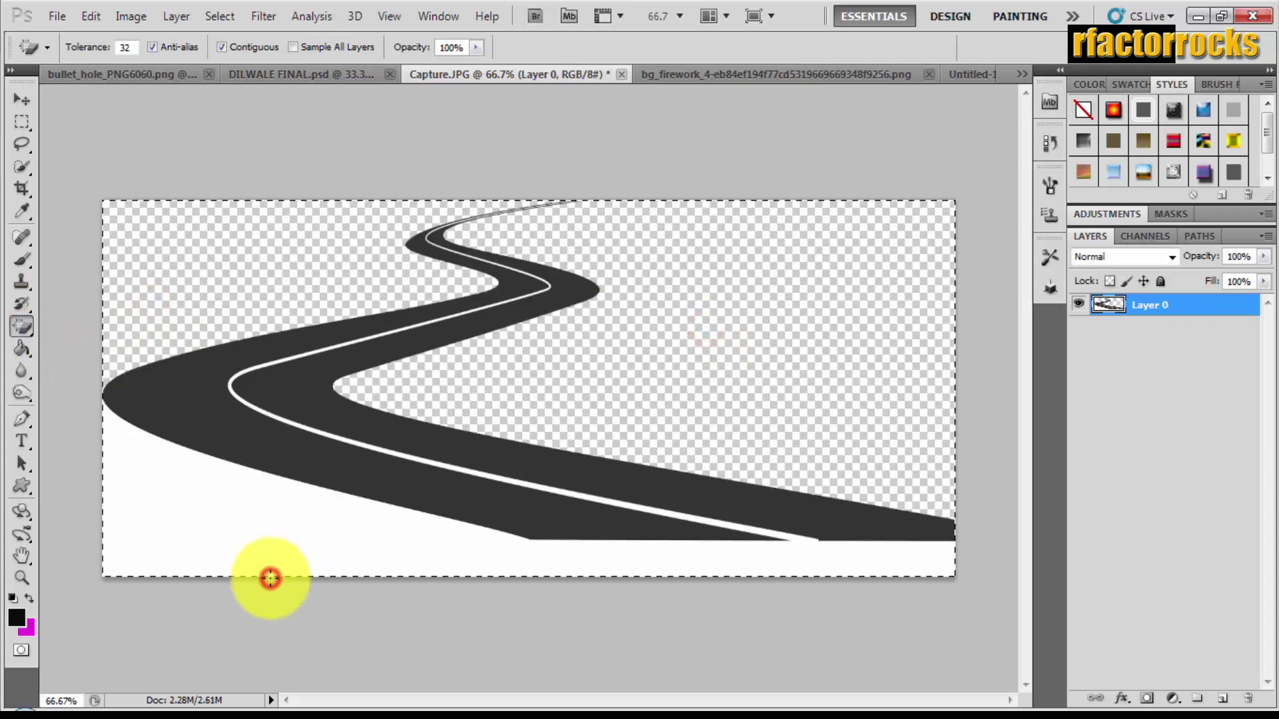
pyautogui.click(267, 557)
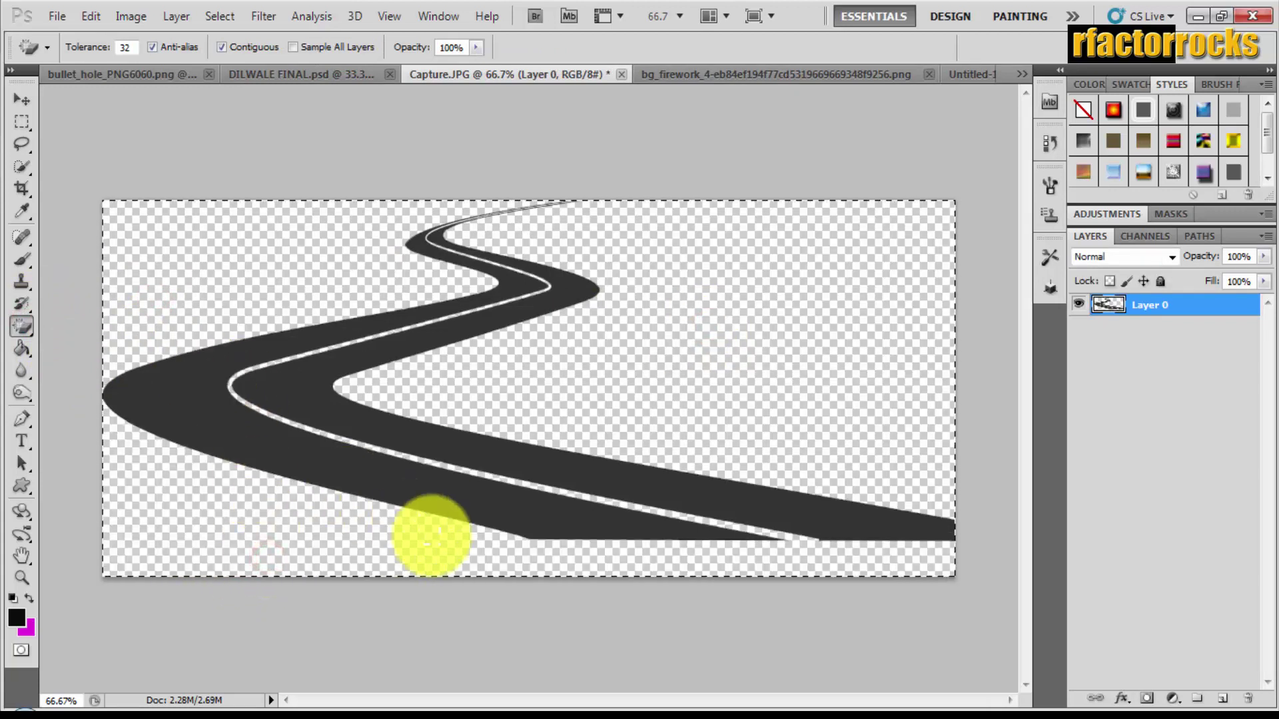
# Close Capture.JPG unsaved and paste the road as Layer 3, beneath and left of DILWALE.
pyautogui.click(621, 75)
pyautogui.click(658, 276)
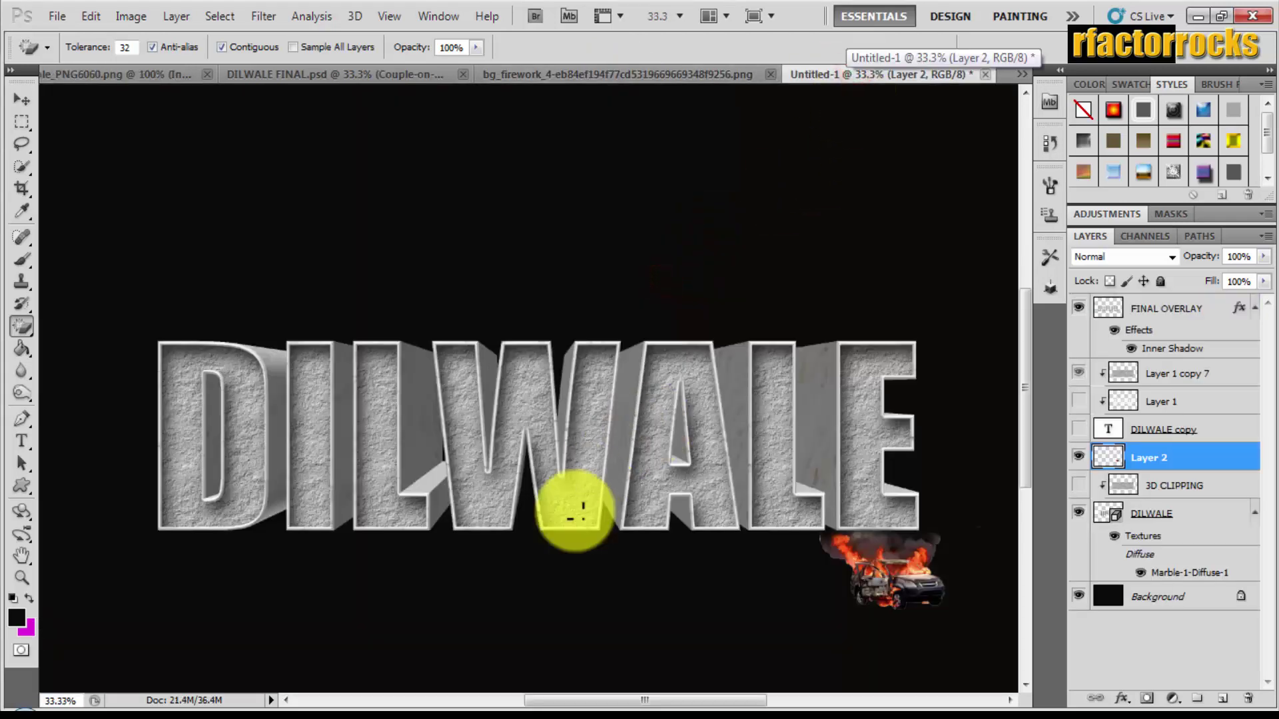
pyautogui.hotkey('ctrl', 'v')
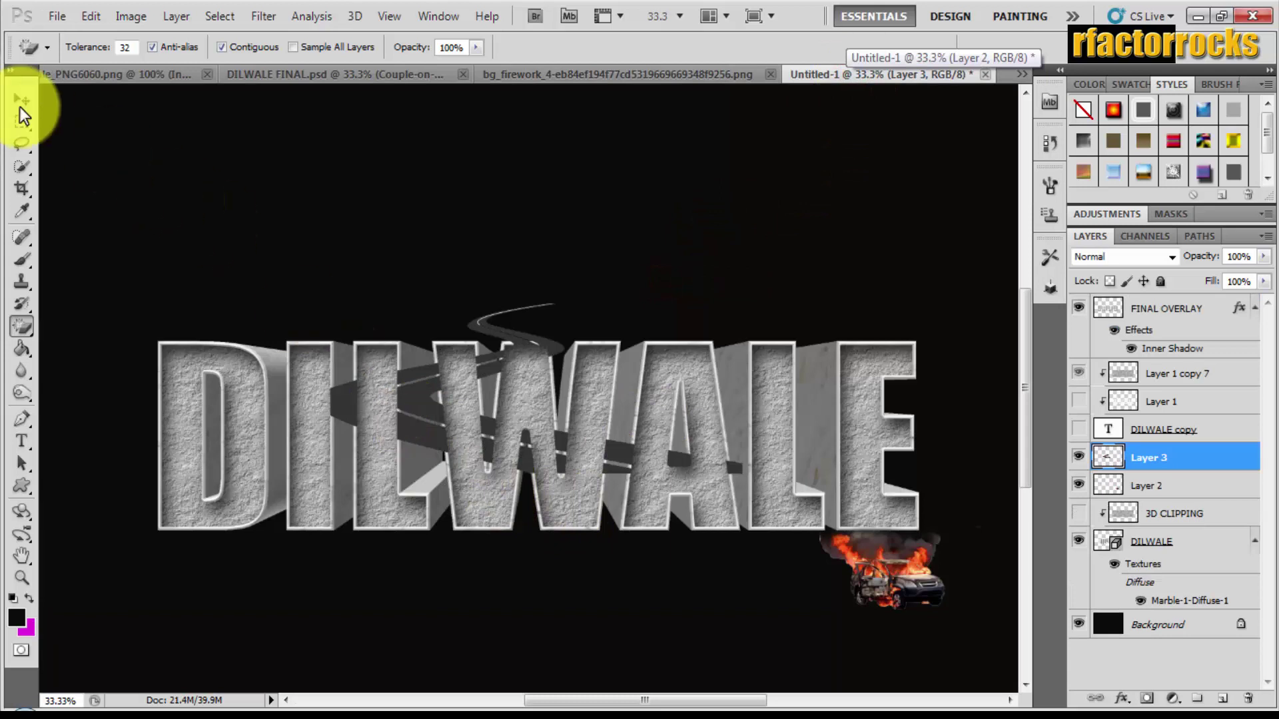
pyautogui.click(18, 100)
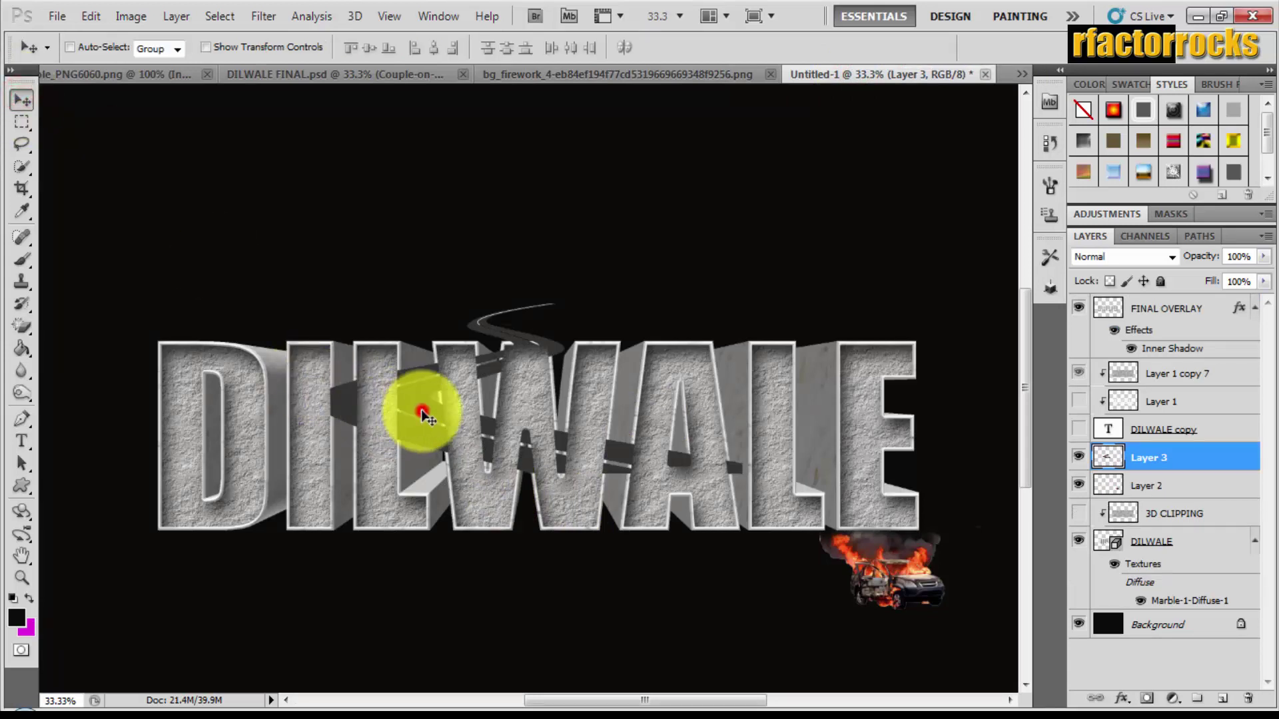
pyautogui.moveTo(421, 411)
pyautogui.mouseDown()
pyautogui.moveTo(415, 558)
pyautogui.moveTo(357, 559)
pyautogui.mouseUp()
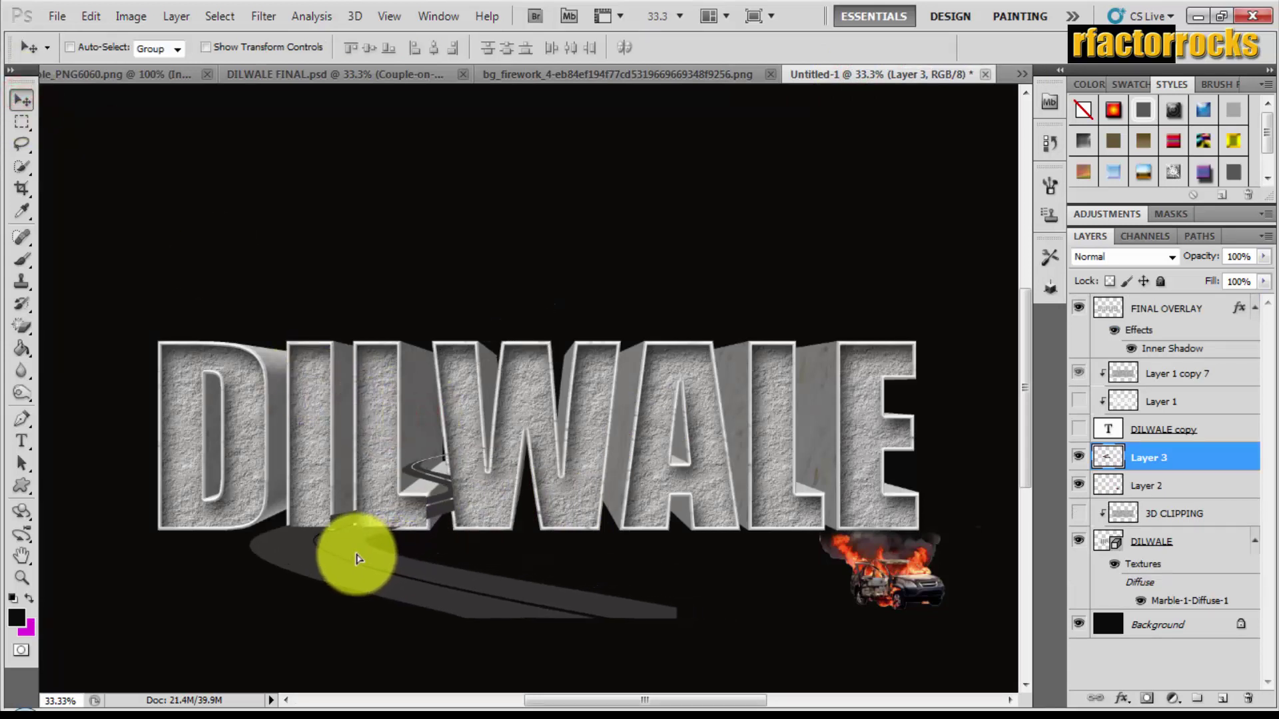
pyautogui.moveTo(357, 558); pyautogui.dragTo(248, 568)
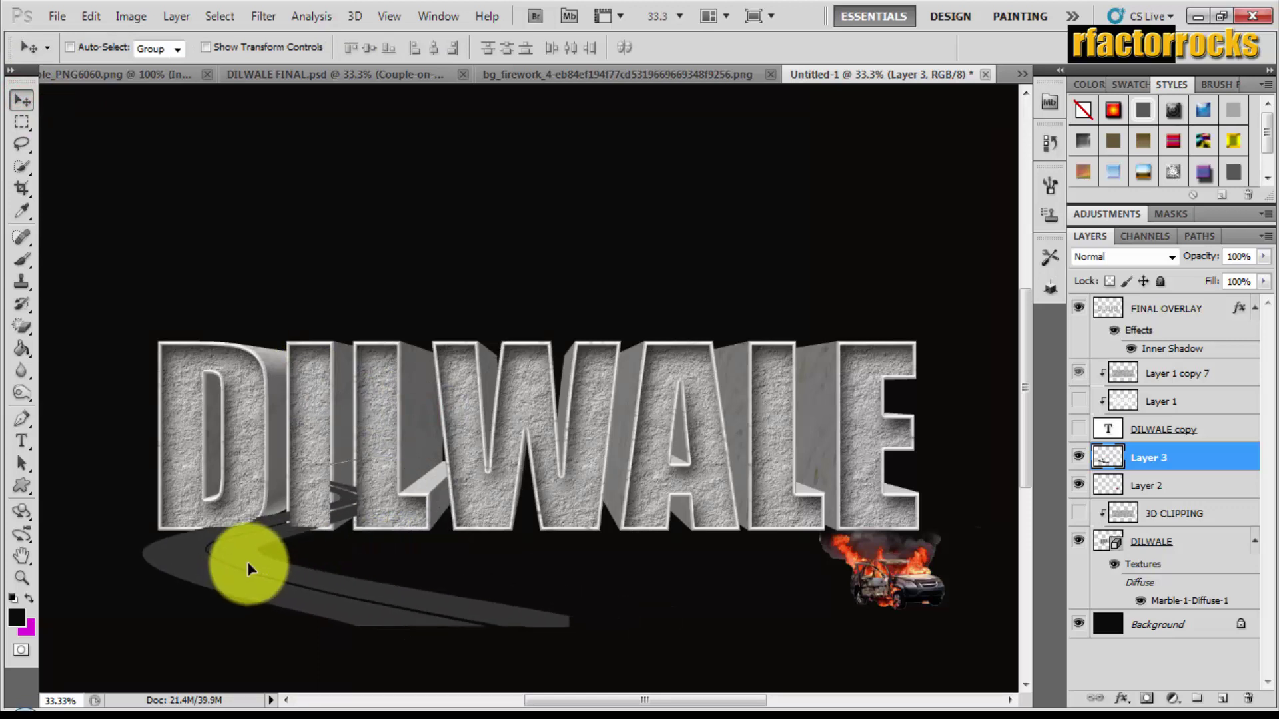
pyautogui.click(15, 334)
# Erase the road on Layer 3 where it overlaps the letters, using a 75 px eraser.
pyautogui.click(80, 320)
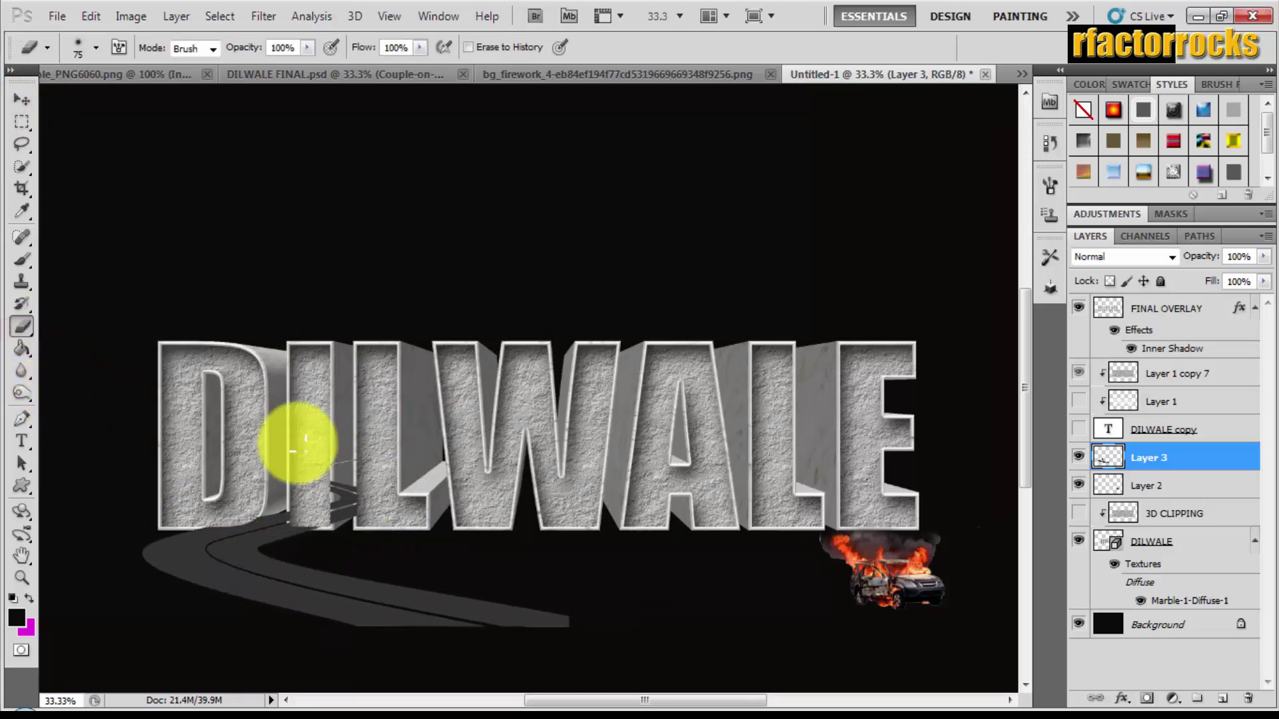
pyautogui.moveTo(298, 448)
pyautogui.mouseDown()
pyautogui.moveTo(248, 507)
pyautogui.moveTo(305, 470)
pyautogui.moveTo(460, 462)
pyautogui.mouseUp()
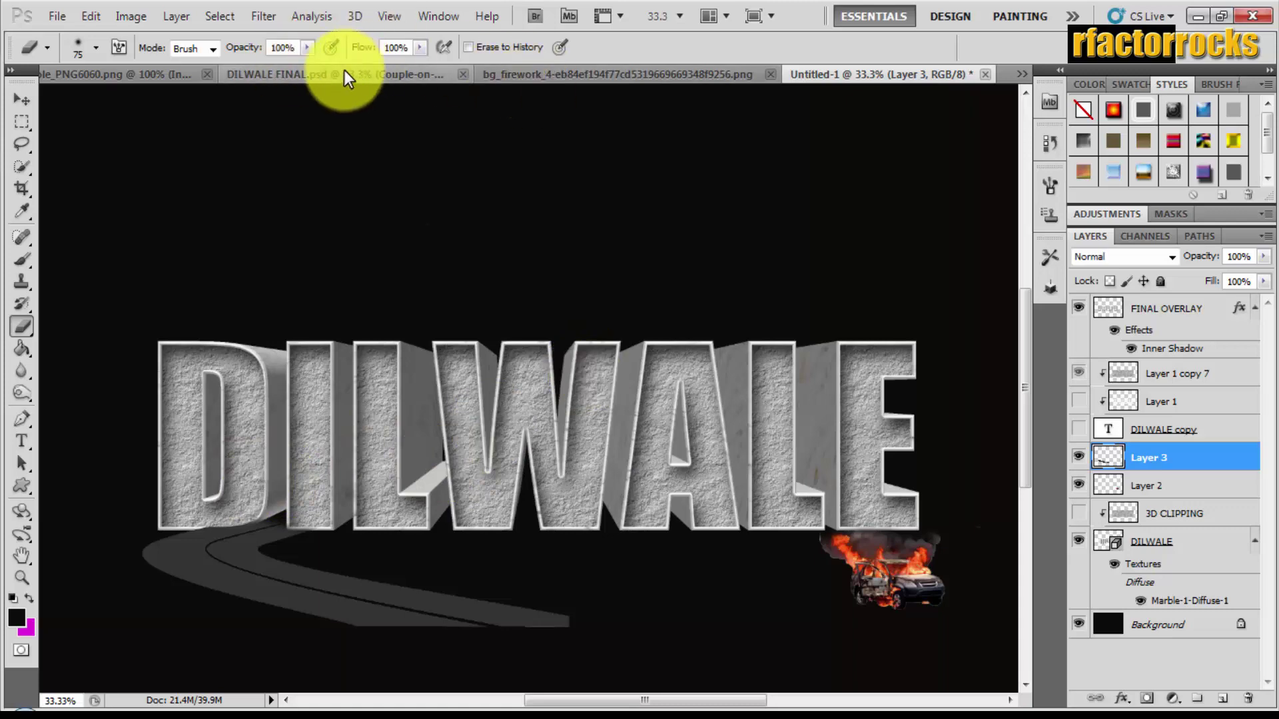
# Copy bullet_hole_PNG6060.png, close it, and return to Untitled-1 after viewing DILWALE FINAL.psd.
pyautogui.click(143, 72)
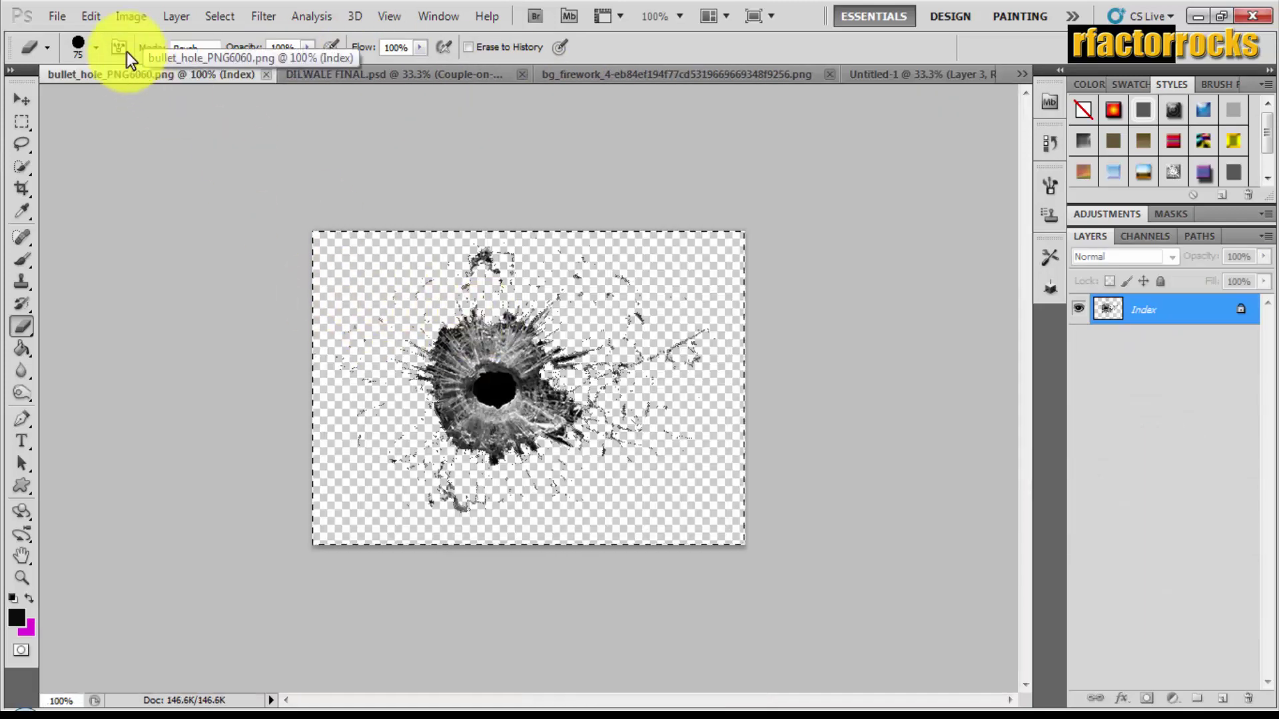
pyautogui.click(78, 18)
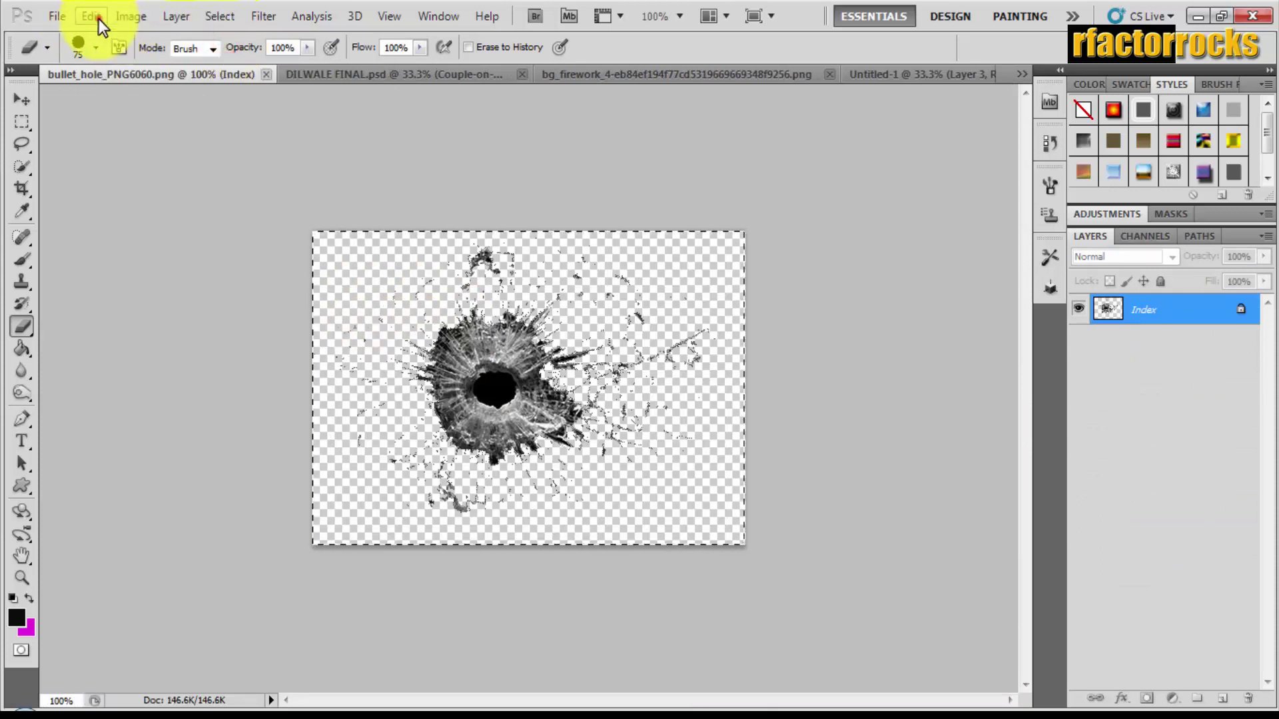
pyautogui.click(99, 19)
pyautogui.click(134, 150)
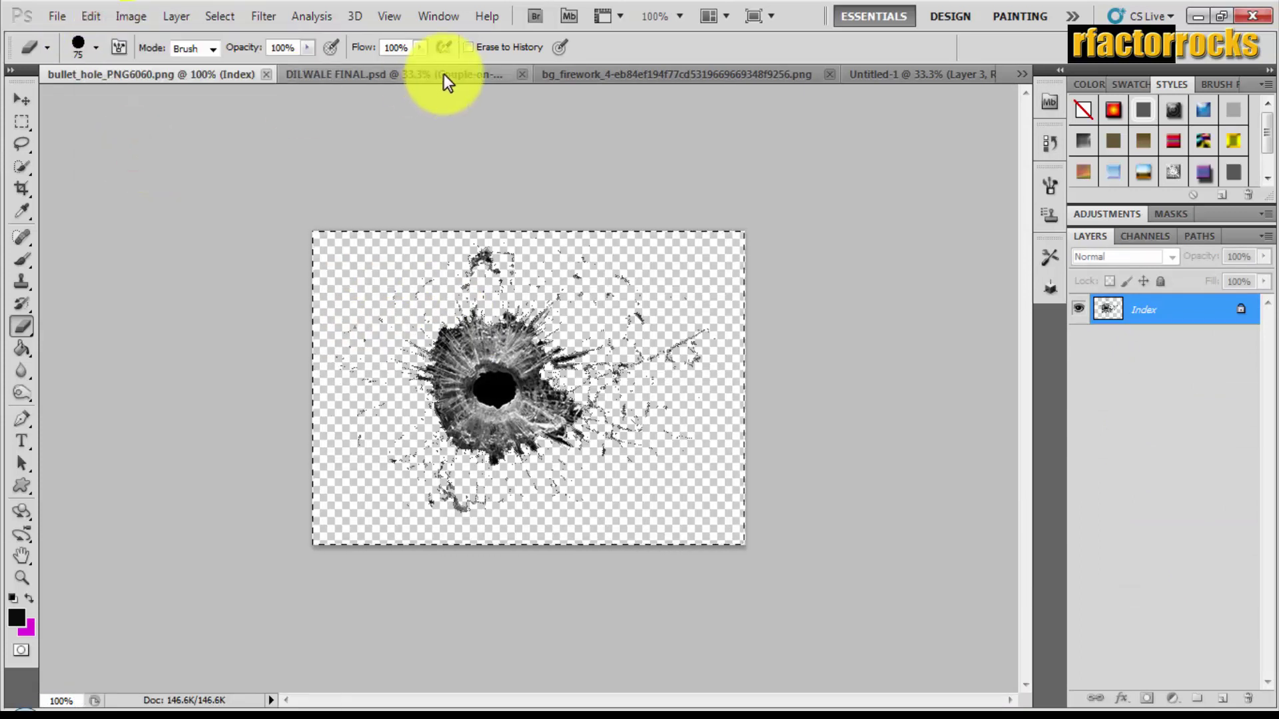
pyautogui.click(265, 74)
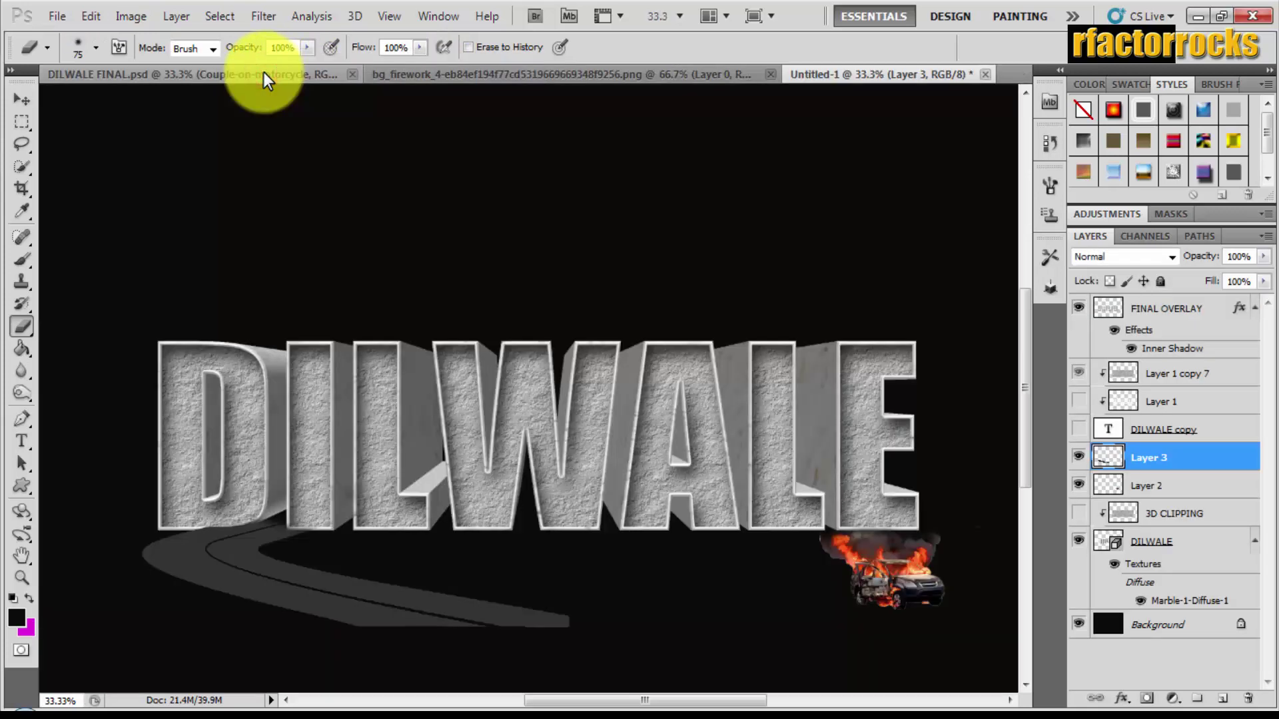
pyautogui.click(279, 69)
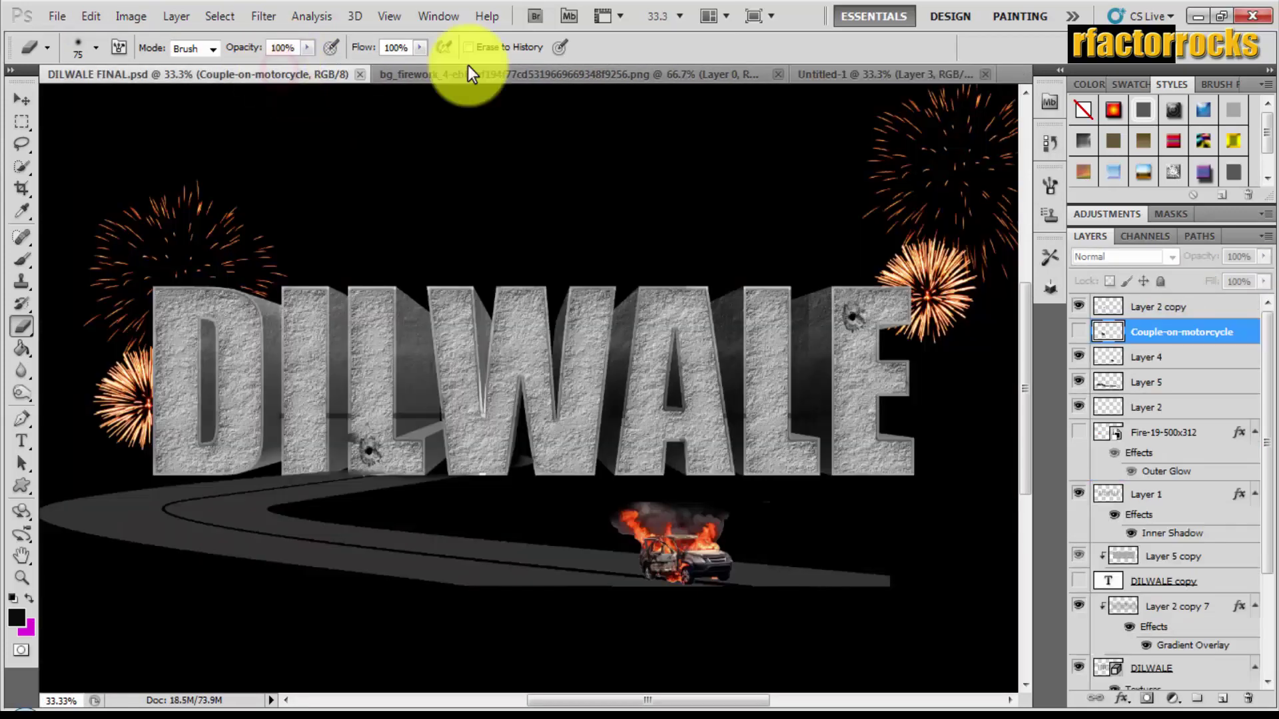
pyautogui.click(897, 69)
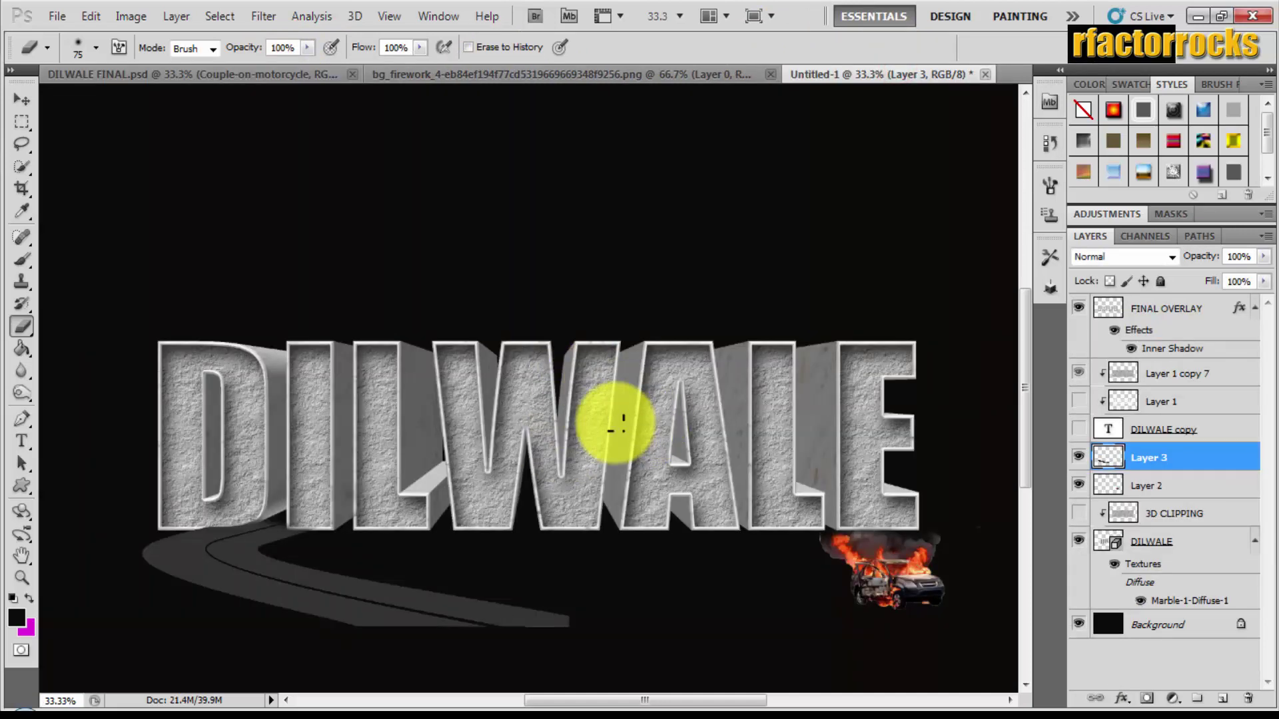
# Paste the bullet hole as Layer 4 at the top of the stack, scaled onto the E.
pyautogui.hotkey('ctrl', 'shift', 'alt', 'n')
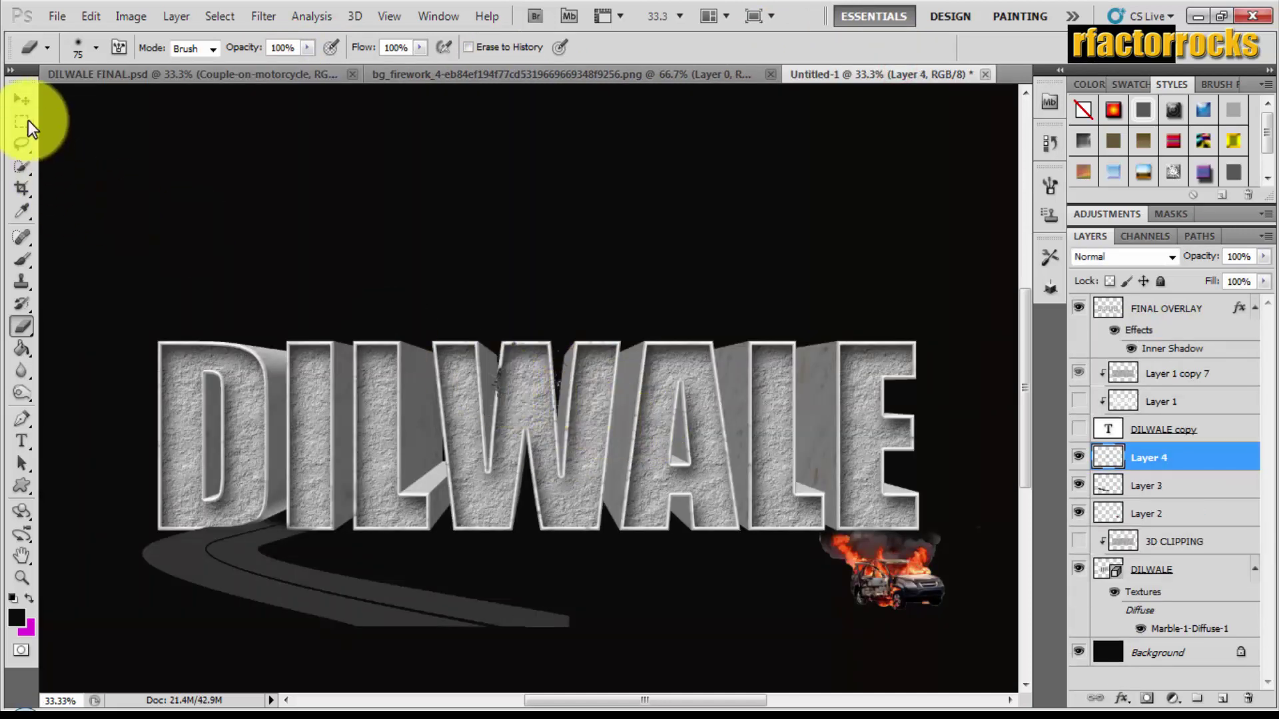
pyautogui.click(22, 100)
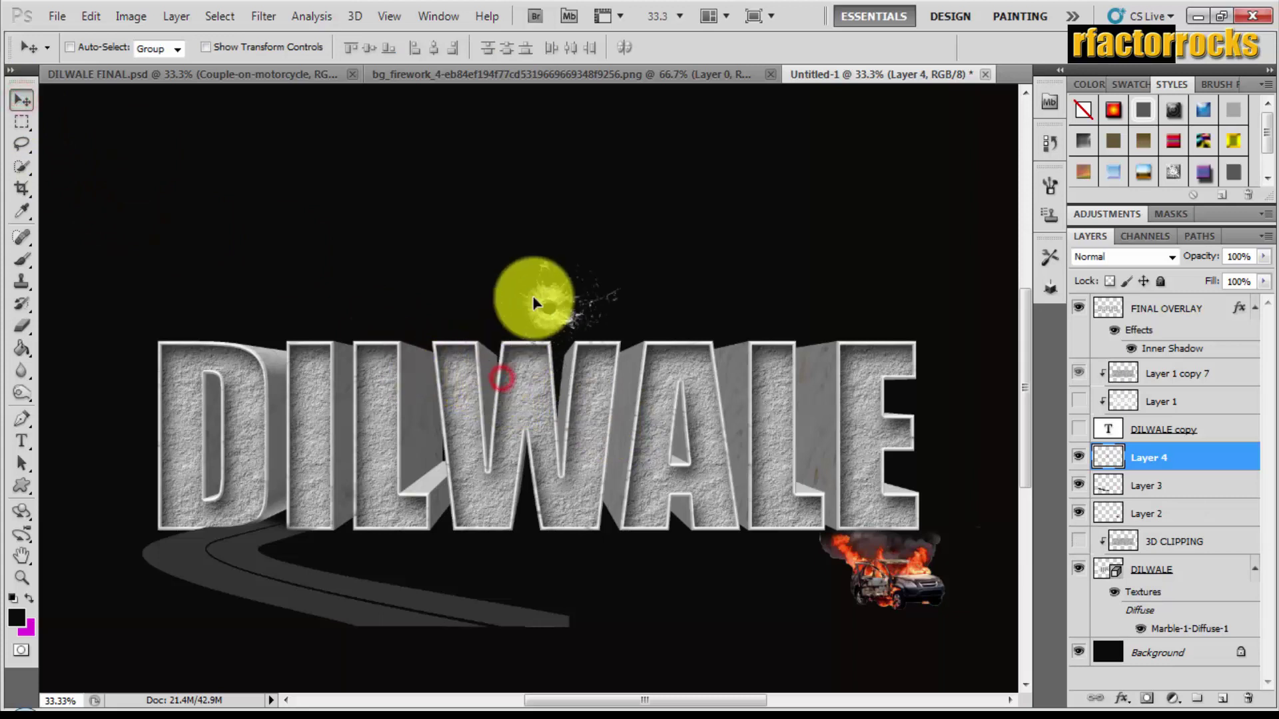
pyautogui.moveTo(1132, 458); pyautogui.dragTo(1132, 307)
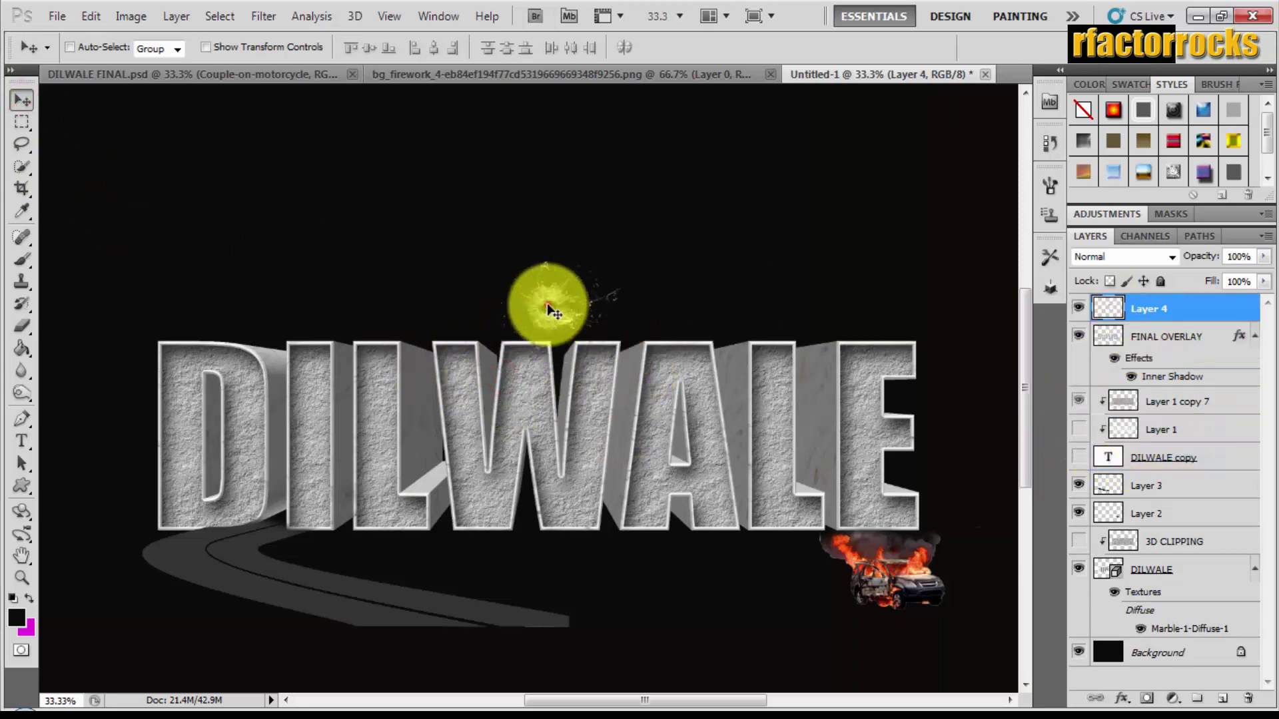
pyautogui.moveTo(548, 305)
pyautogui.mouseDown()
pyautogui.moveTo(770, 364)
pyautogui.moveTo(859, 371)
pyautogui.mouseUp()
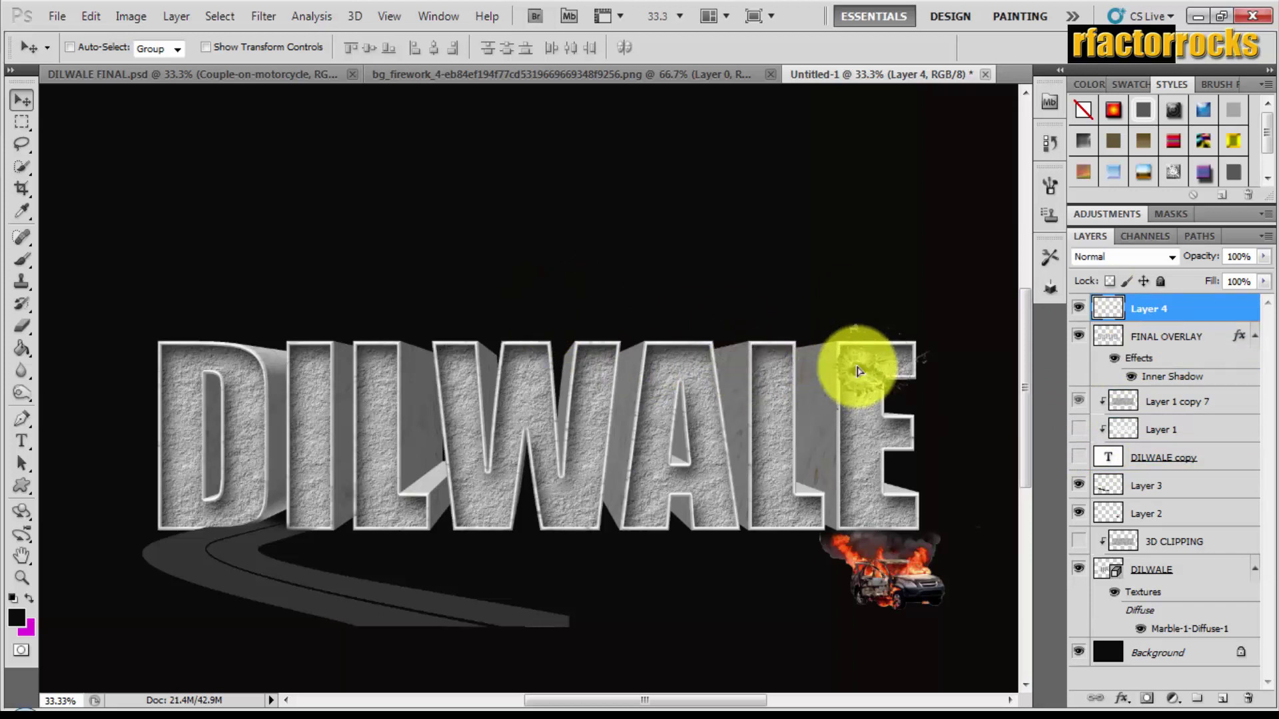
pyautogui.hotkey('ctrl', 't')
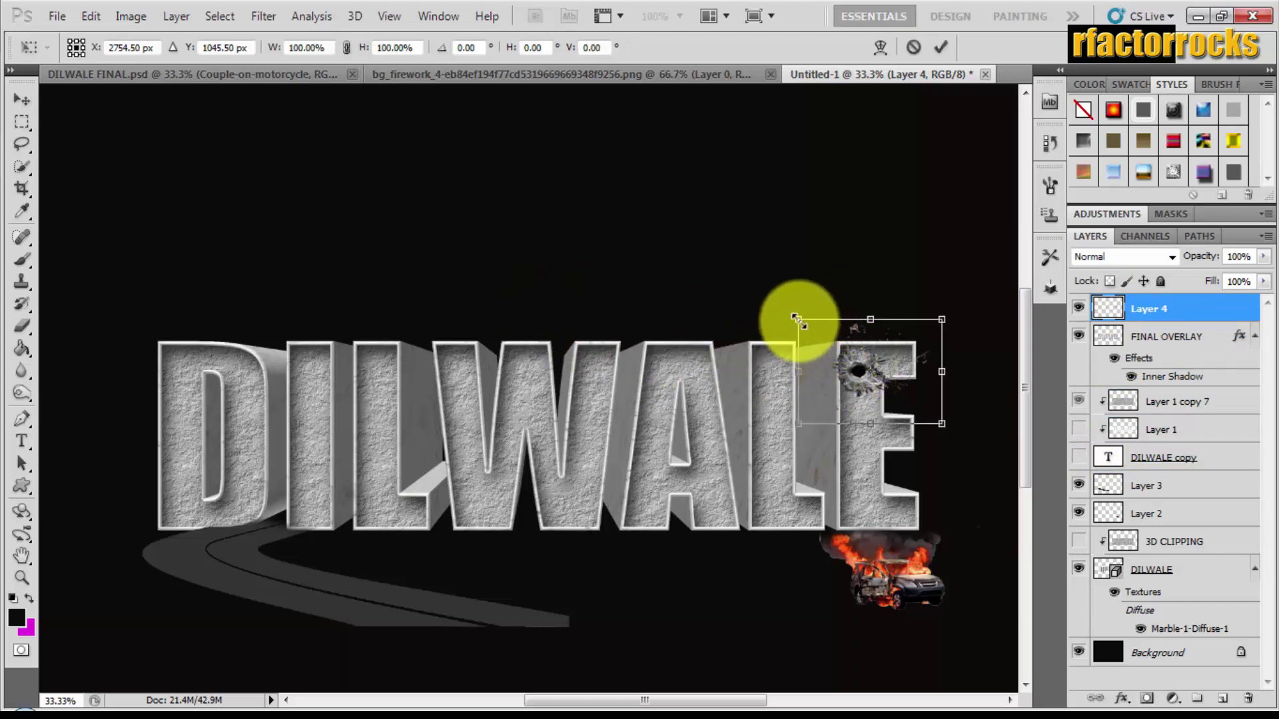
pyautogui.moveTo(793, 314)
pyautogui.mouseDown()
pyautogui.moveTo(866, 346)
pyautogui.moveTo(845, 376)
pyautogui.moveTo(834, 368)
pyautogui.mouseUp()
pyautogui.press('Return')
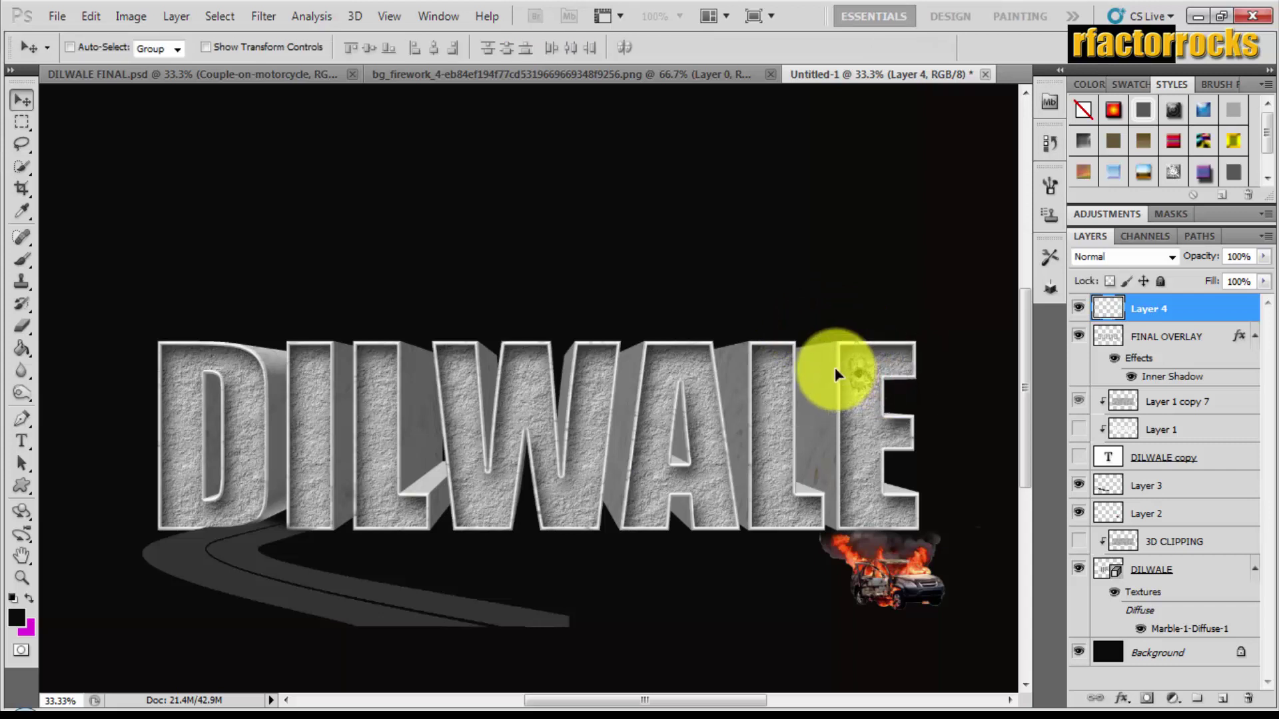
# Duplicate Layer 4 and move the copied bullet hole onto the L.
pyautogui.rightClick(1142, 323)
pyautogui.click(990, 323)
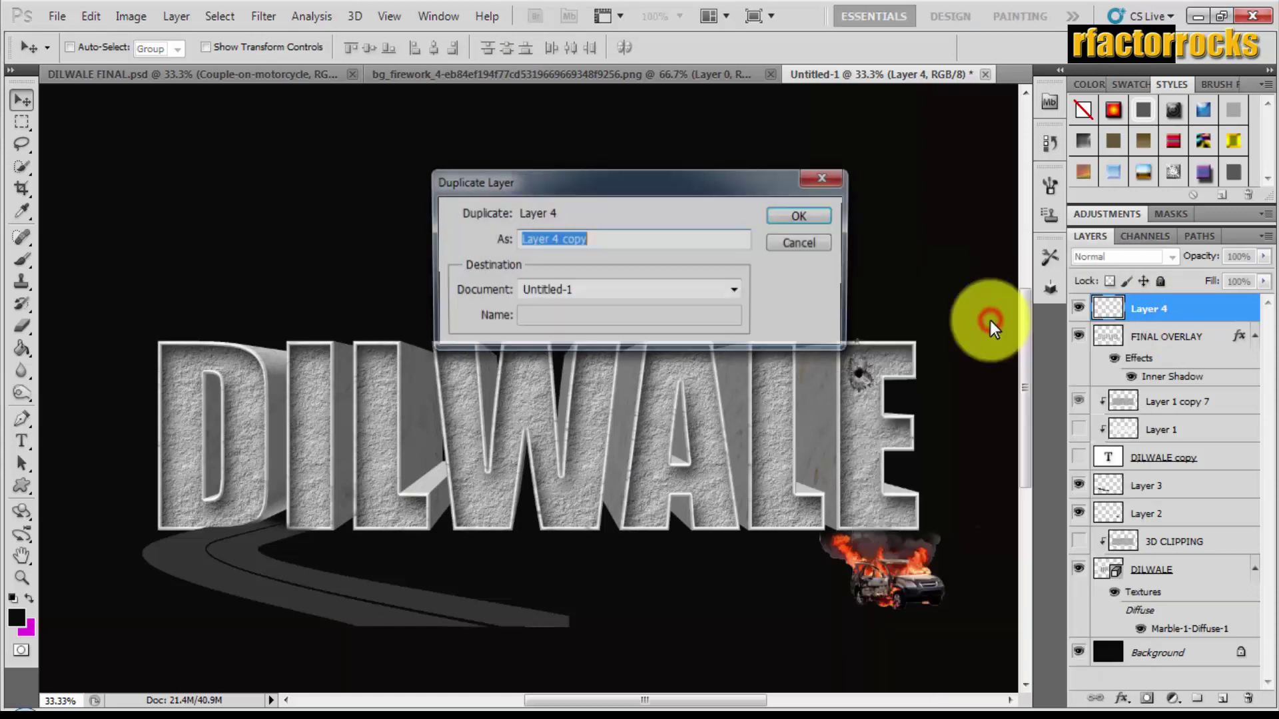
pyautogui.press('Return')
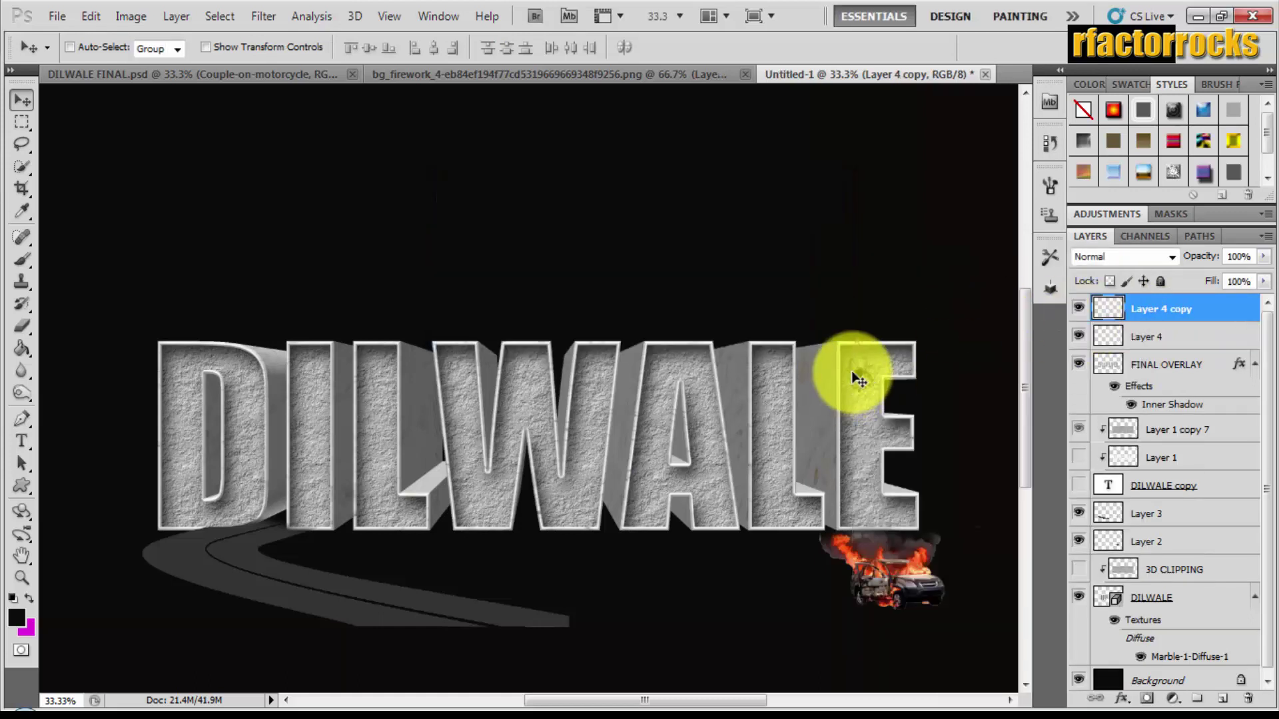
pyautogui.moveTo(858, 379); pyautogui.dragTo(366, 507)
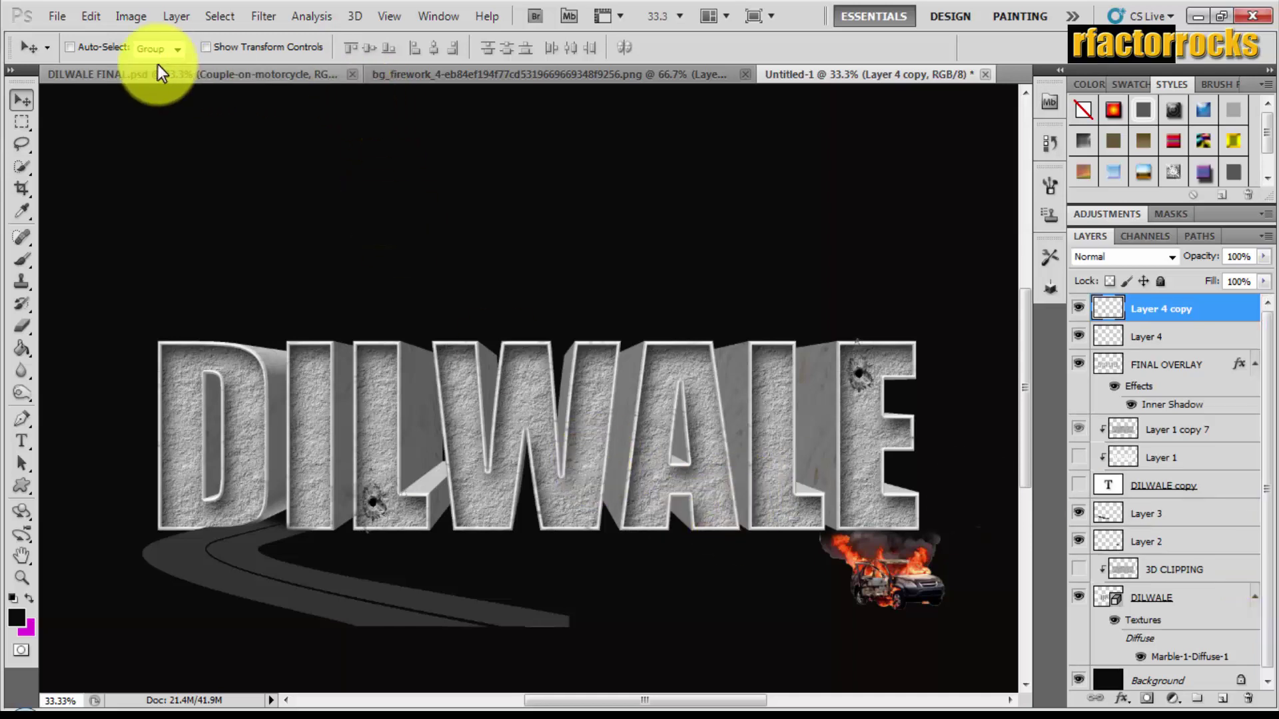
# Select and copy all of the bg_firework image, then close it.
pyautogui.click(399, 74)
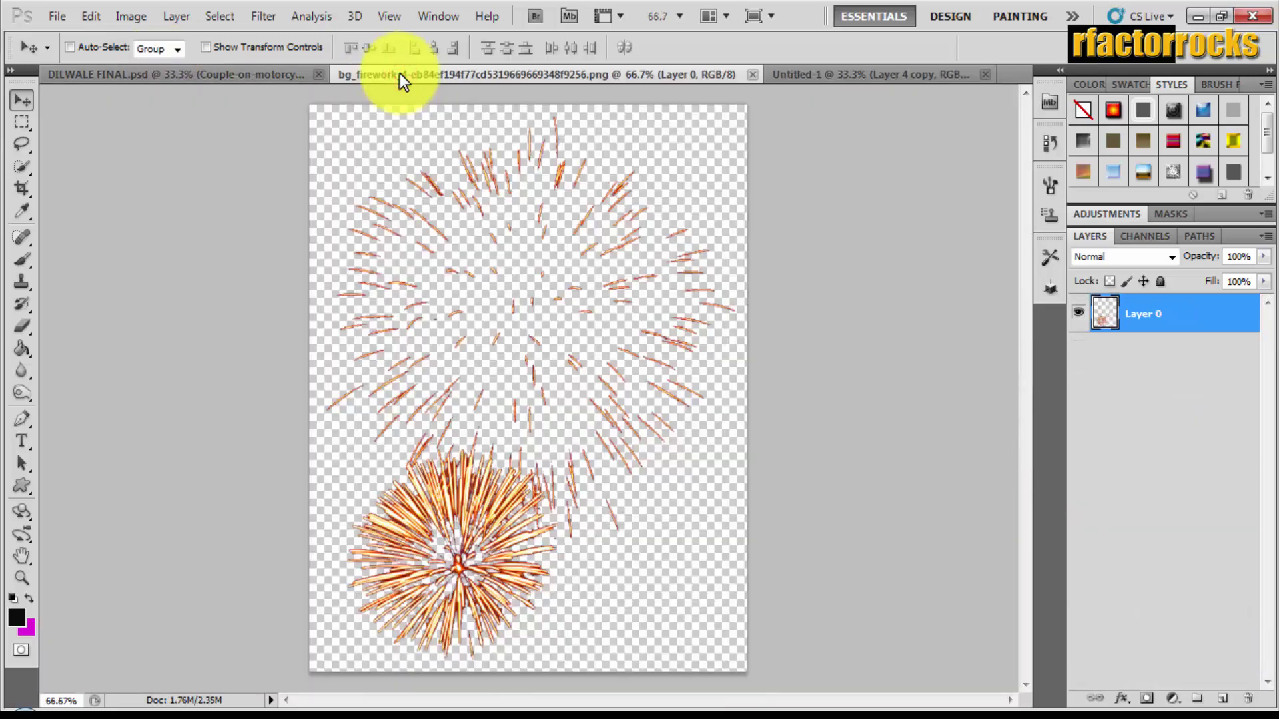
pyautogui.click(229, 17)
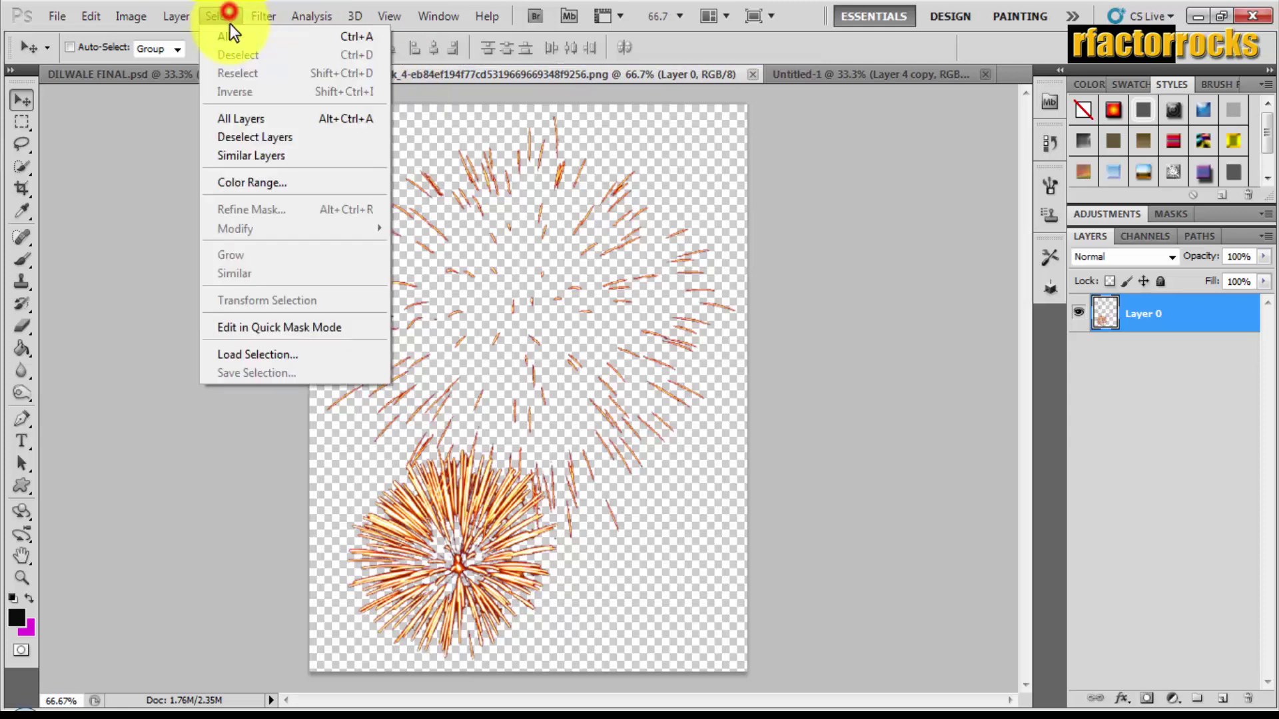
pyautogui.click(230, 30)
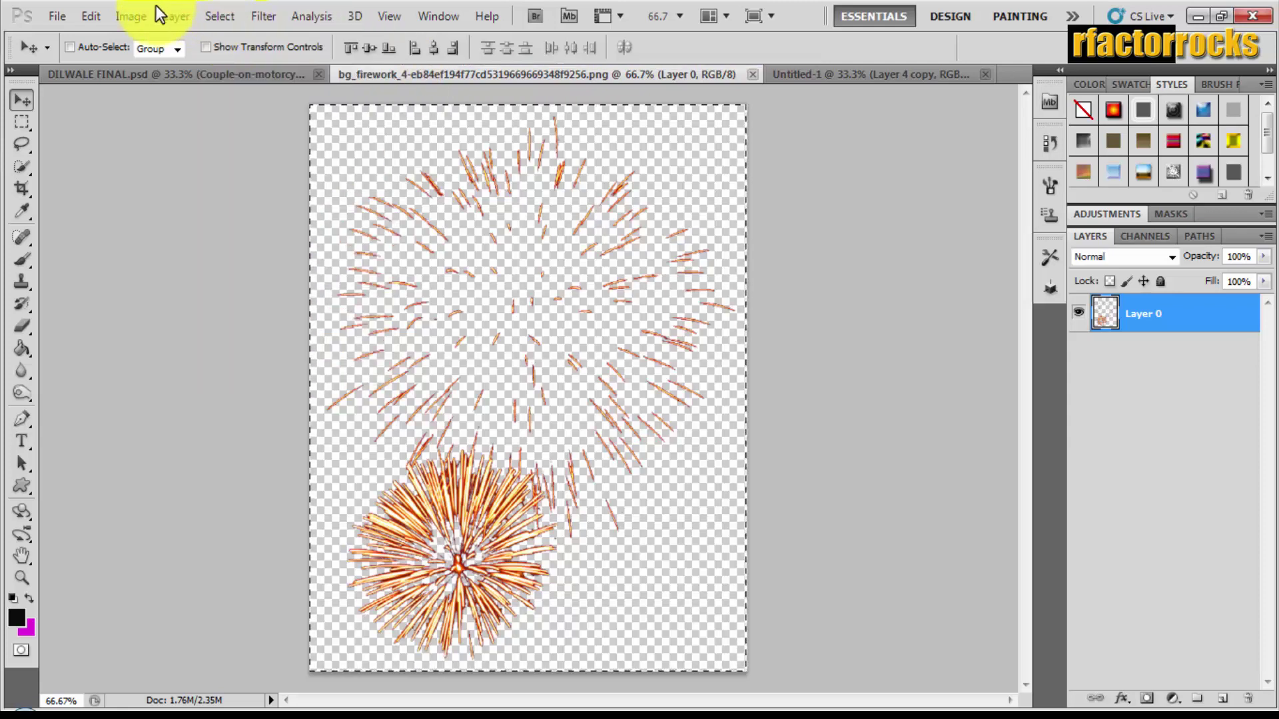
pyautogui.click(104, 14)
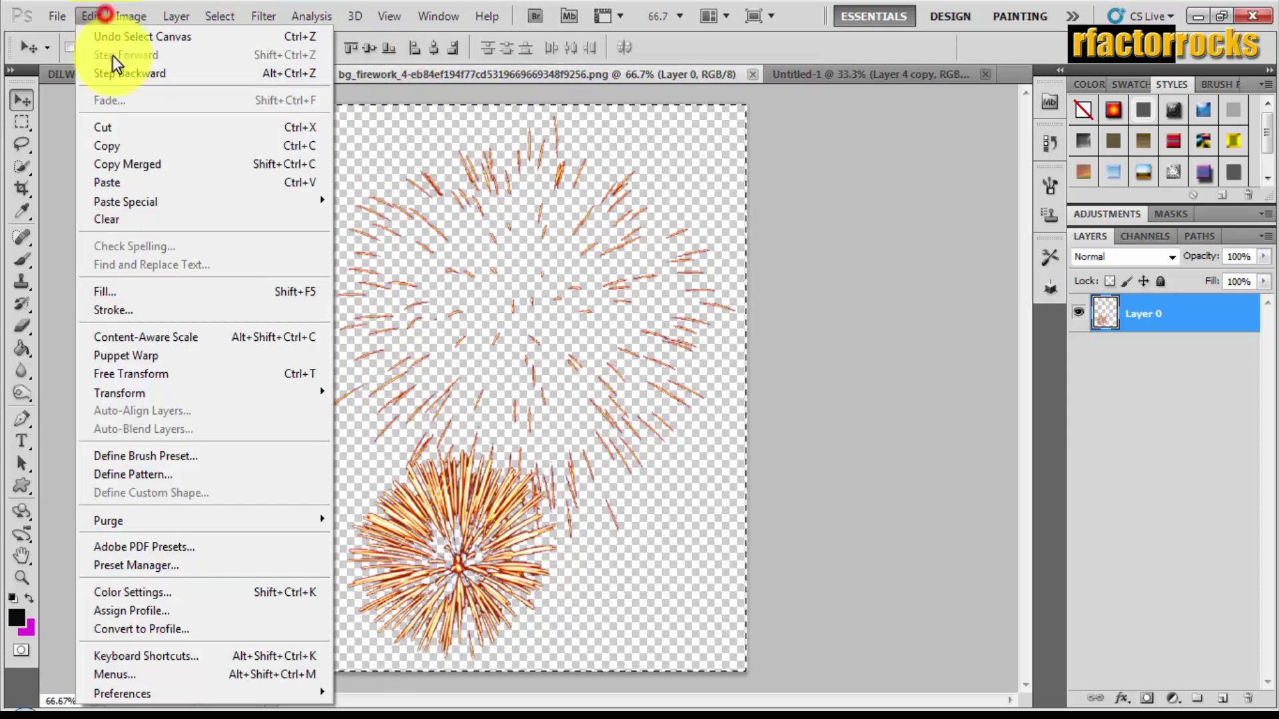
pyautogui.click(134, 145)
pyautogui.click(752, 74)
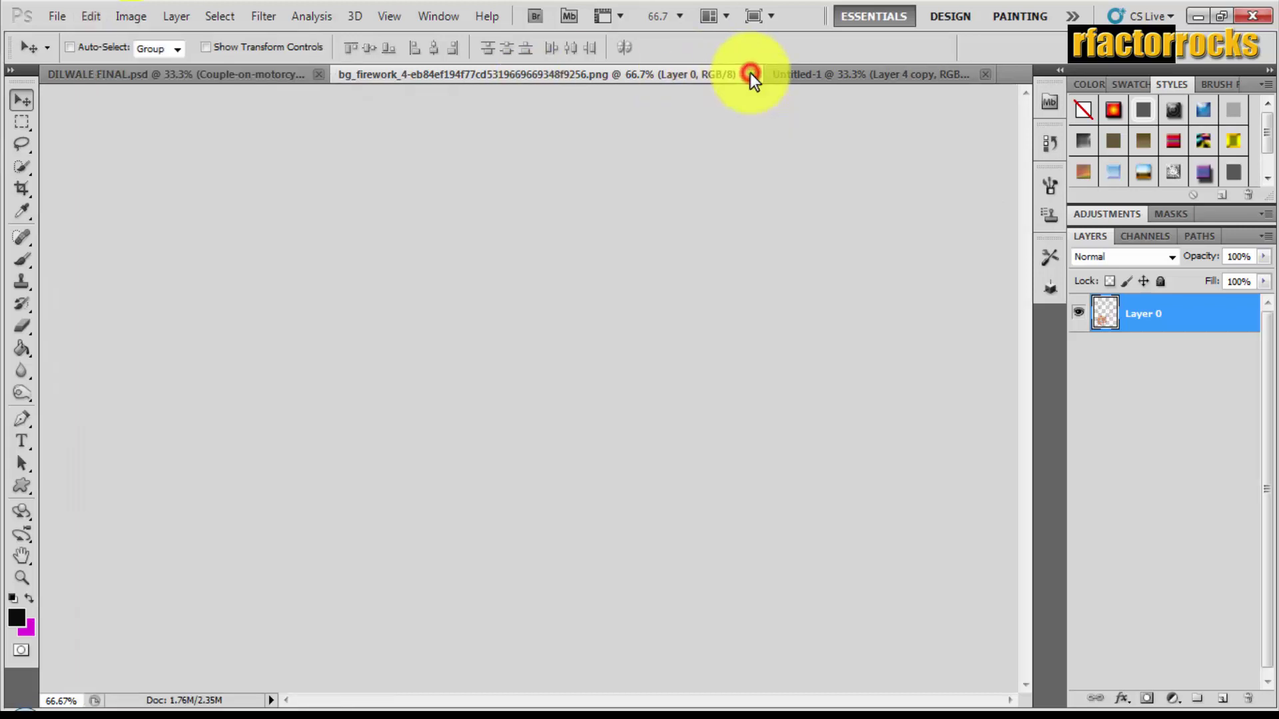
# Paste the firework twice, placing one at the upper right and one beside the D.
pyautogui.hotkey('ctrl', 'v')
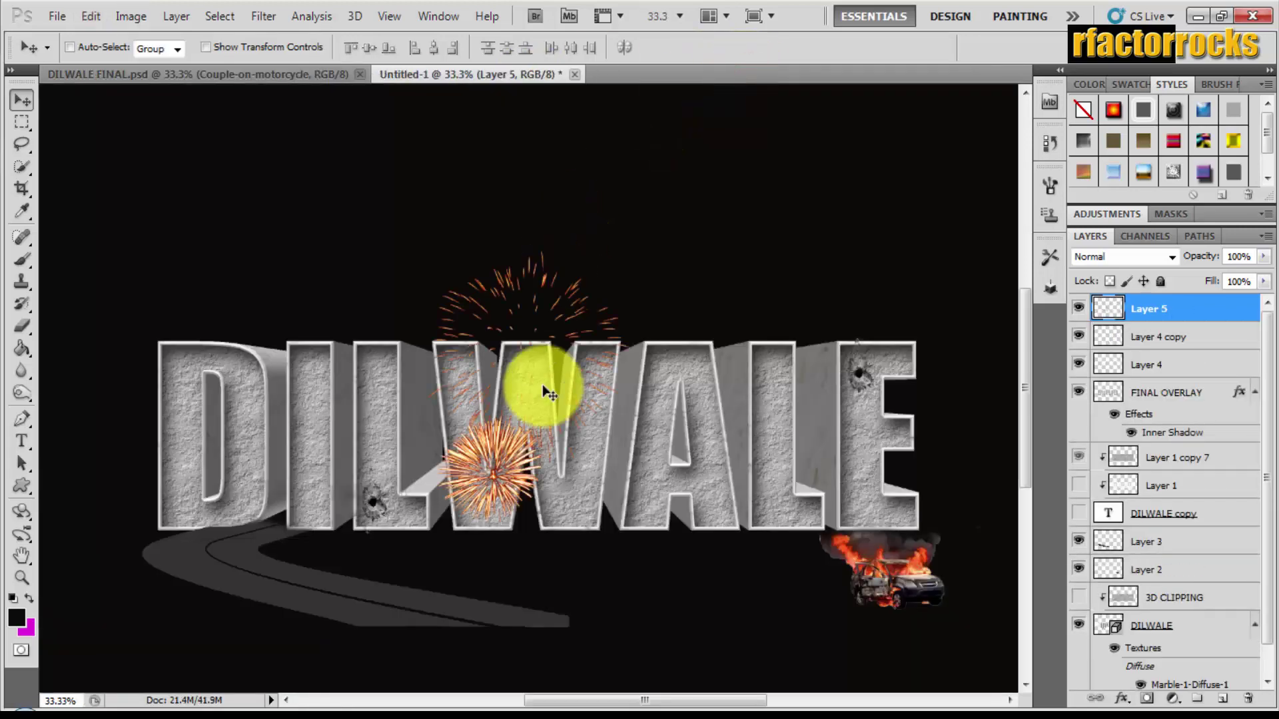
pyautogui.moveTo(498, 357)
pyautogui.mouseDown()
pyautogui.moveTo(921, 274)
pyautogui.moveTo(922, 229)
pyautogui.mouseUp()
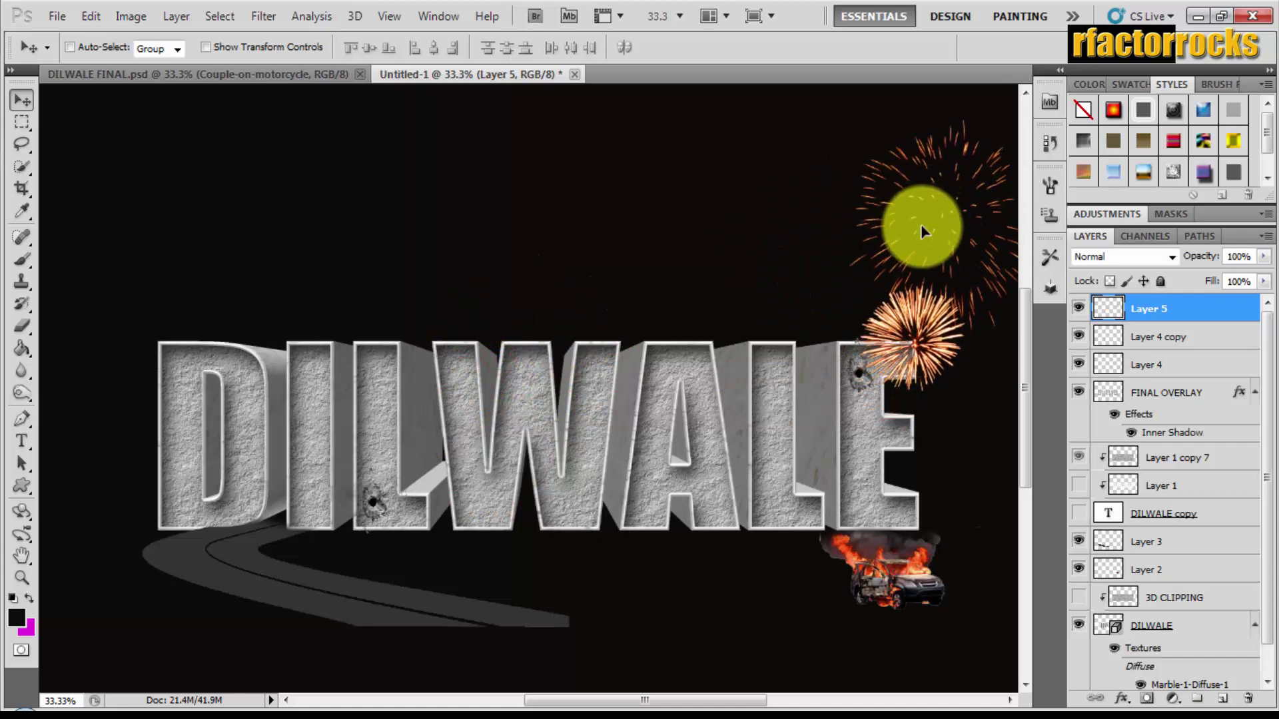
pyautogui.hotkey('ctrl', 'v')
pyautogui.moveTo(533, 339)
pyautogui.mouseDown()
pyautogui.moveTo(286, 387)
pyautogui.moveTo(168, 325)
pyautogui.mouseUp()
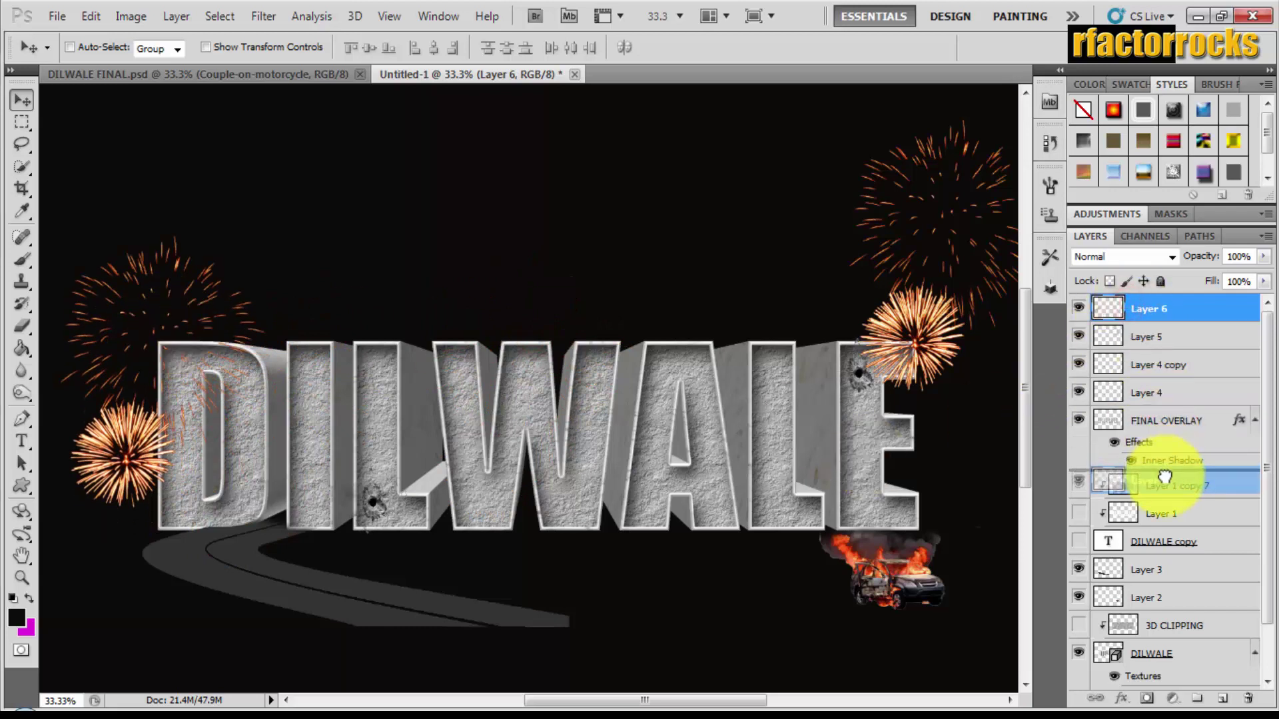
# Move Layer 6 below FINAL OVERLAY, undoing moves that put fireworks into the clipped group.
pyautogui.moveTo(1130, 310); pyautogui.dragTo(1164, 477)
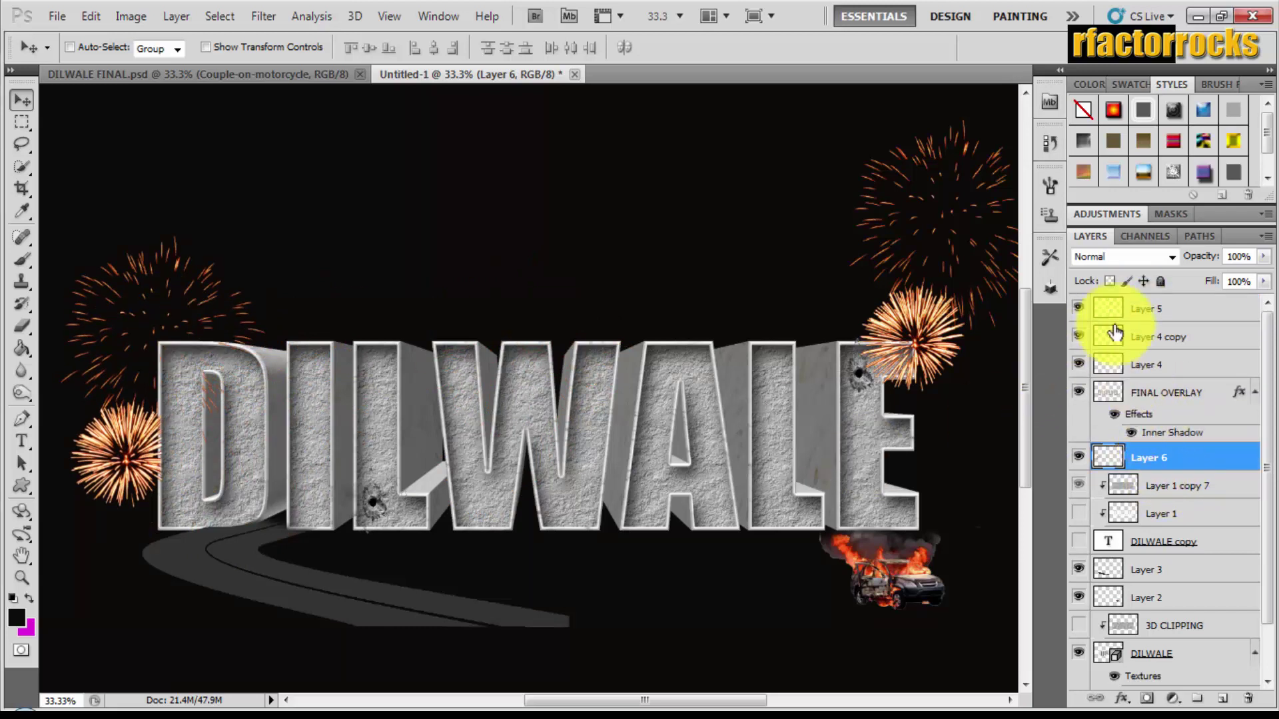
pyautogui.moveTo(1126, 315); pyautogui.dragTo(1143, 665)
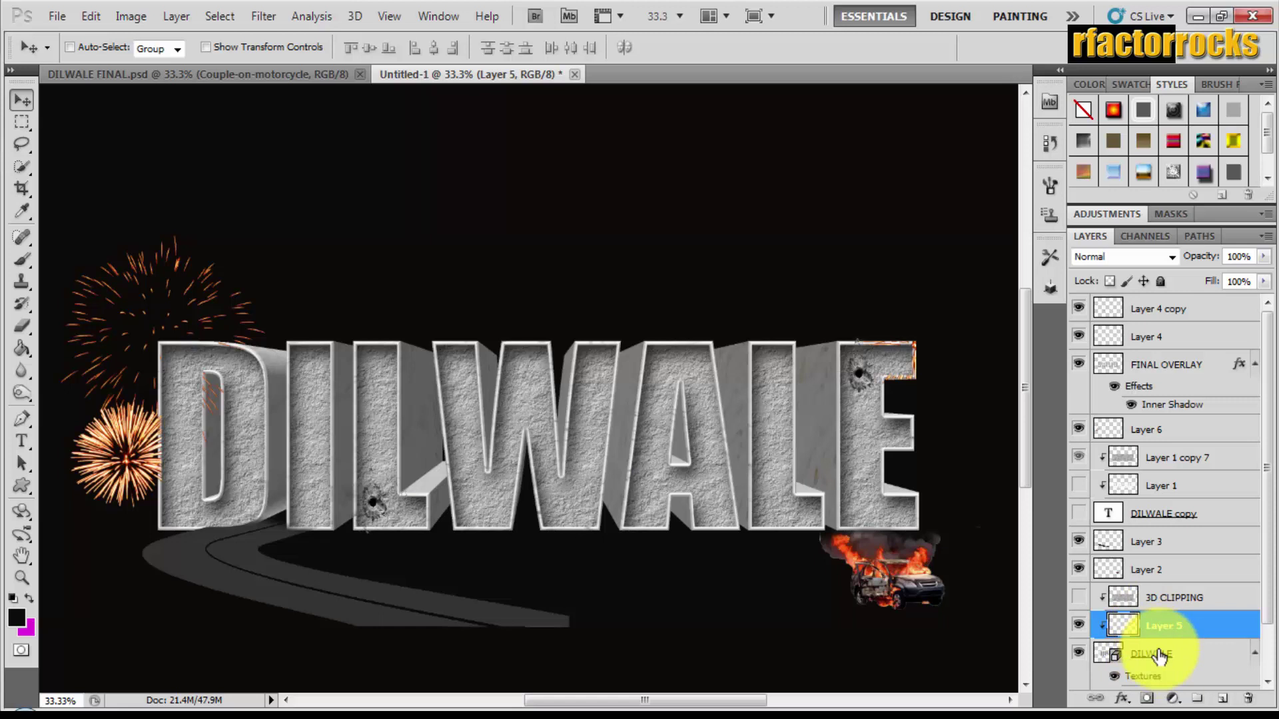
pyautogui.moveTo(1159, 656); pyautogui.dragTo(1156, 460)
pyautogui.hotkey('ctrl', 'e')
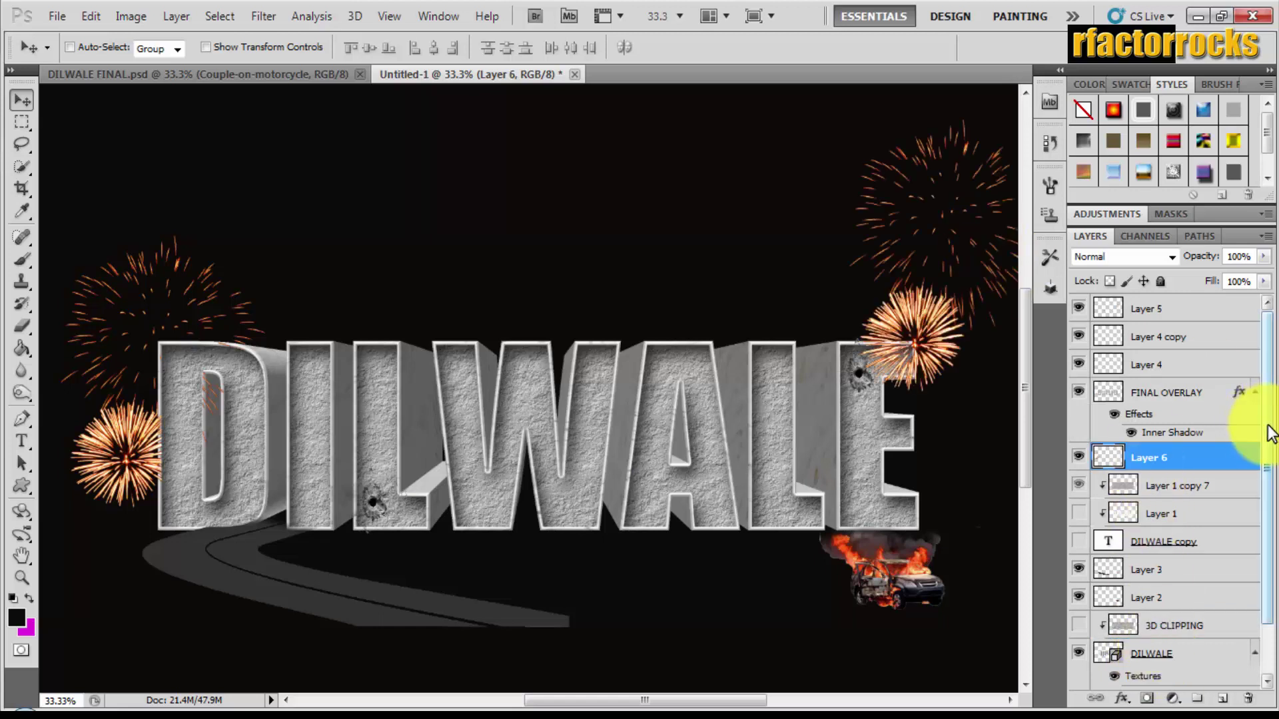
pyautogui.moveTo(1267, 425); pyautogui.dragTo(1266, 490)
pyautogui.moveTo(1137, 398); pyautogui.dragTo(1157, 588)
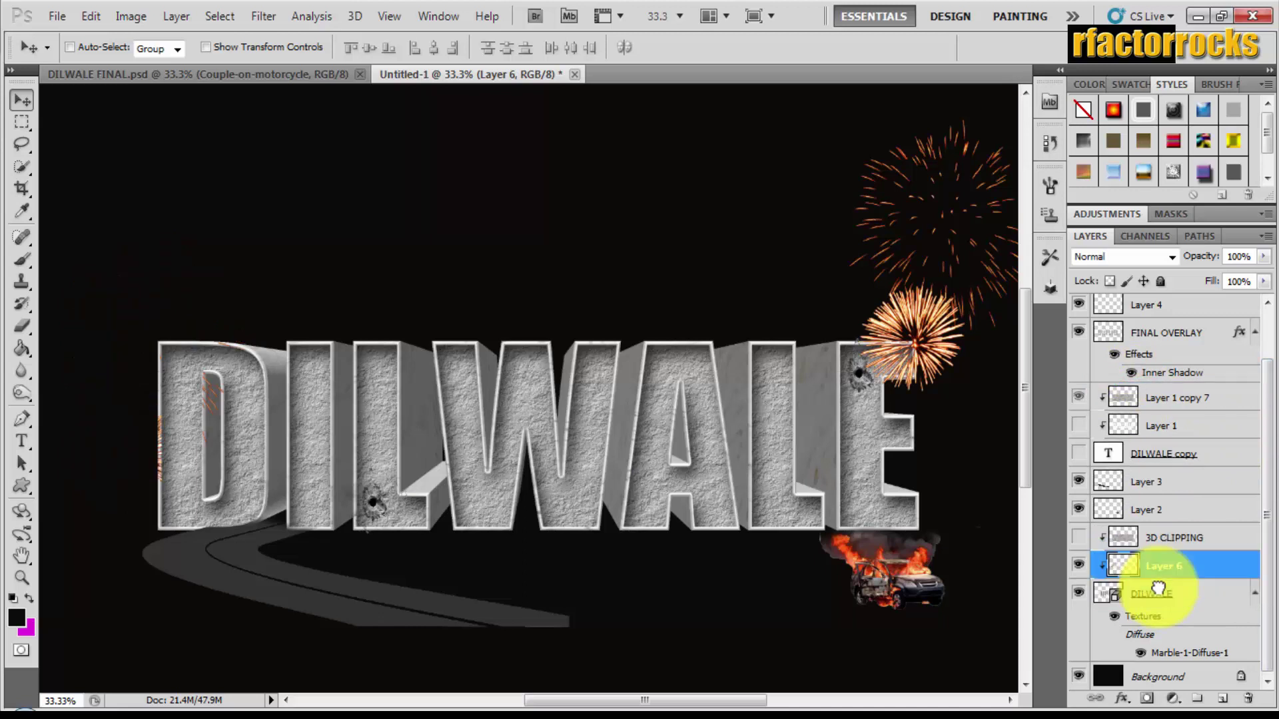
pyautogui.hotkey('ctrl', 'z')
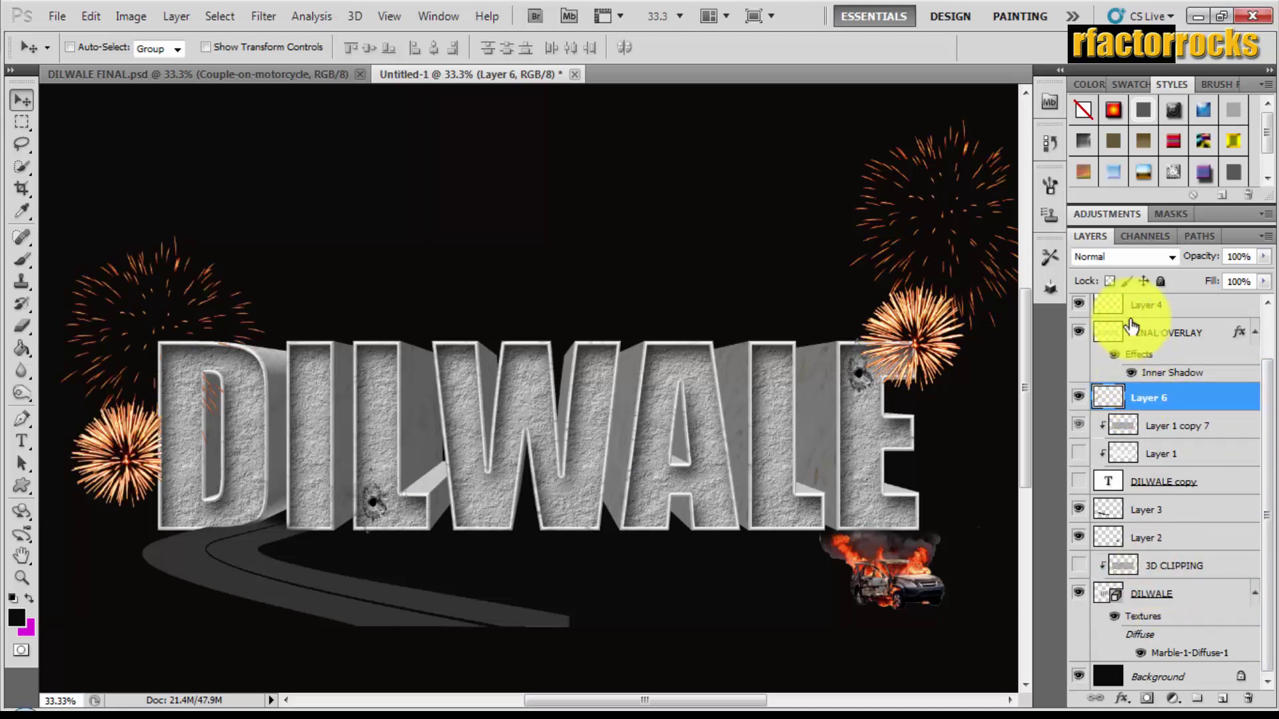
# Place Layer 5 just above Background and nudge the right fireworks slightly down-left.
pyautogui.scroll(2, 1262, 327)
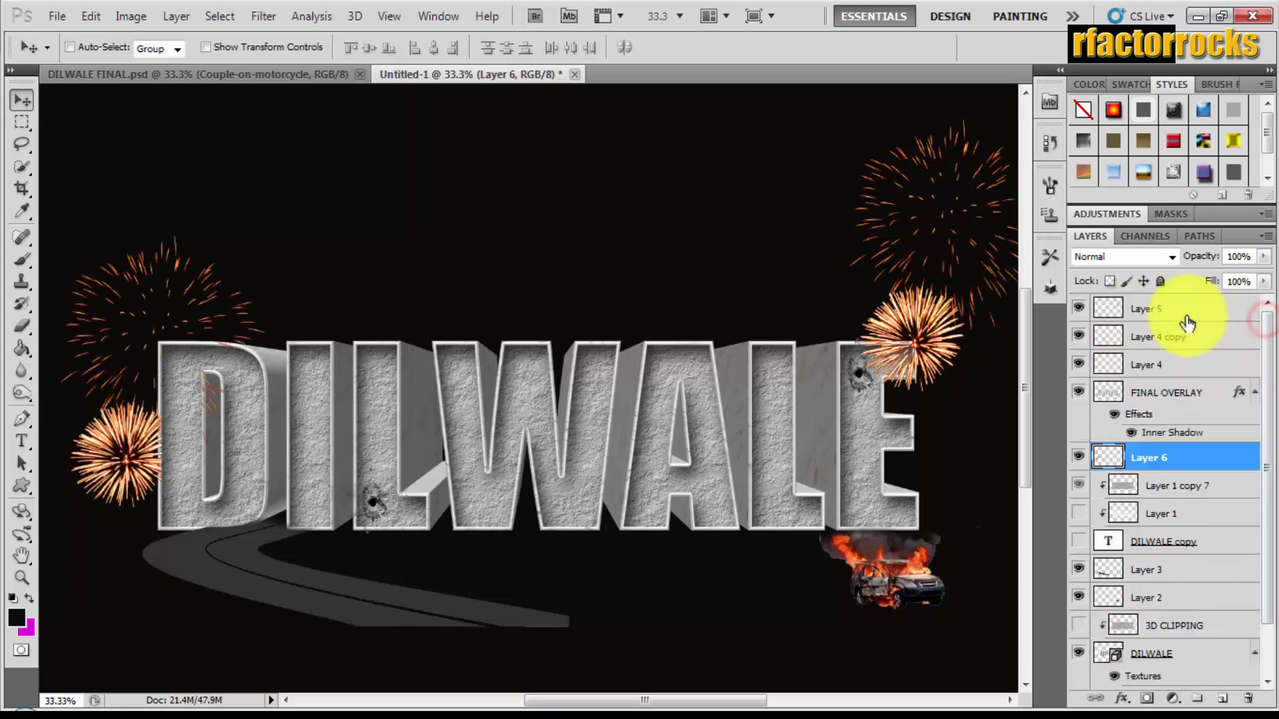
pyautogui.moveTo(1193, 460)
pyautogui.mouseDown()
pyautogui.moveTo(1191, 687)
pyautogui.moveTo(1247, 662)
pyautogui.moveTo(1233, 611)
pyautogui.moveTo(1231, 632)
pyautogui.mouseUp()
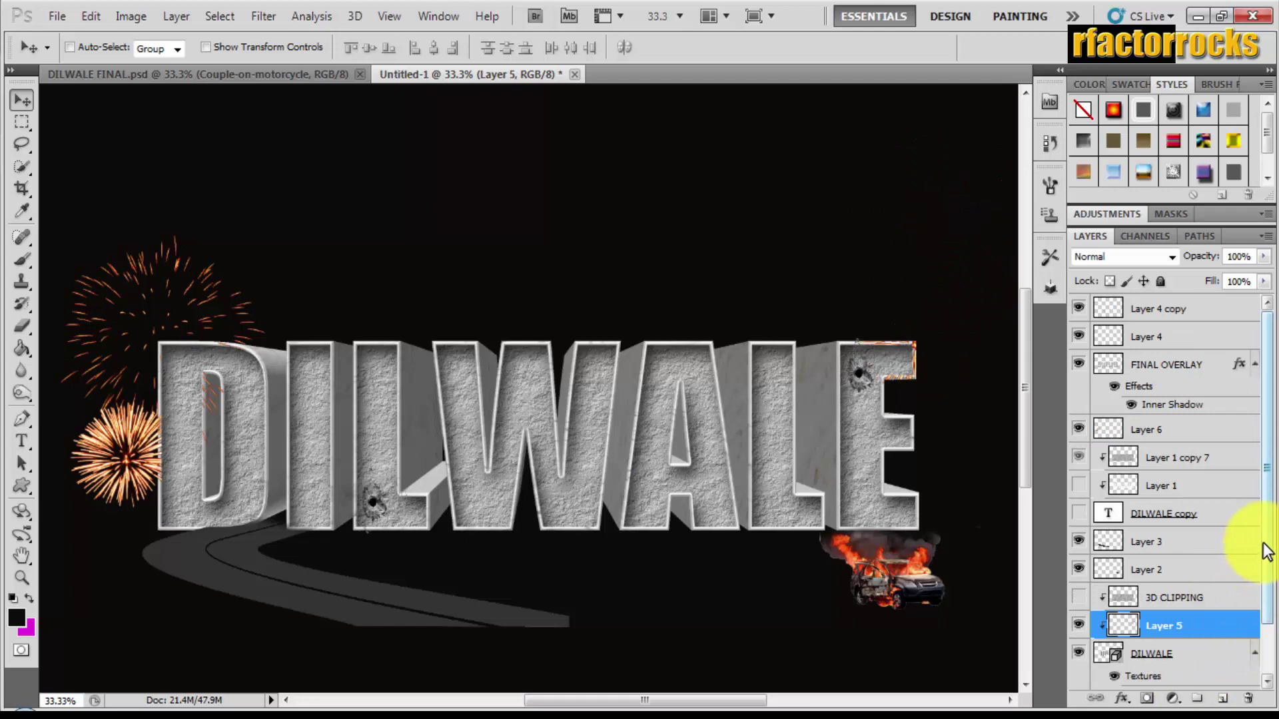
pyautogui.scroll(-2, 1256, 586)
pyautogui.moveTo(1199, 571); pyautogui.dragTo(1196, 650)
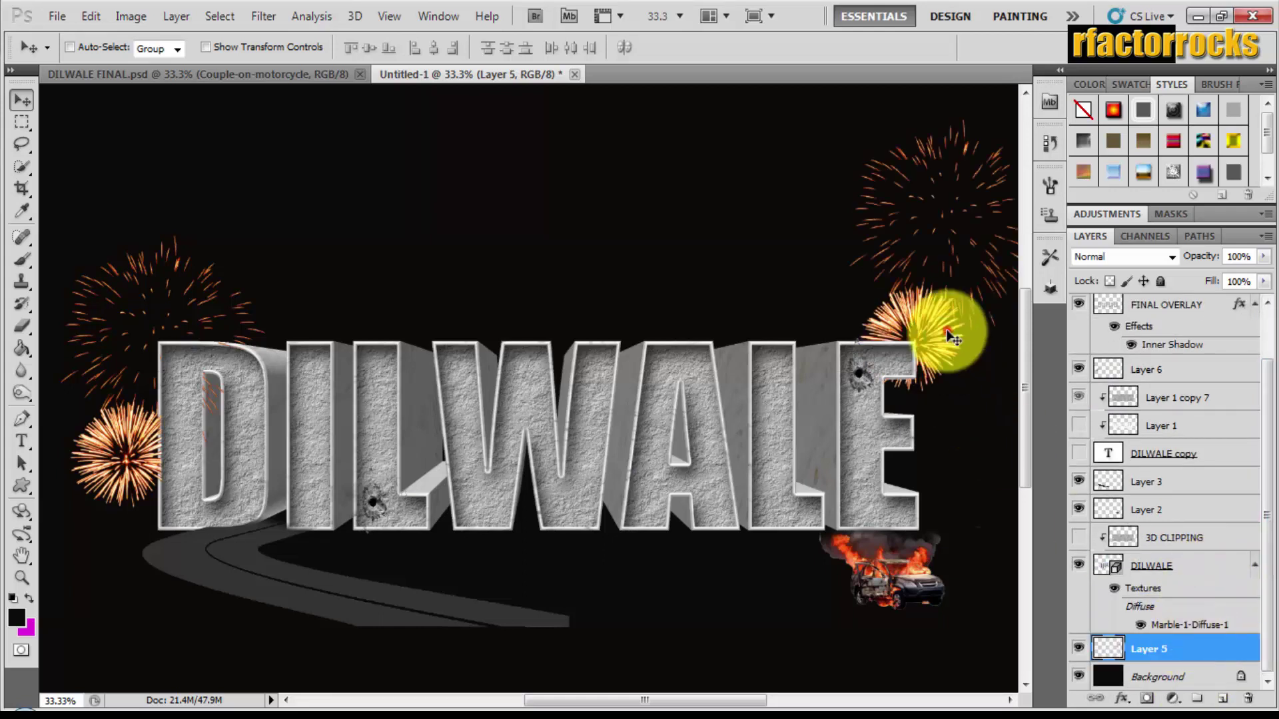
pyautogui.moveTo(951, 336); pyautogui.dragTo(937, 355)
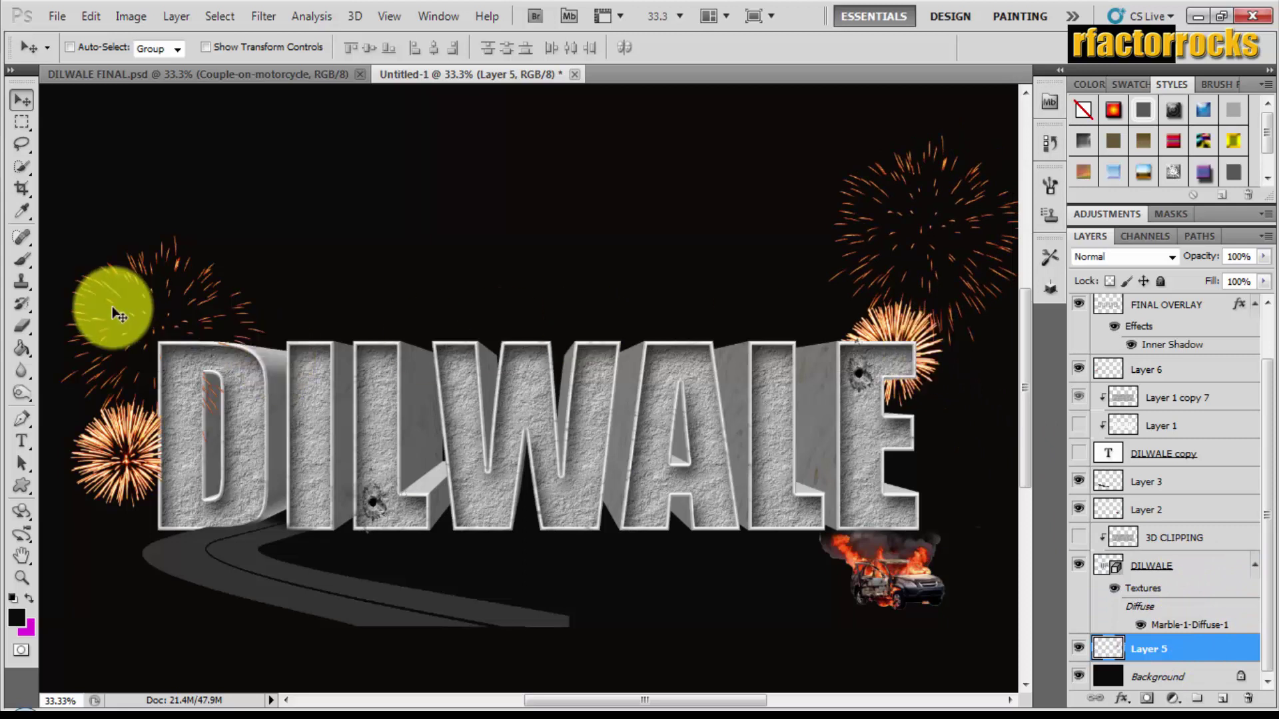
pyautogui.rightClick(114, 313)
pyautogui.click(123, 313)
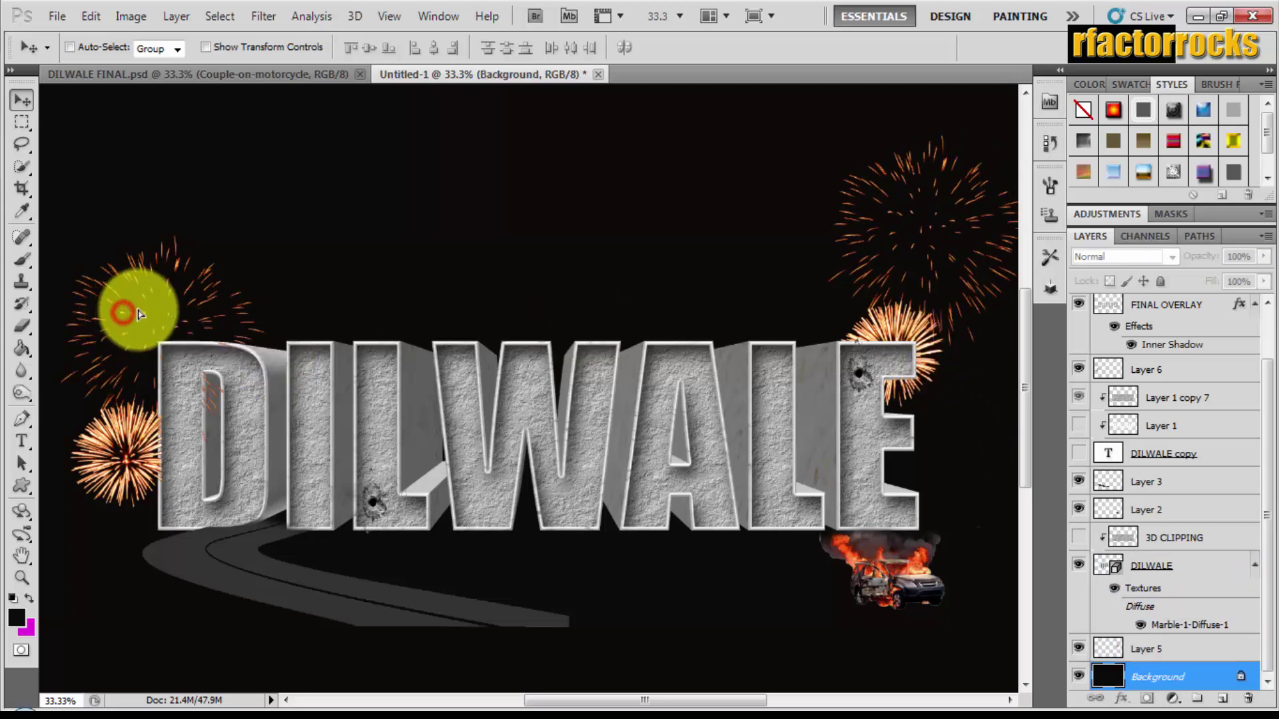
pyautogui.moveTo(138, 312); pyautogui.dragTo(171, 301)
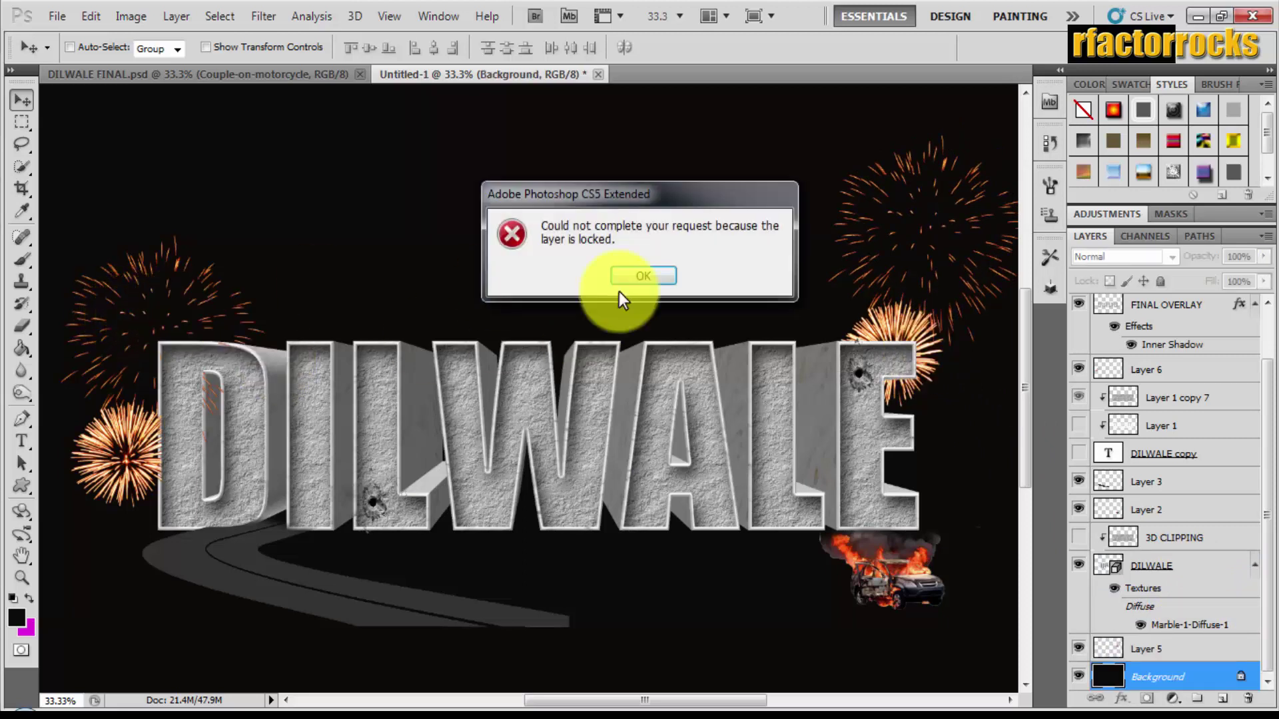
pyautogui.click(640, 276)
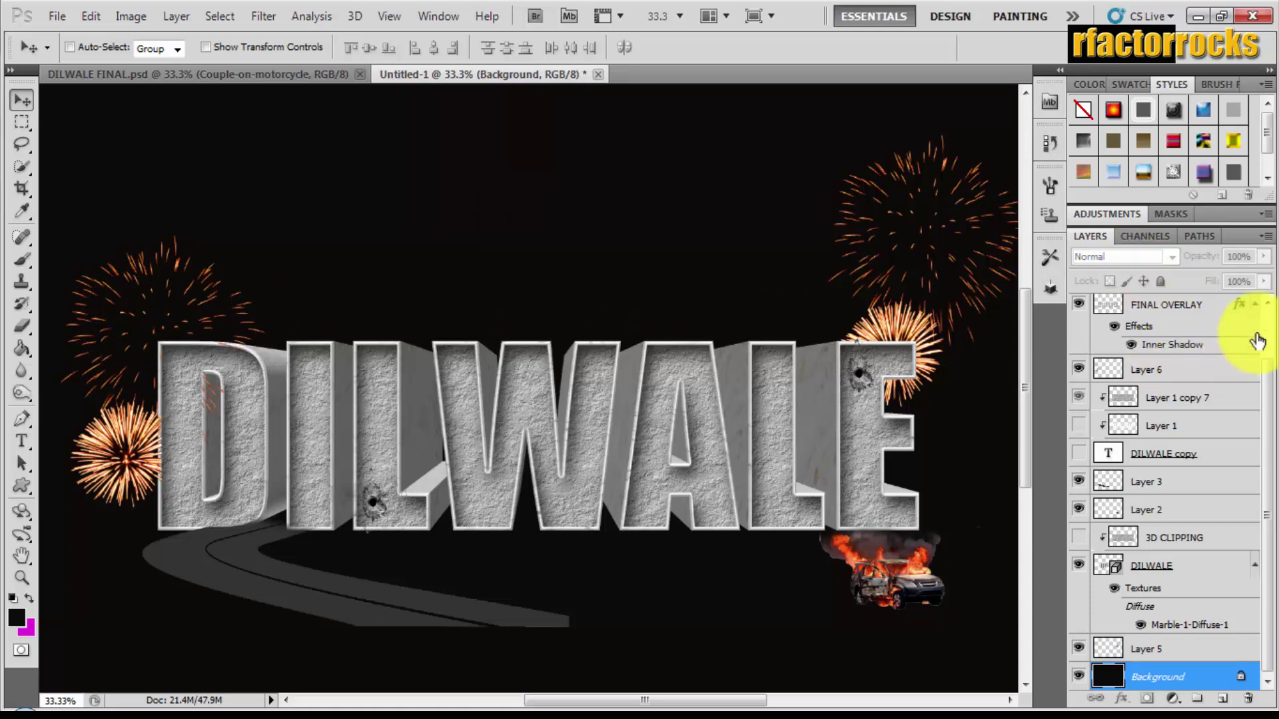
pyautogui.scroll(2, 1258, 342)
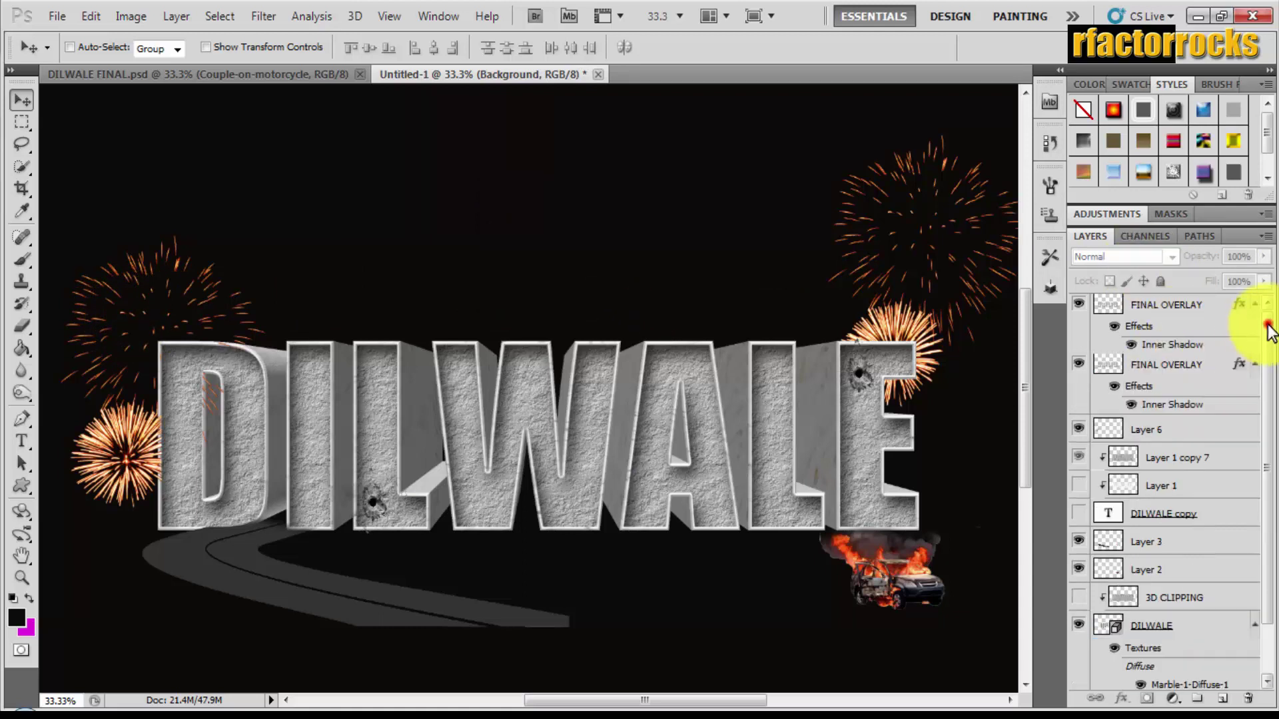
pyautogui.click(1138, 435)
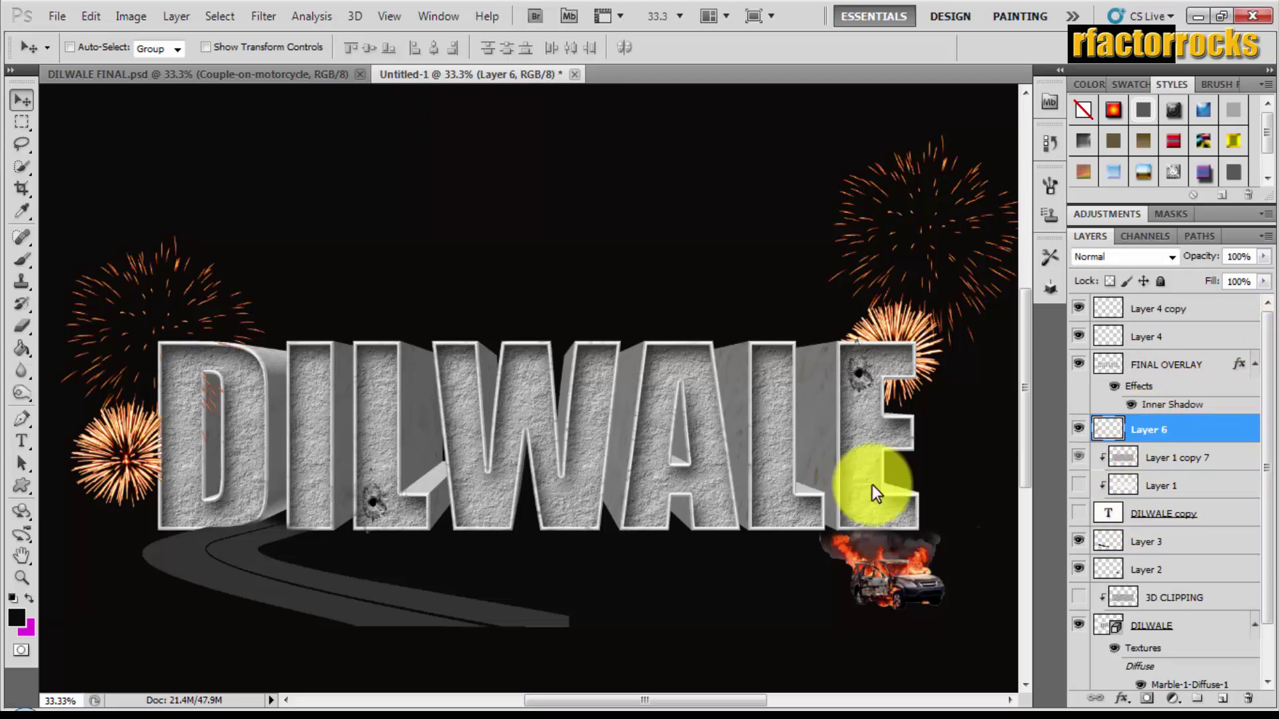
pyautogui.hotkey('ctrl', '-')
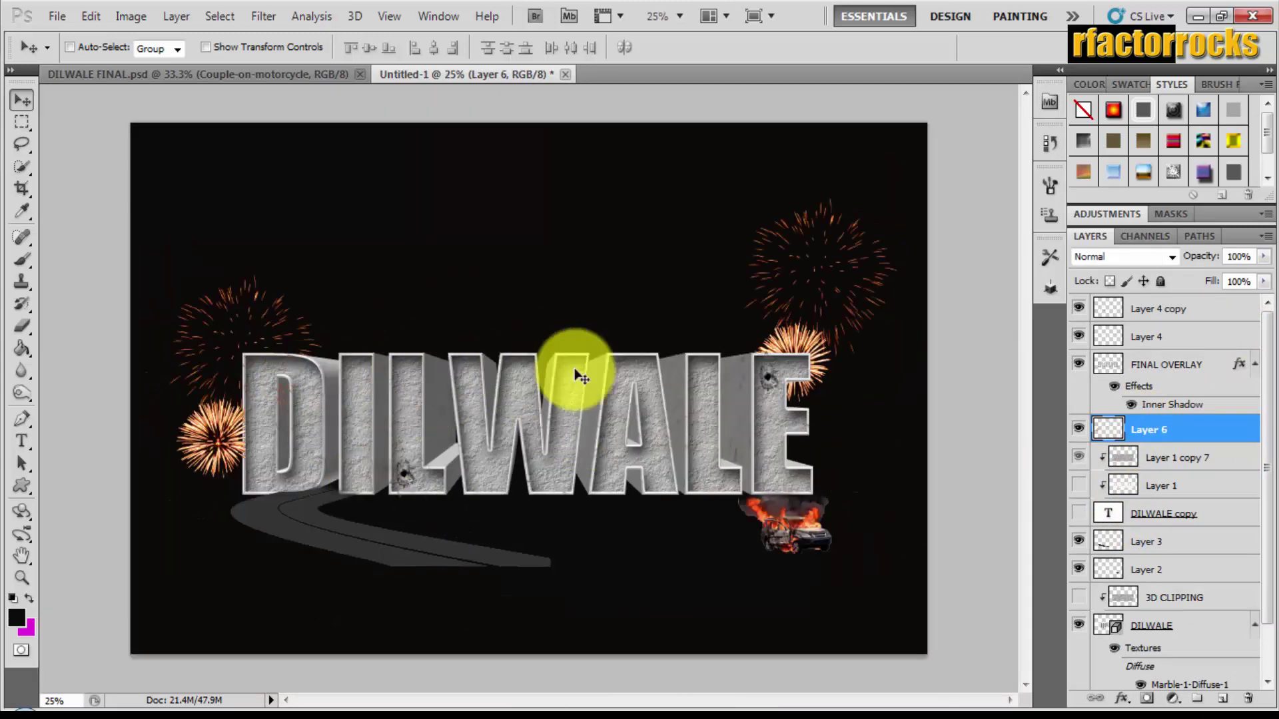